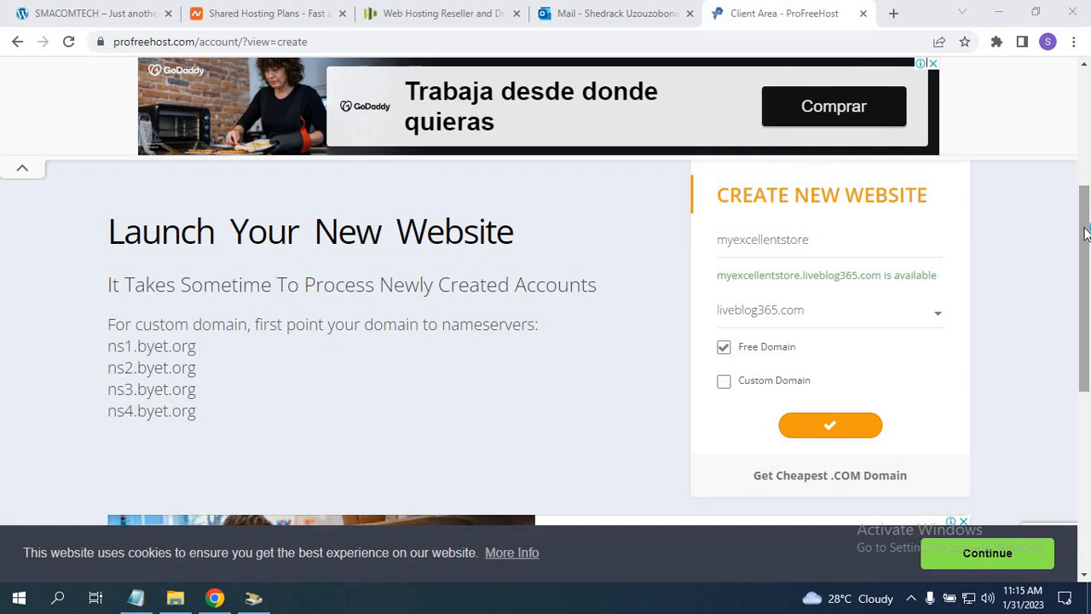
Leave the ProFreeHost form holding myexcellentstore on liveblog365.com and switch to the Outlook inbox.
scroll(1085, 230, up, 1)
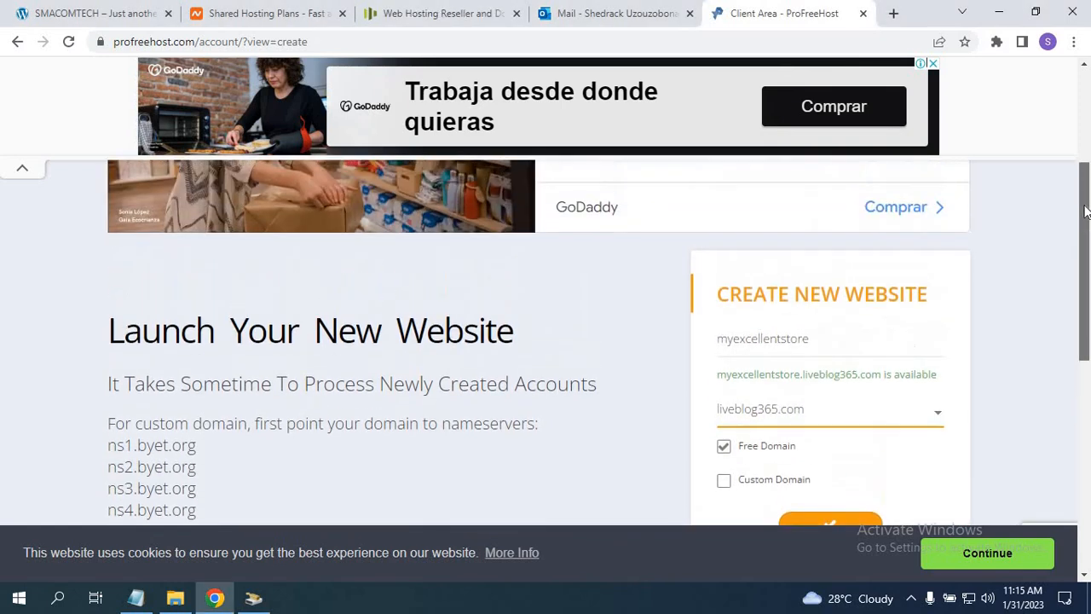
drag(1085, 222, 1085, 251)
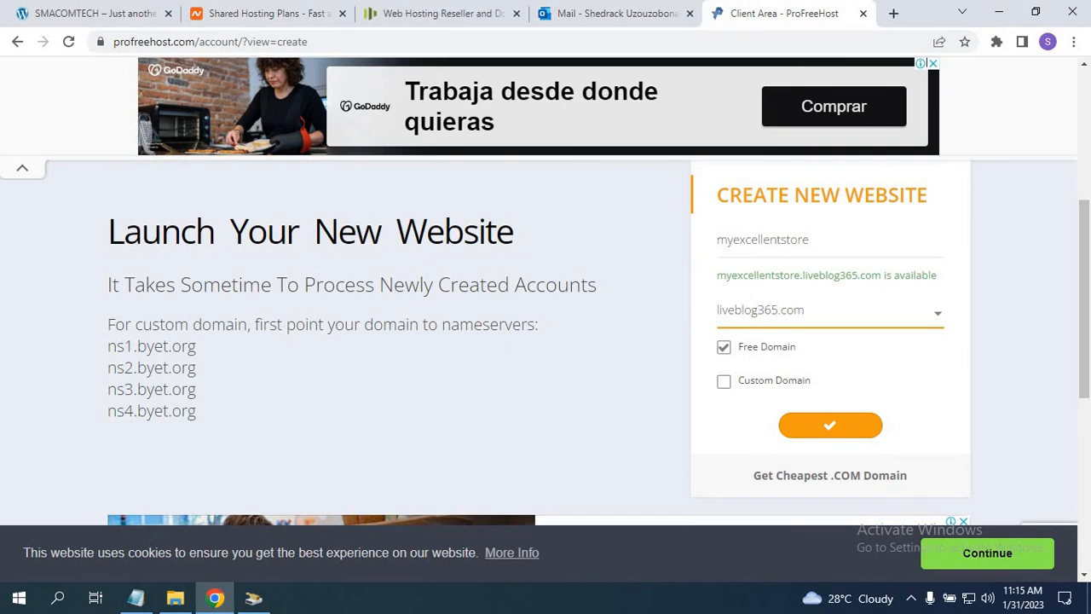
click(589, 16)
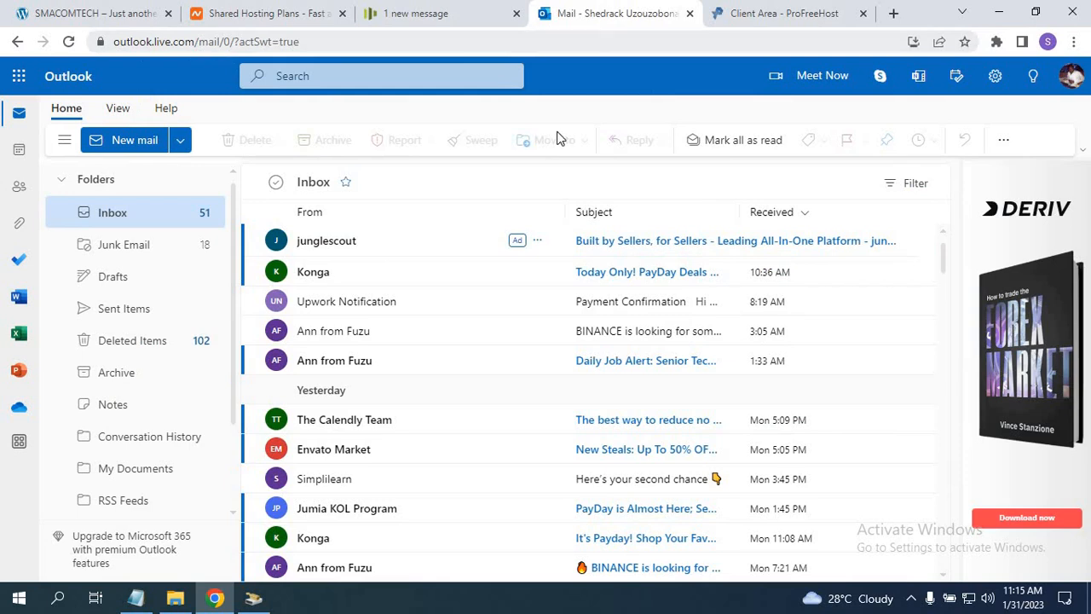
Open ProFreeHost's Account Activation message from Outlook's Junk Email folder.
click(118, 244)
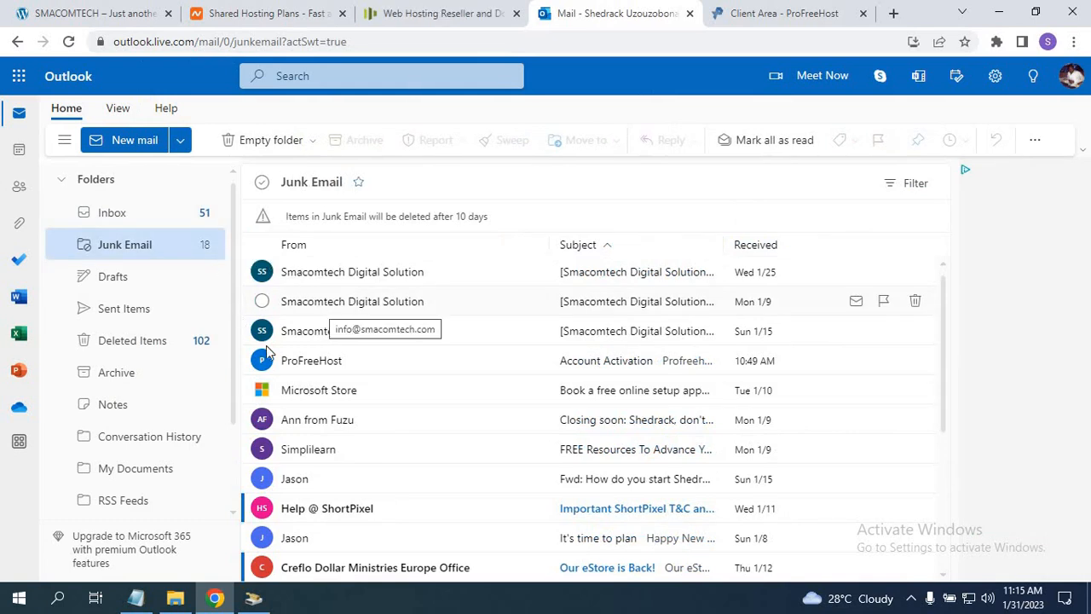
click(626, 362)
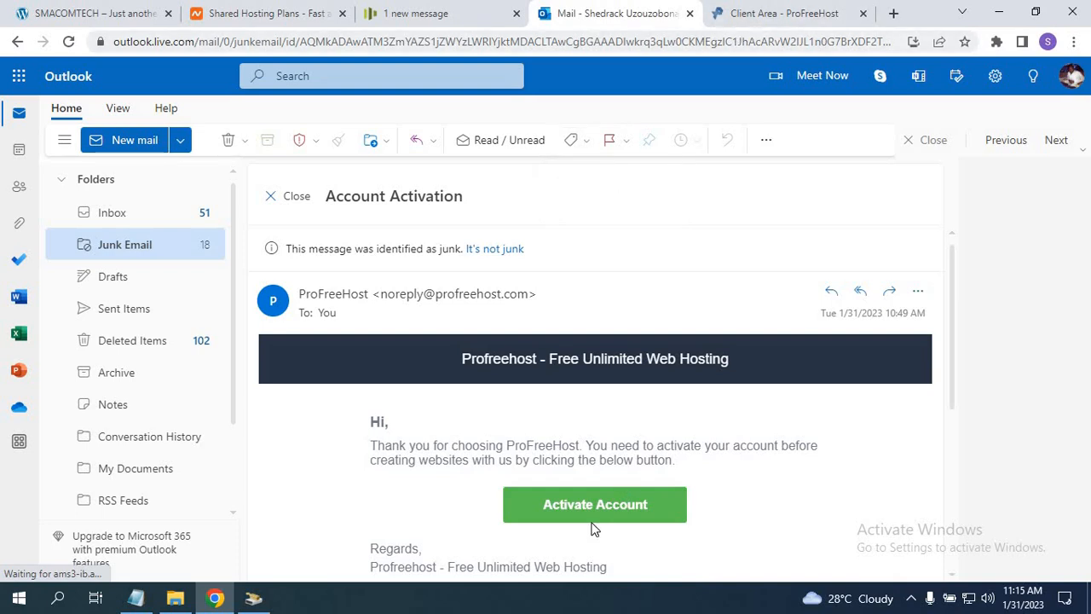
Go back to the Client Area - ProFreeHost tab and open the free domain suffix dropdown.
click(767, 13)
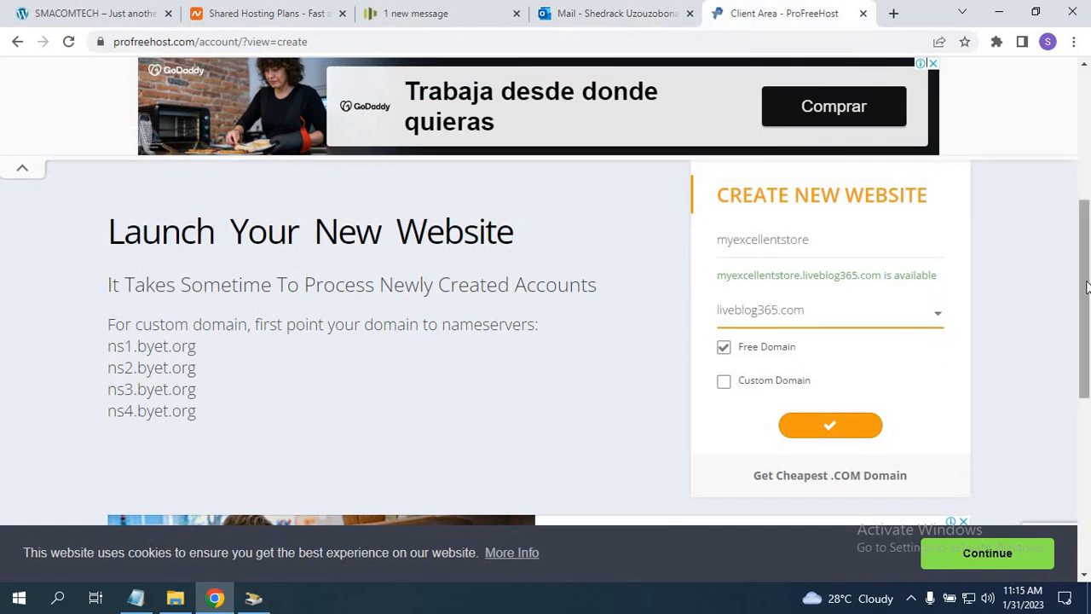
drag(1084, 288, 1084, 245)
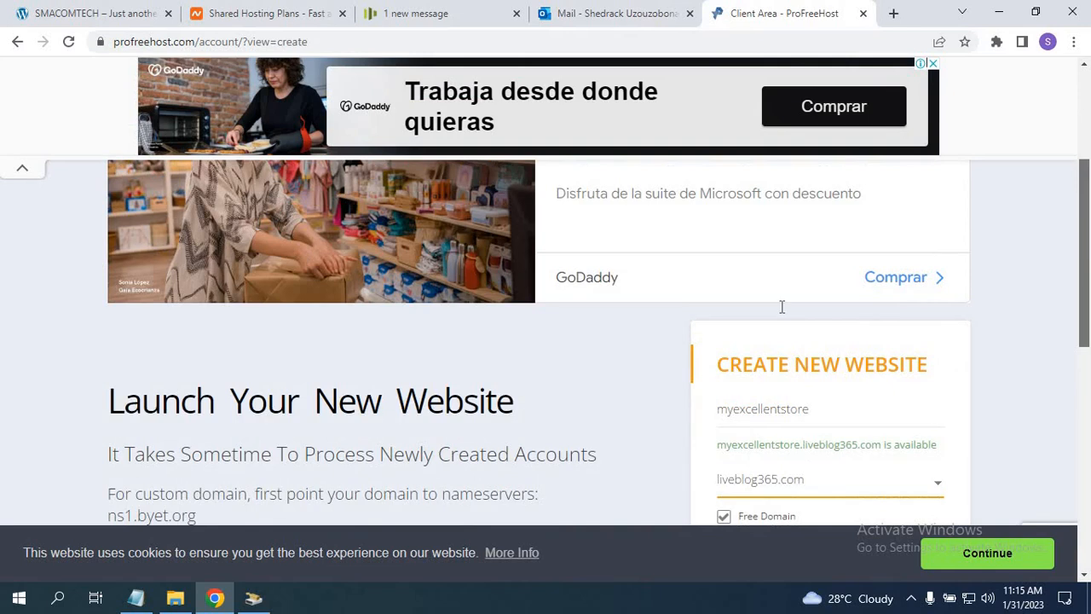
scroll(782, 307, down, 2)
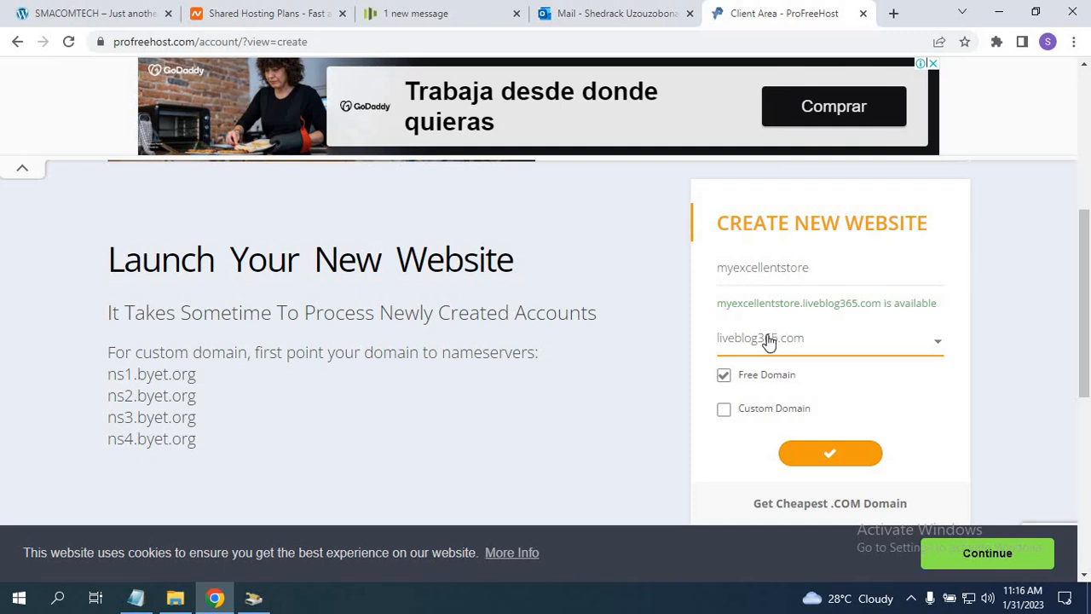
click(926, 349)
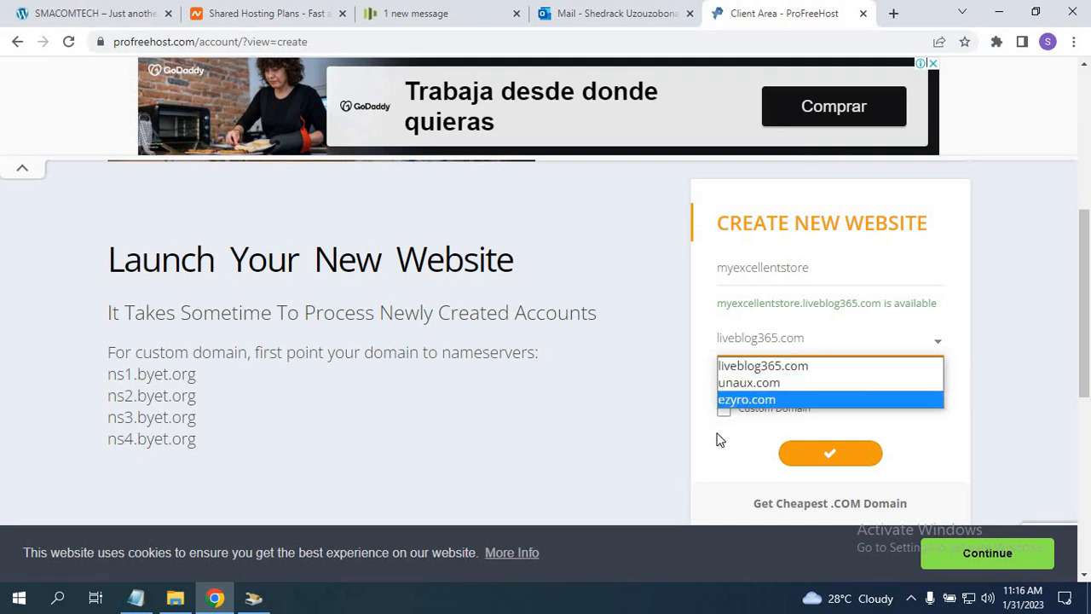
Change the free domain from liveblog365.com to ezyro.com, then focus the website name field.
click(748, 341)
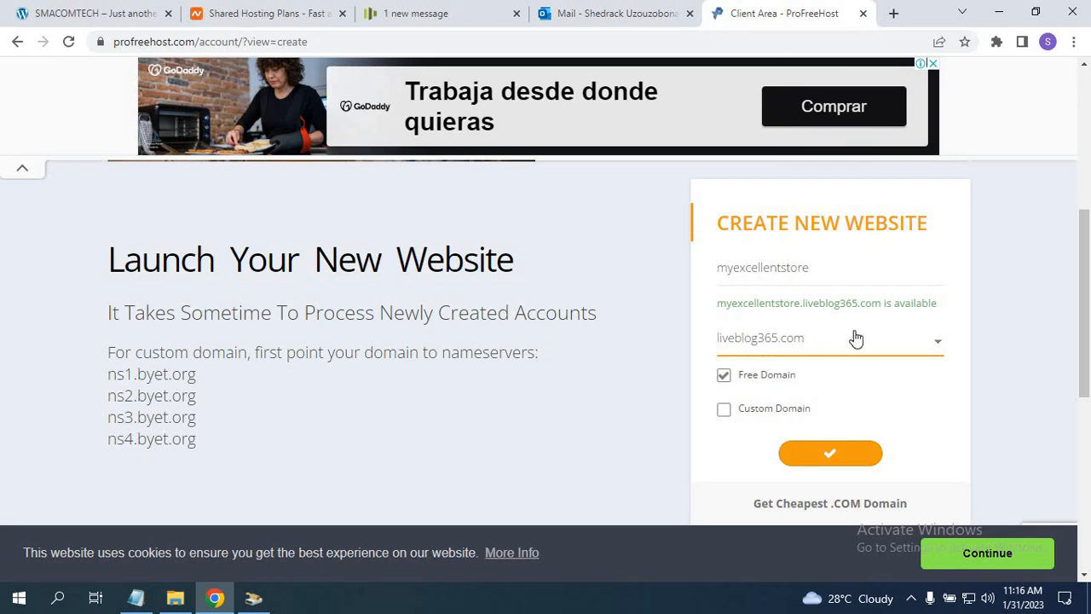
click(940, 346)
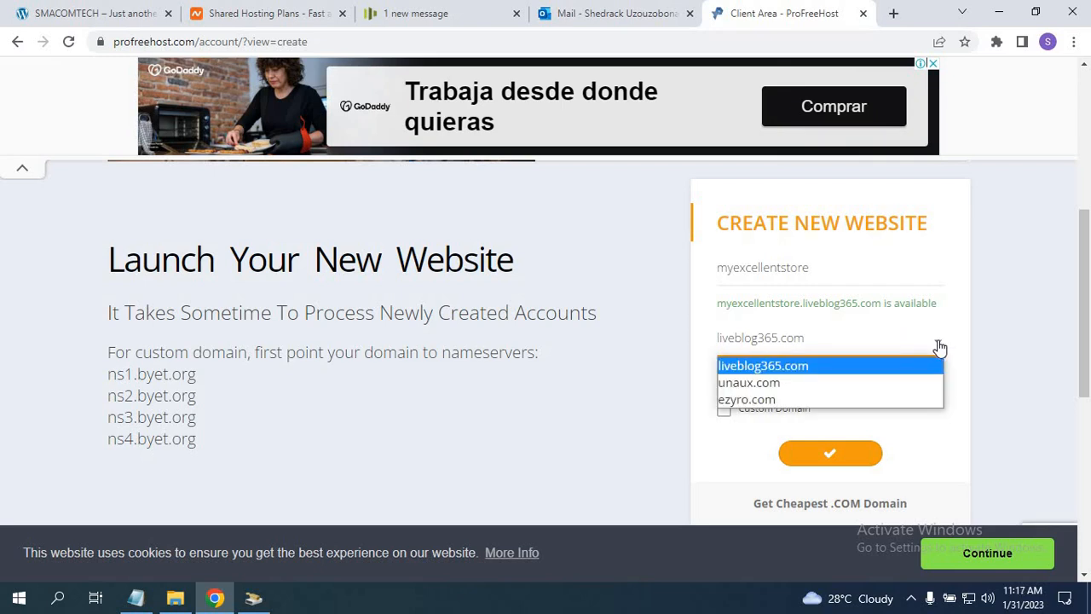
click(762, 401)
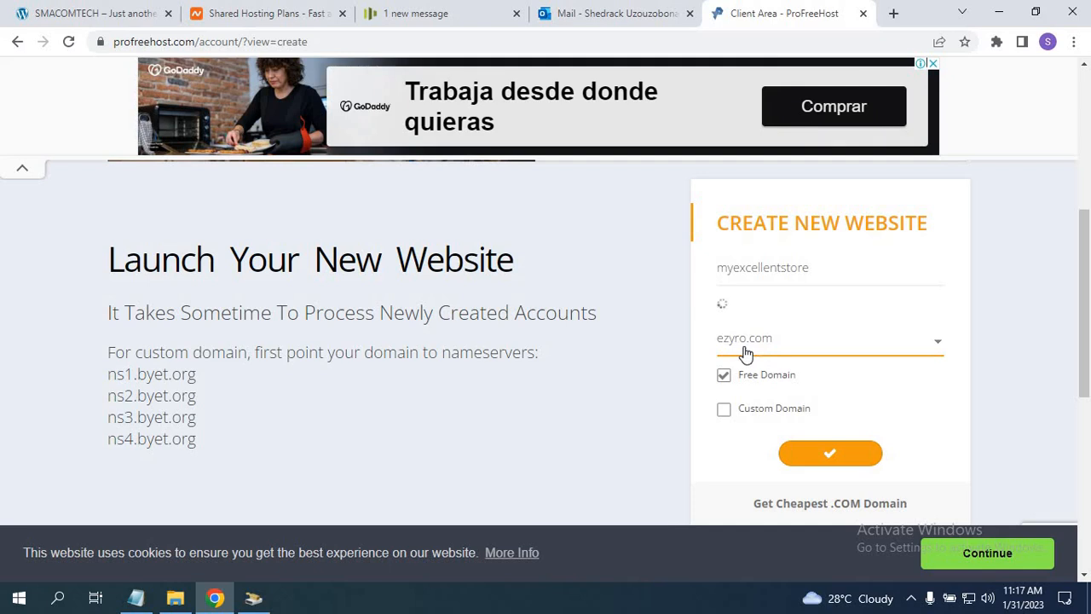
click(936, 347)
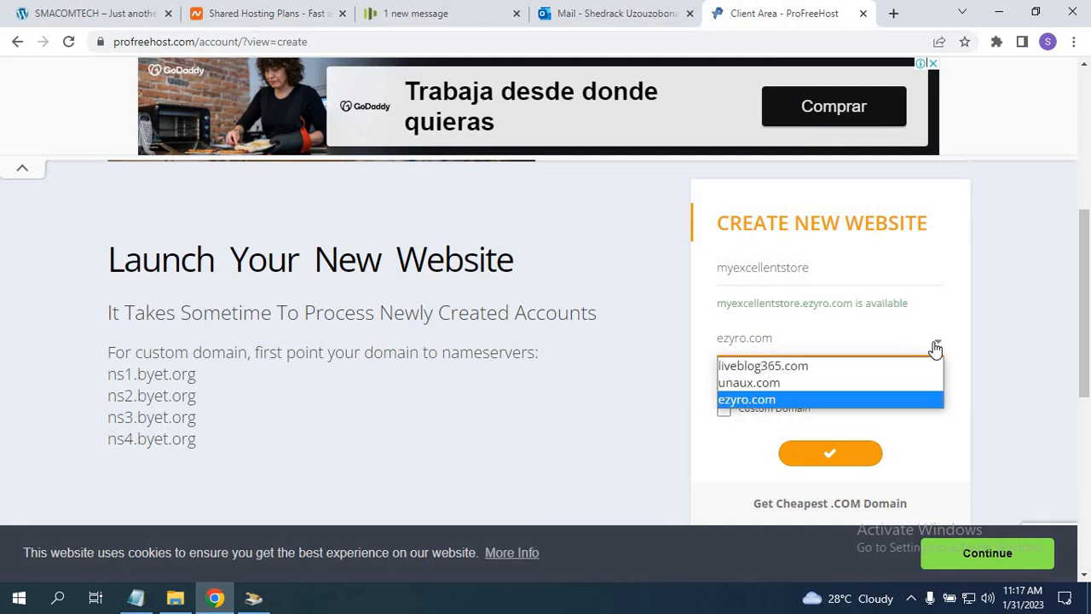
click(936, 348)
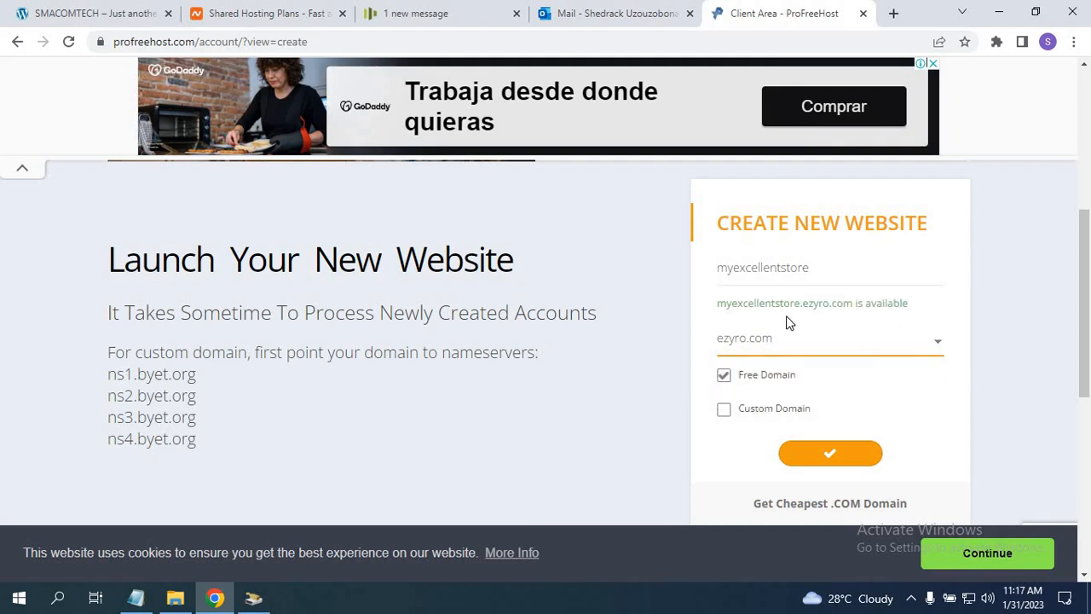
click(831, 457)
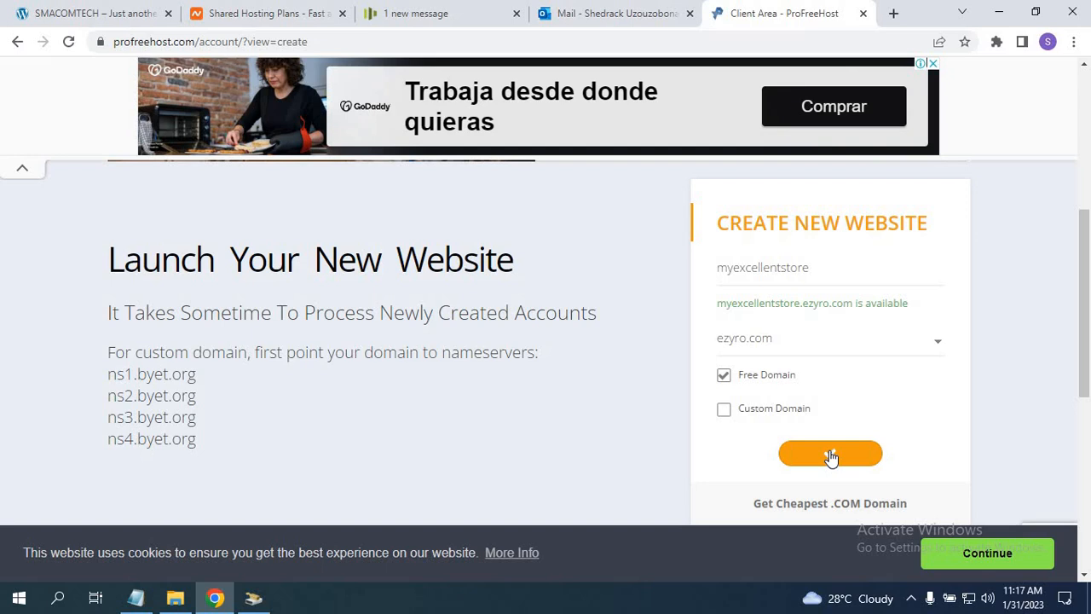
click(820, 270)
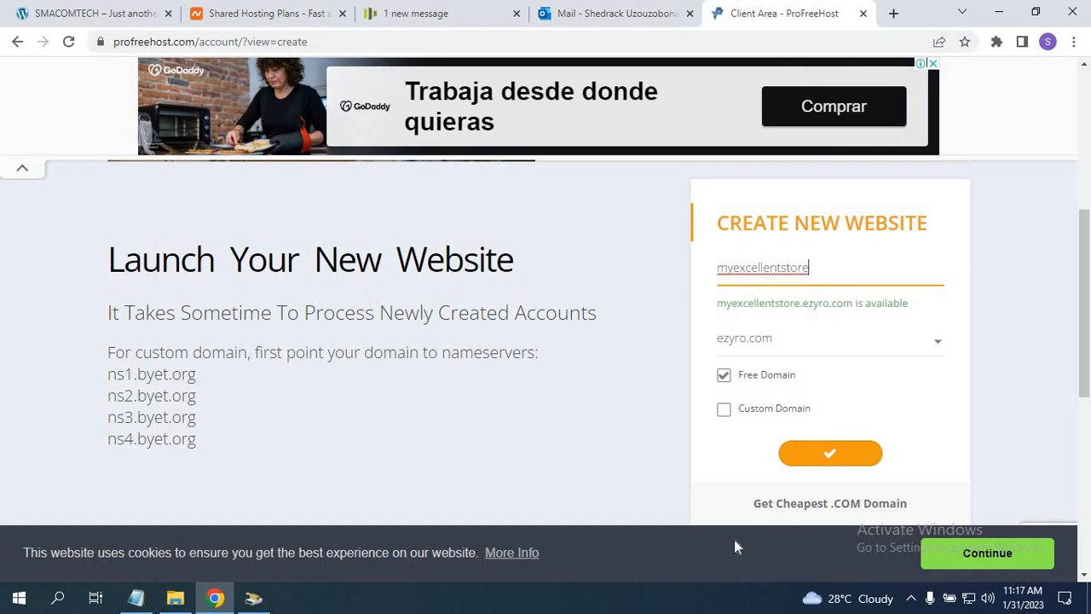
Copy the site name myexcellentstore from the Notepad notes into the website name field.
click(137, 597)
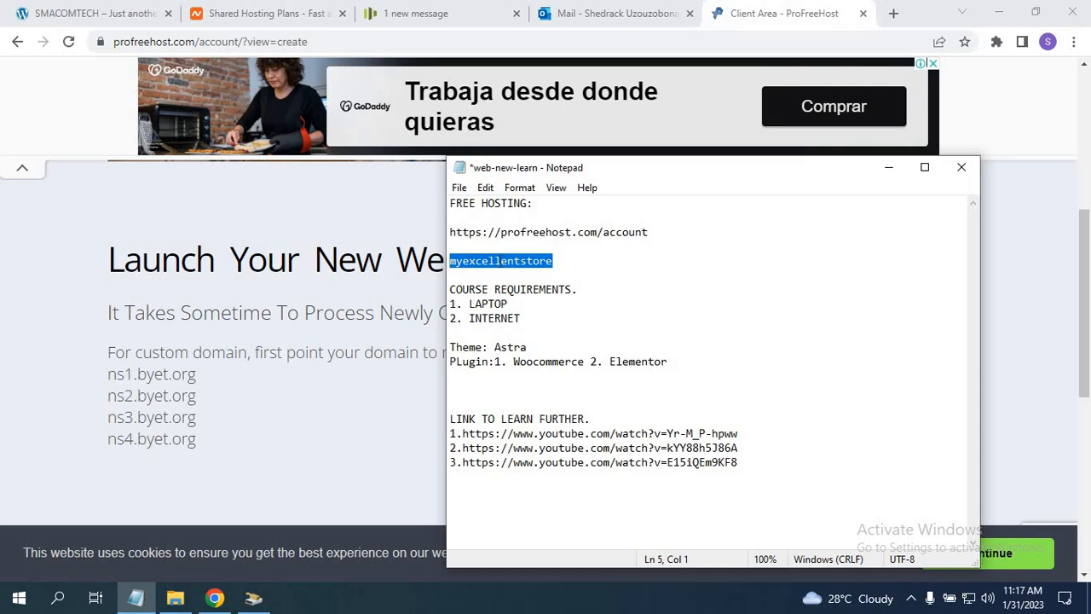
right_click(500, 262)
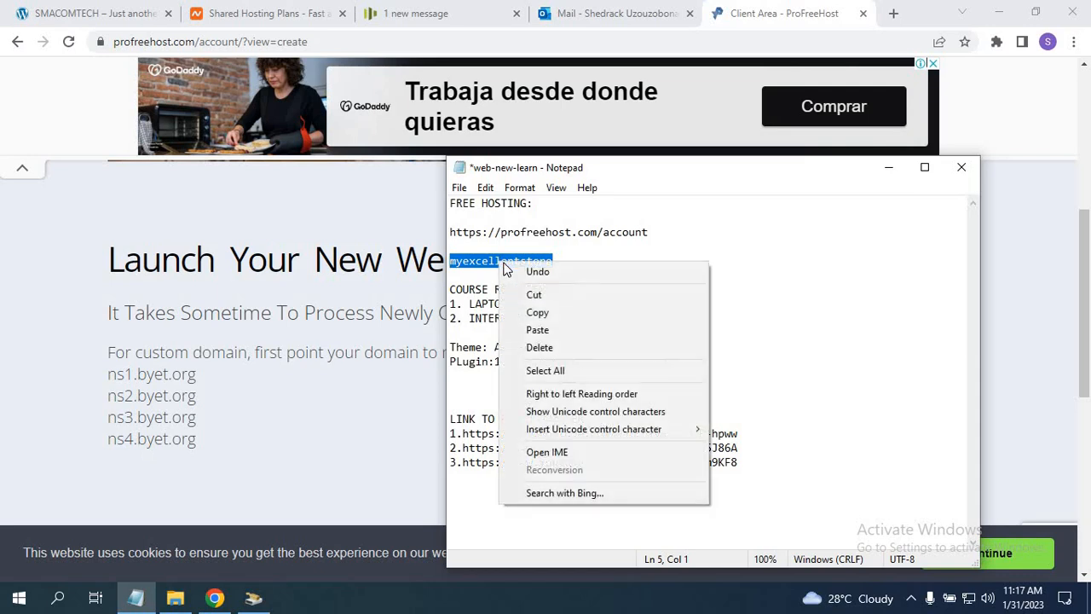
click(886, 168)
click(805, 277)
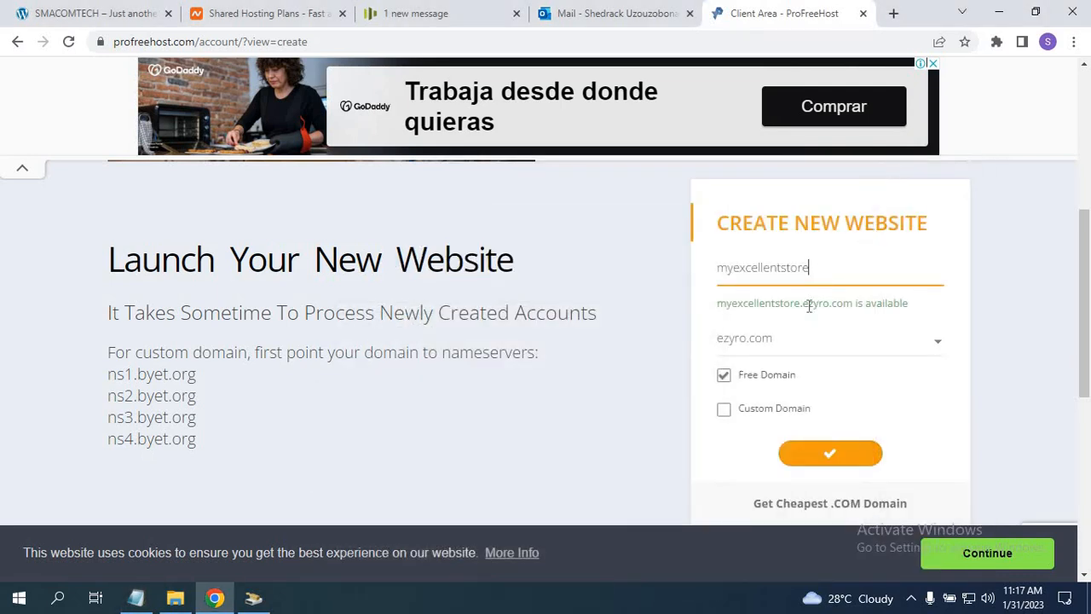
Submit the myexcellentstore.ezyro.com website request, then reload the Create New Website page.
click(828, 458)
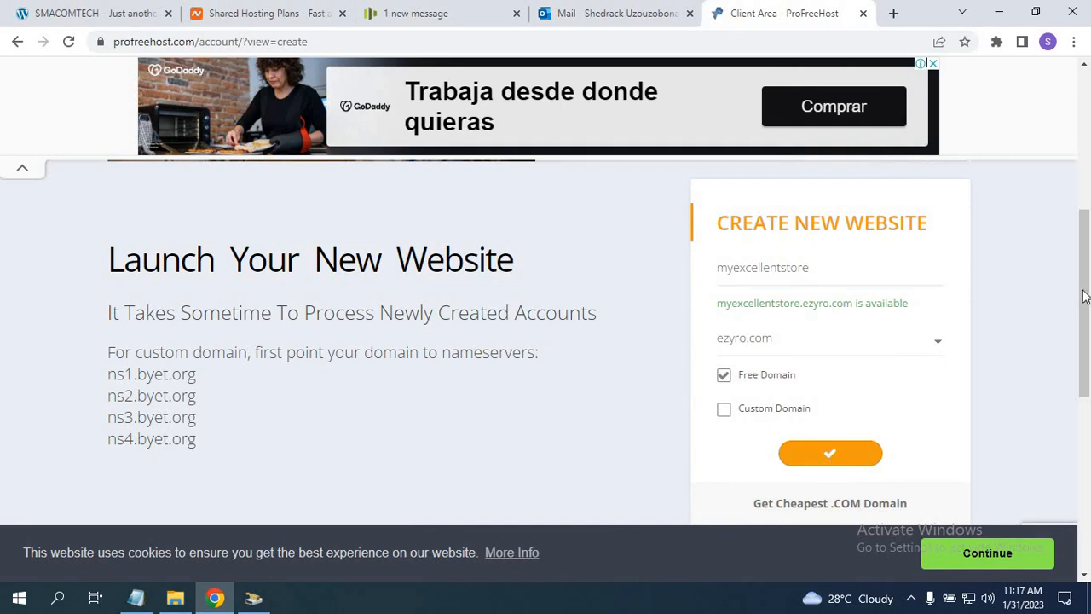
drag(1086, 298, 1062, 319)
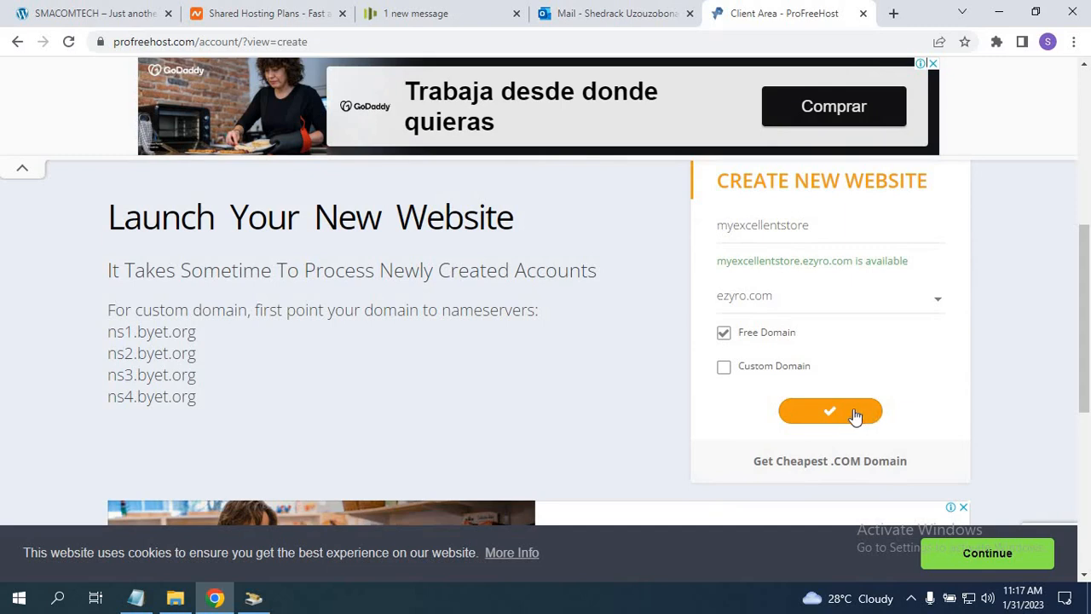
drag(1084, 291, 1023, 329)
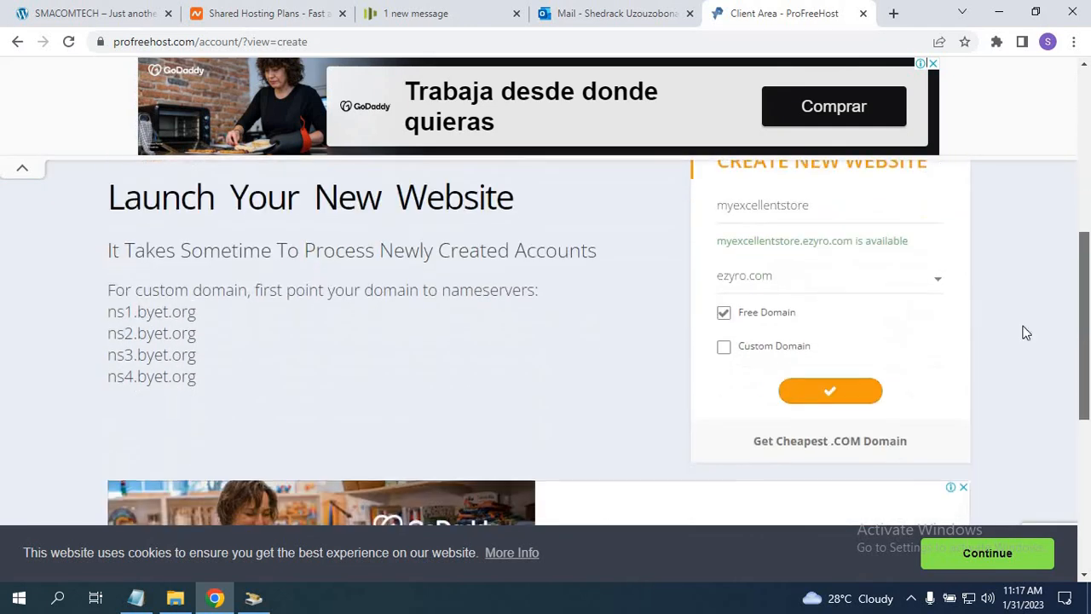
click(814, 392)
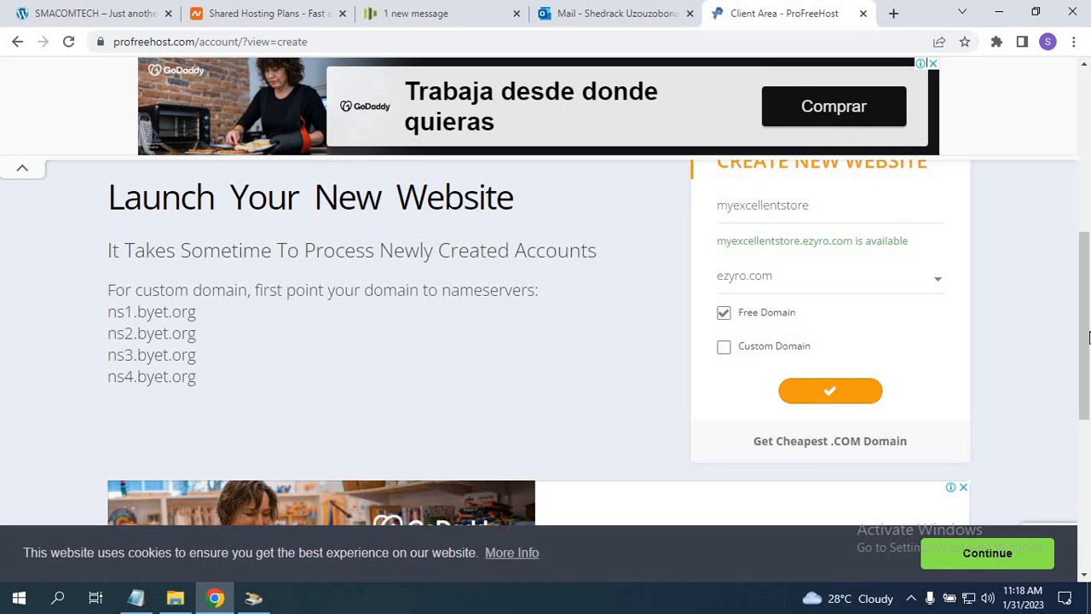
drag(1084, 306, 1084, 343)
click(63, 43)
Reload the form and paste myexcellentstore from the notes into the website name field.
click(69, 43)
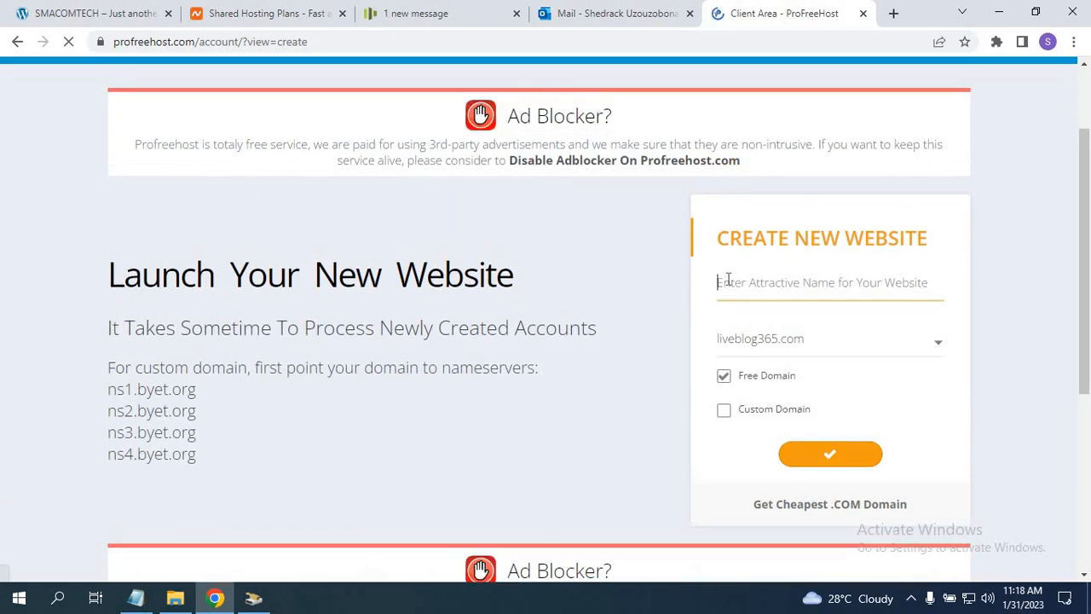
click(726, 281)
click(135, 599)
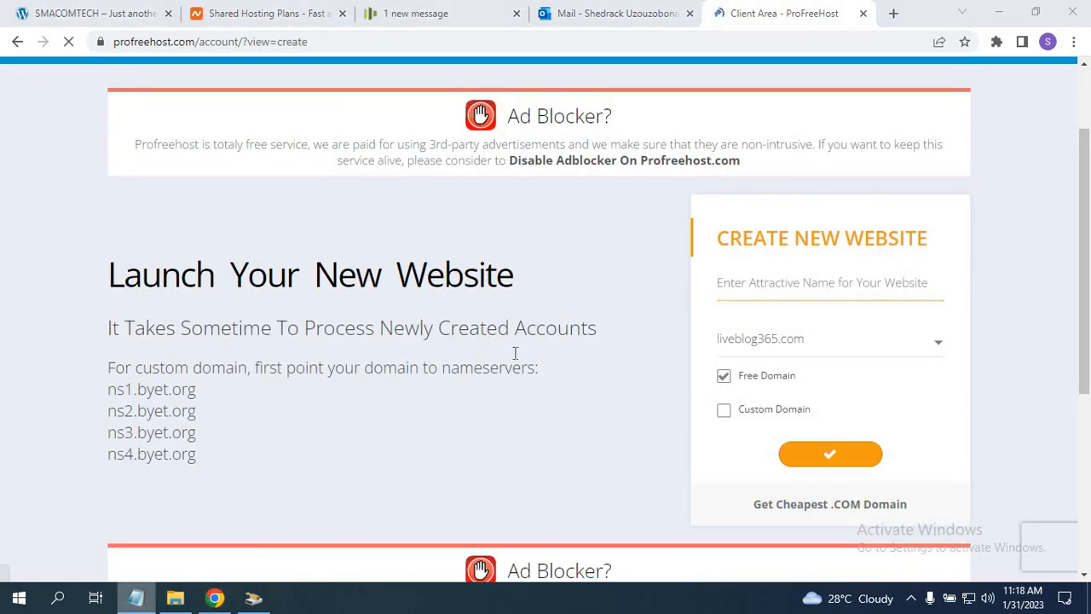
right_click(492, 267)
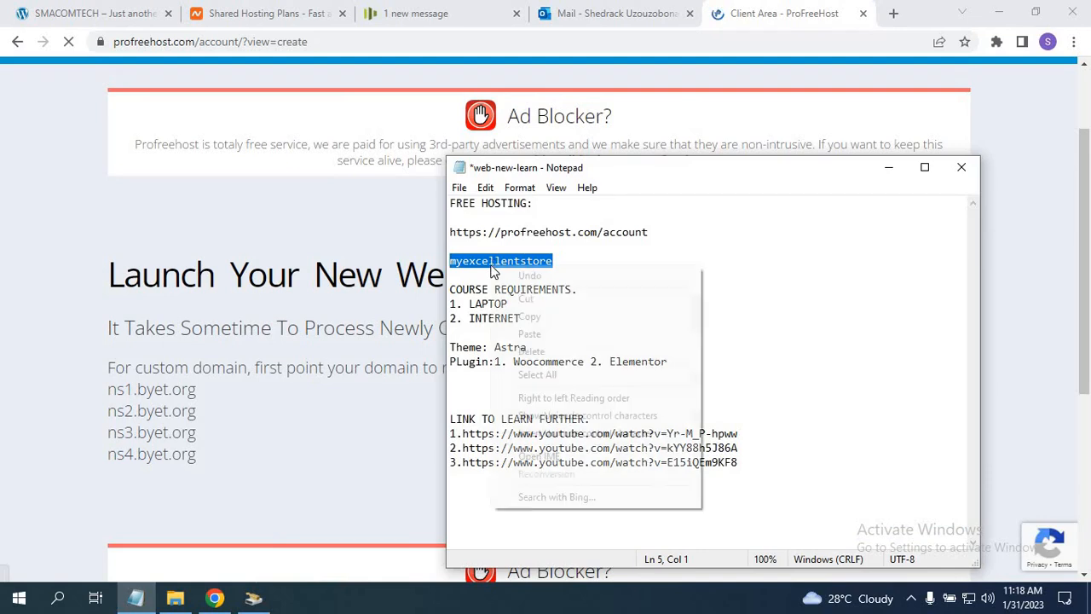
click(1037, 310)
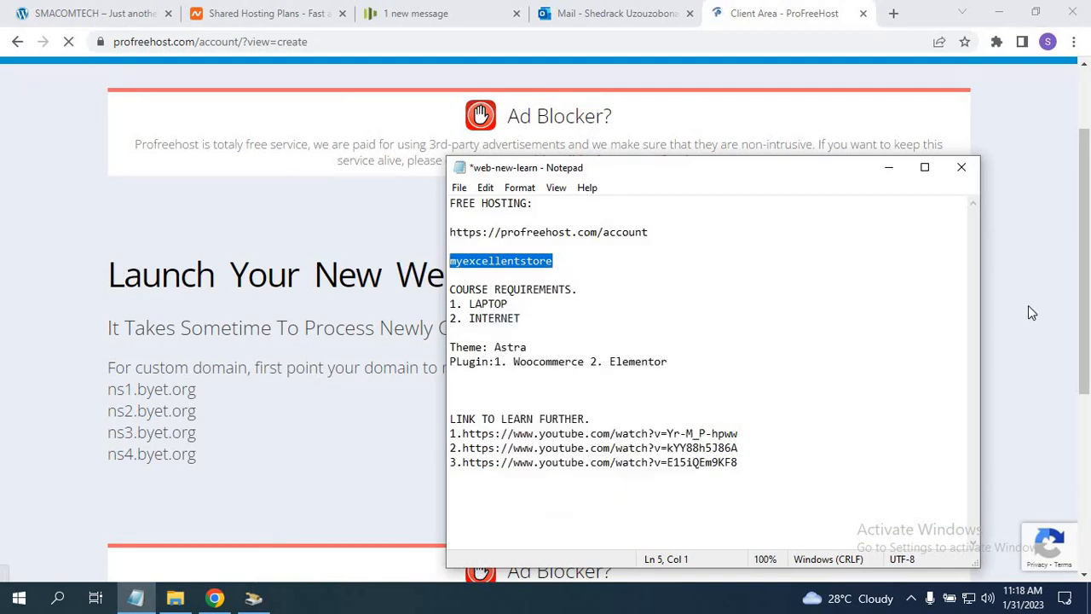
click(1025, 305)
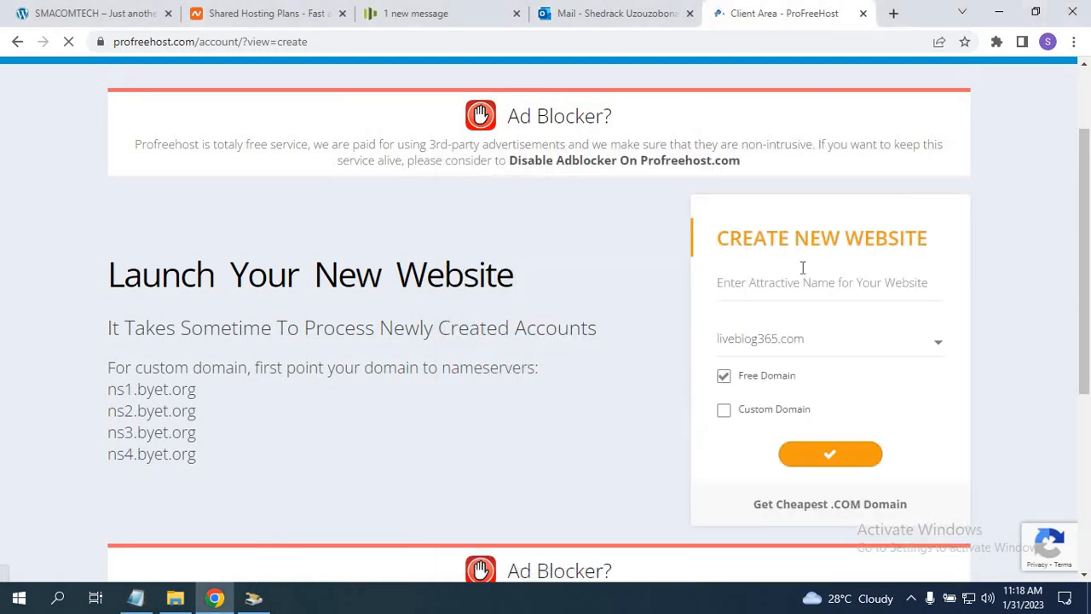
click(738, 282)
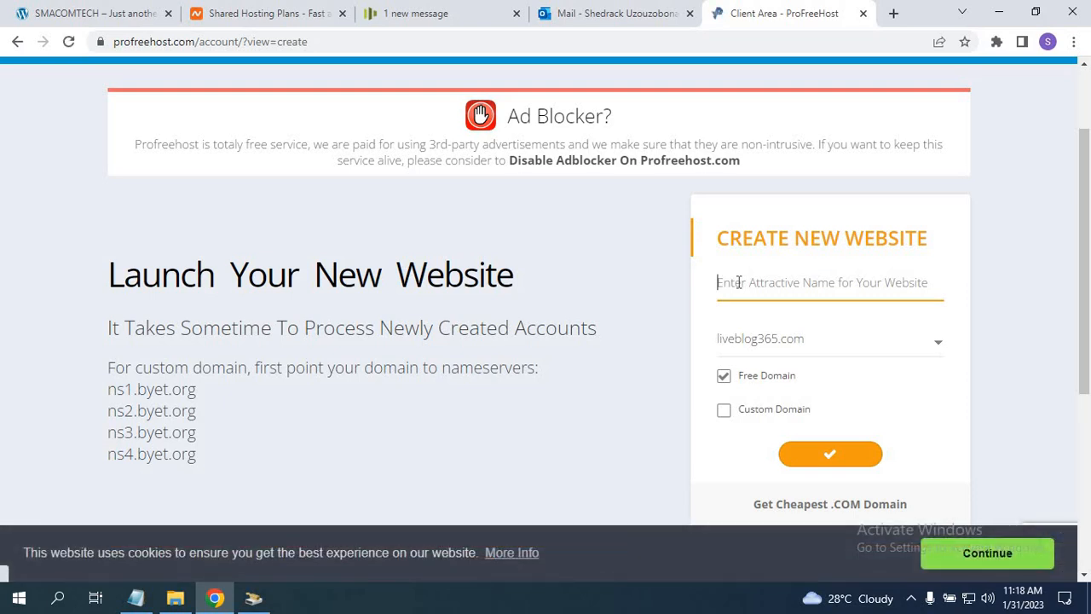
key(ctrl+v)
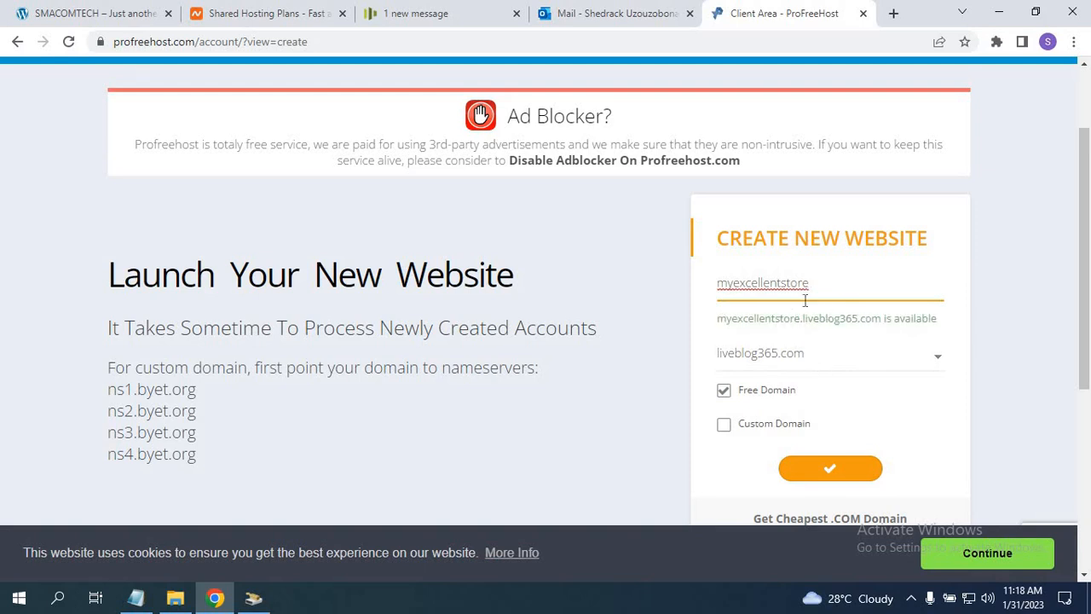
Choose ezyro.com as the free domain and submit the new website for creation.
click(936, 362)
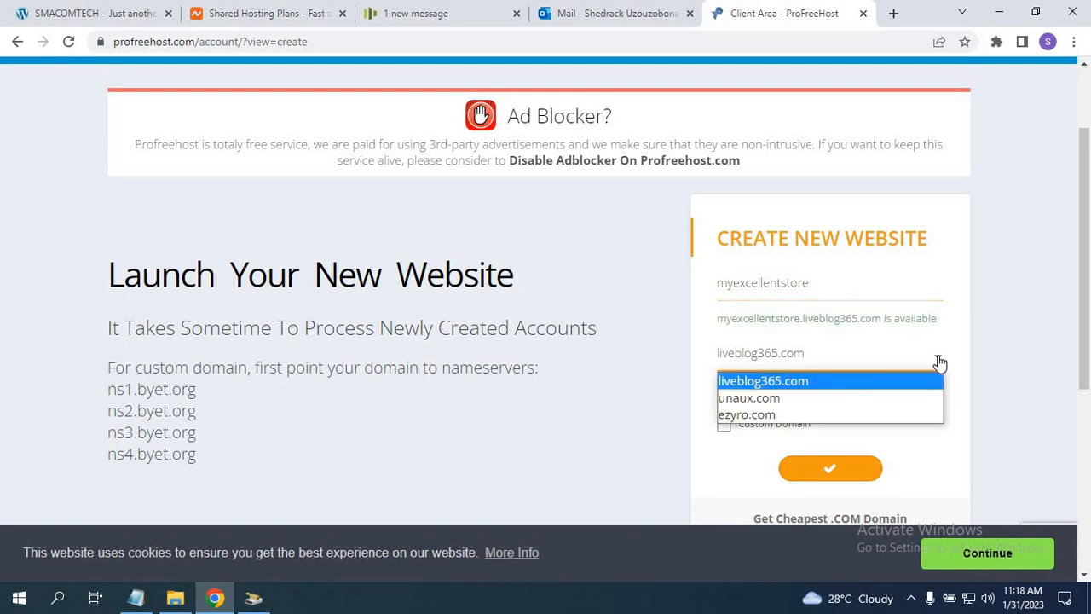
click(772, 417)
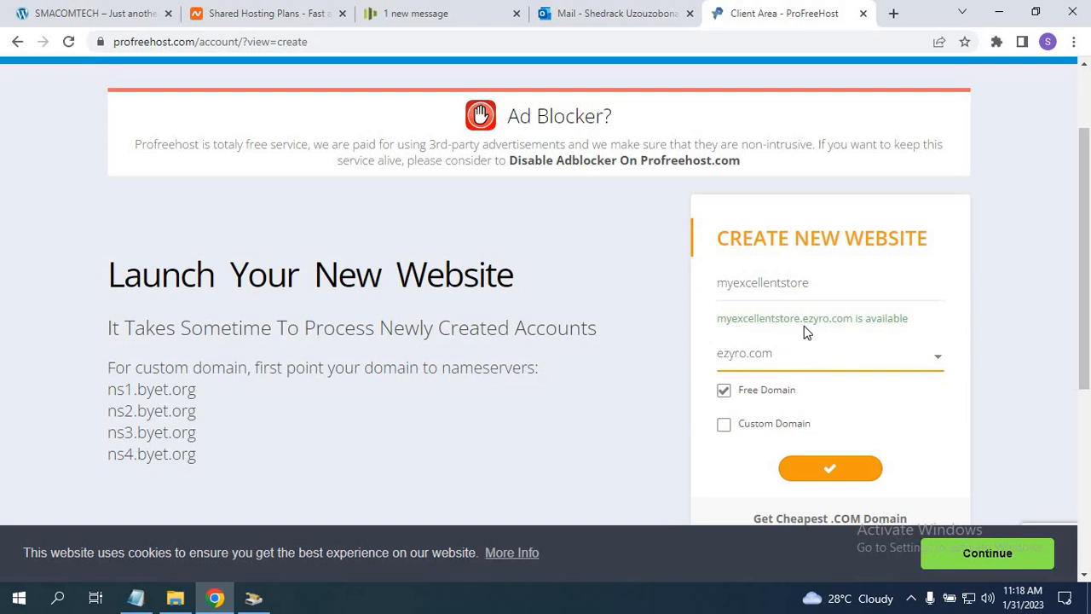
click(820, 474)
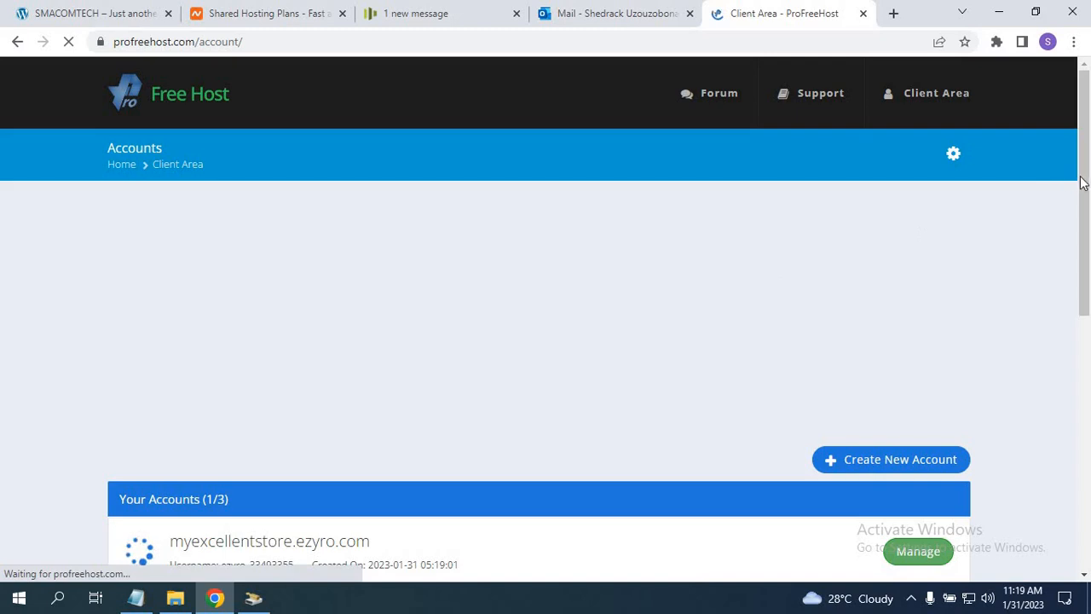
Scroll the Accounts page to view the myexcellentstore.ezyro.com account while its status loads.
drag(1089, 230, 1089, 333)
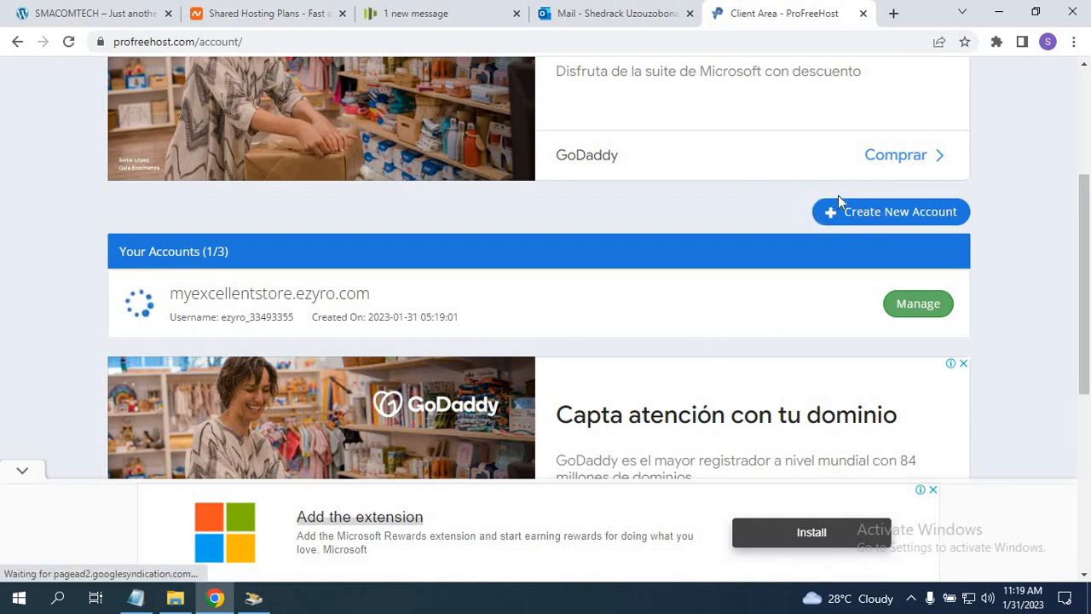
drag(1083, 245, 1080, 210)
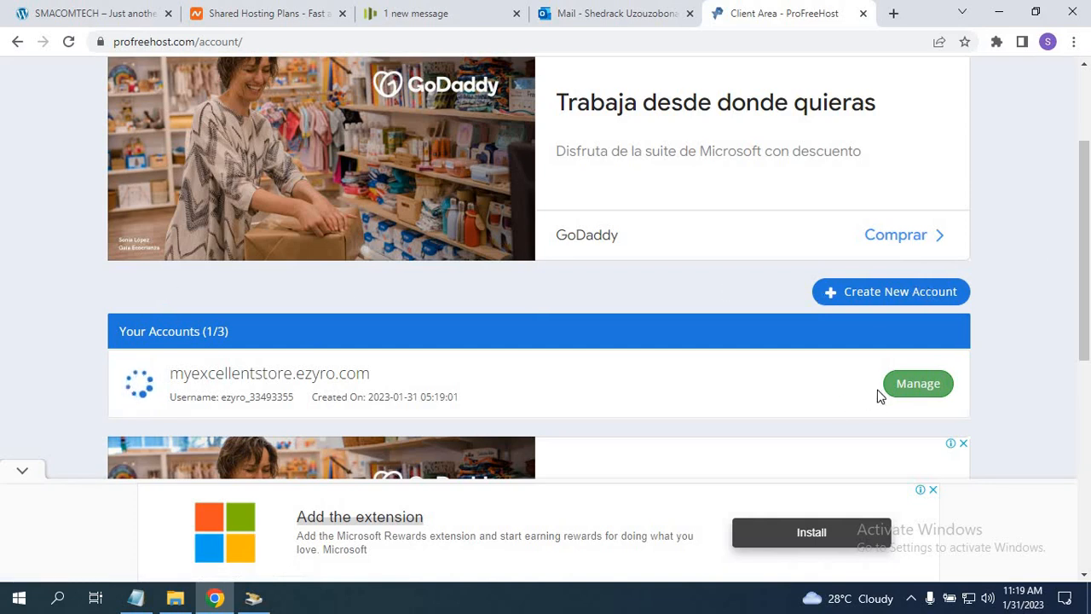
scroll(1076, 264, up, 2)
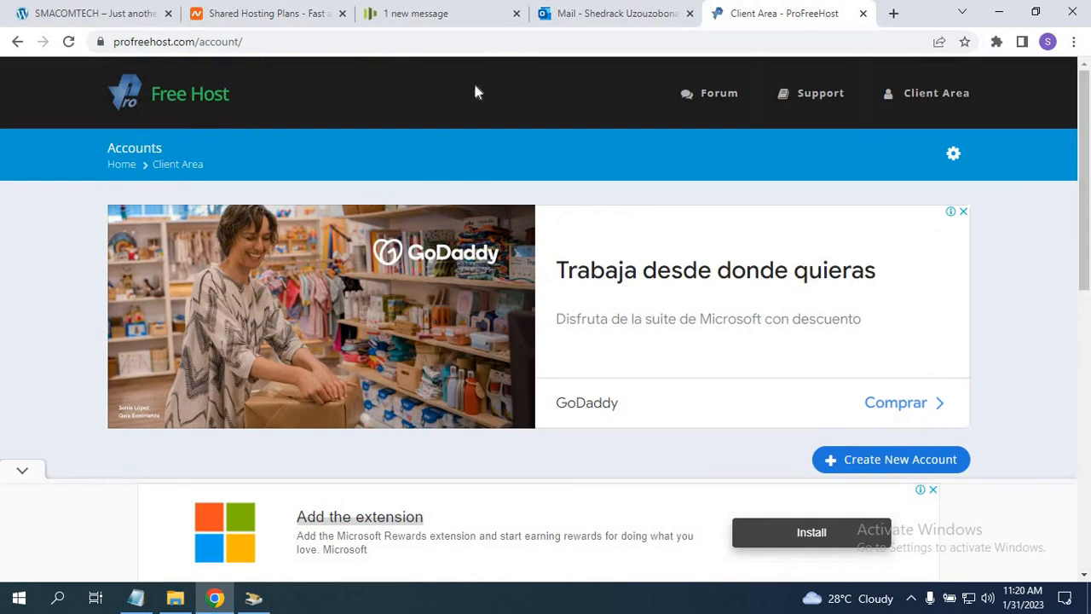
scroll(1087, 351, down, 5)
scroll(1087, 351, up, 2)
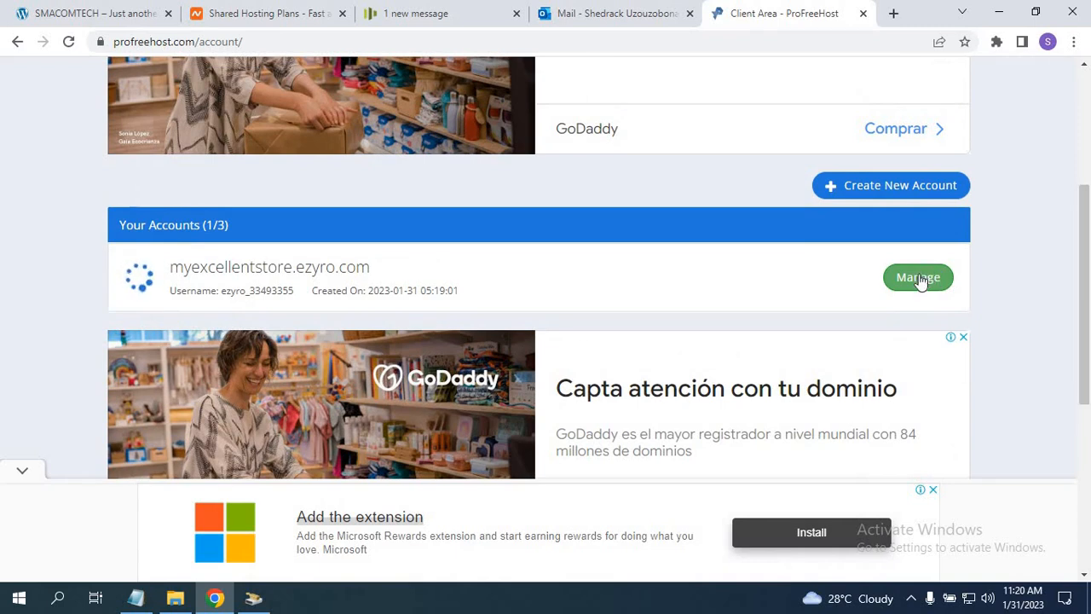
Open the Manage page for myexcellentstore.ezyro.com and scroll to its Control Panel link.
click(918, 278)
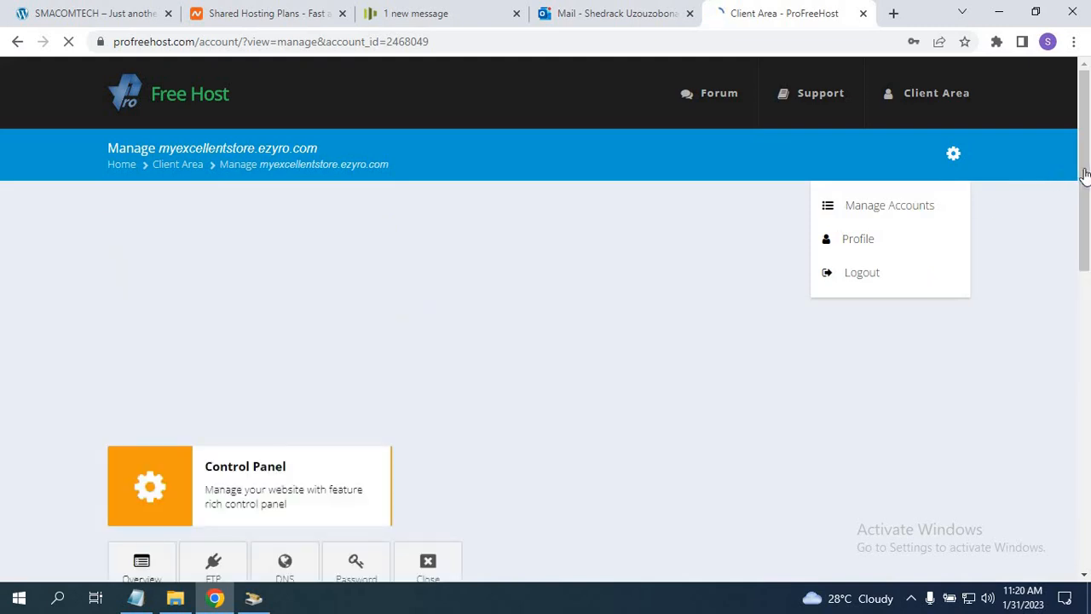
drag(1086, 171, 1087, 274)
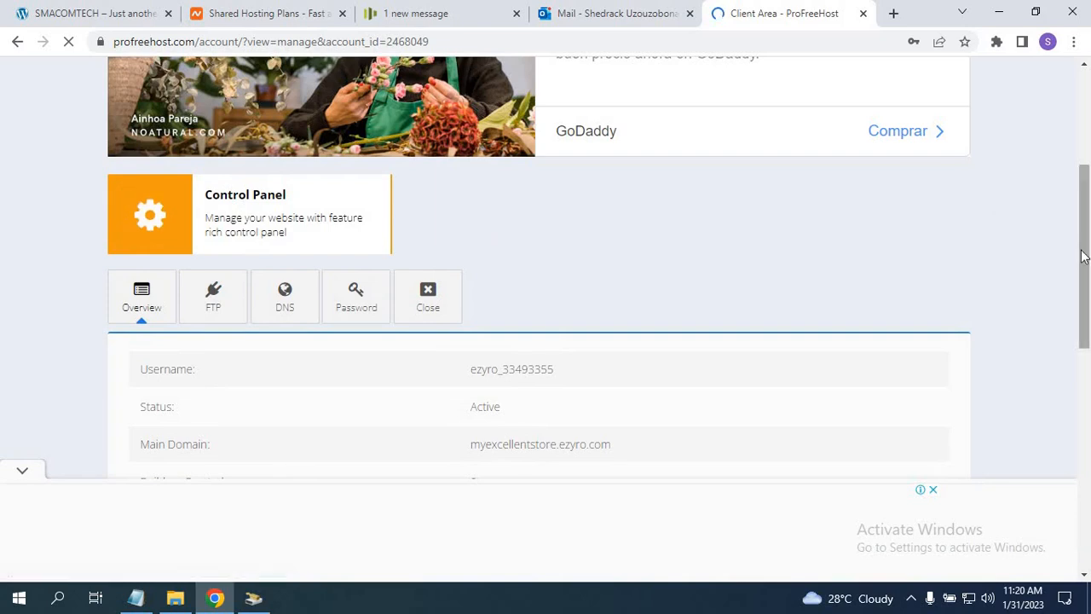
drag(1081, 179, 1081, 262)
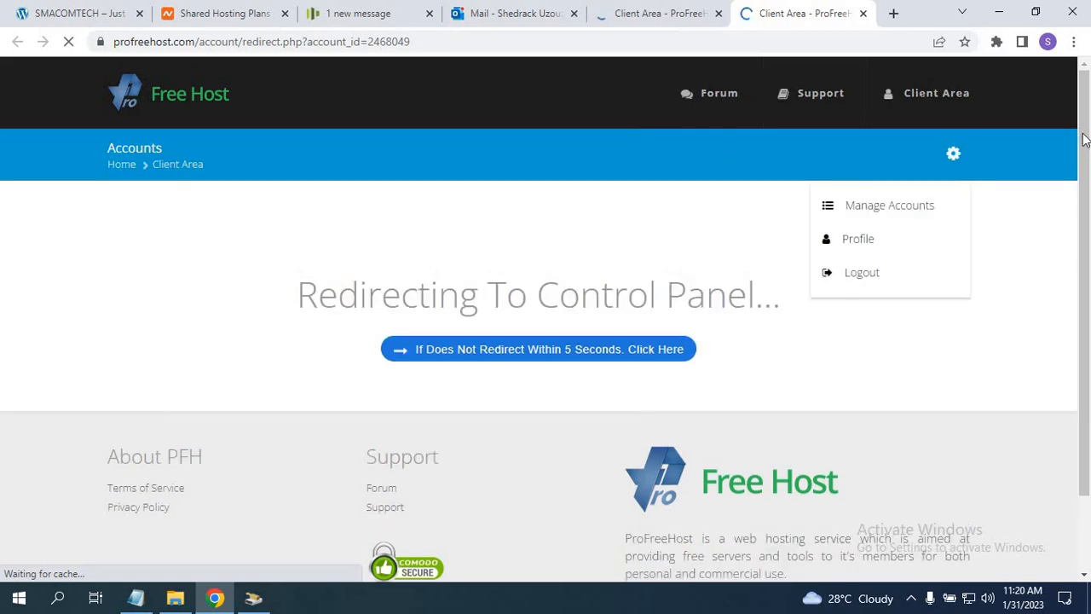
mouse_move(1084, 139)
mouse_down()
mouse_move(1085, 239)
mouse_move(1083, 141)
mouse_up()
scroll(1082, 137, up, 2)
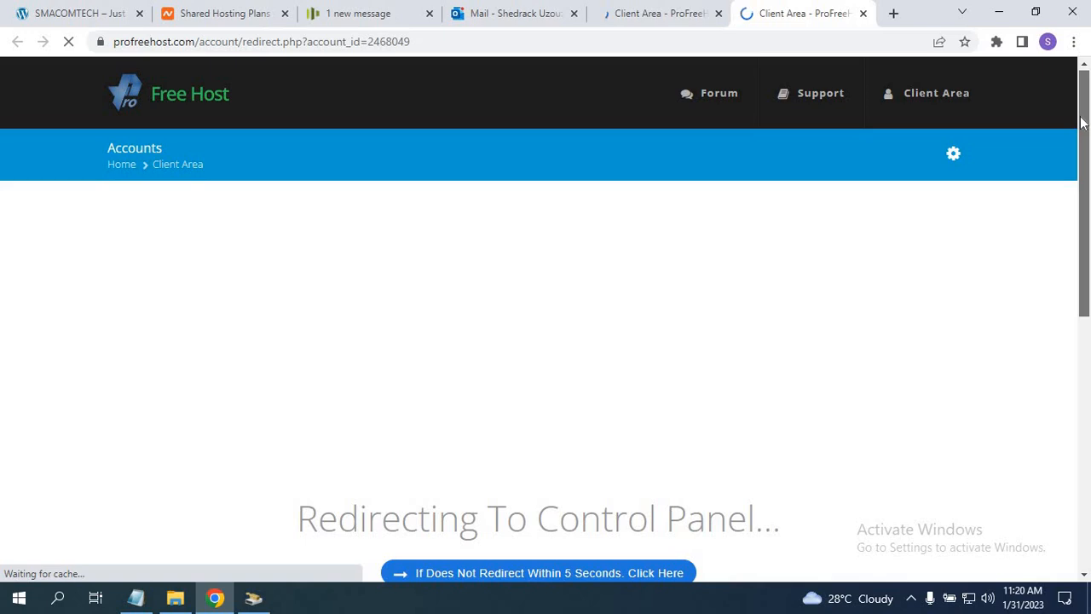
drag(1083, 123, 1071, 166)
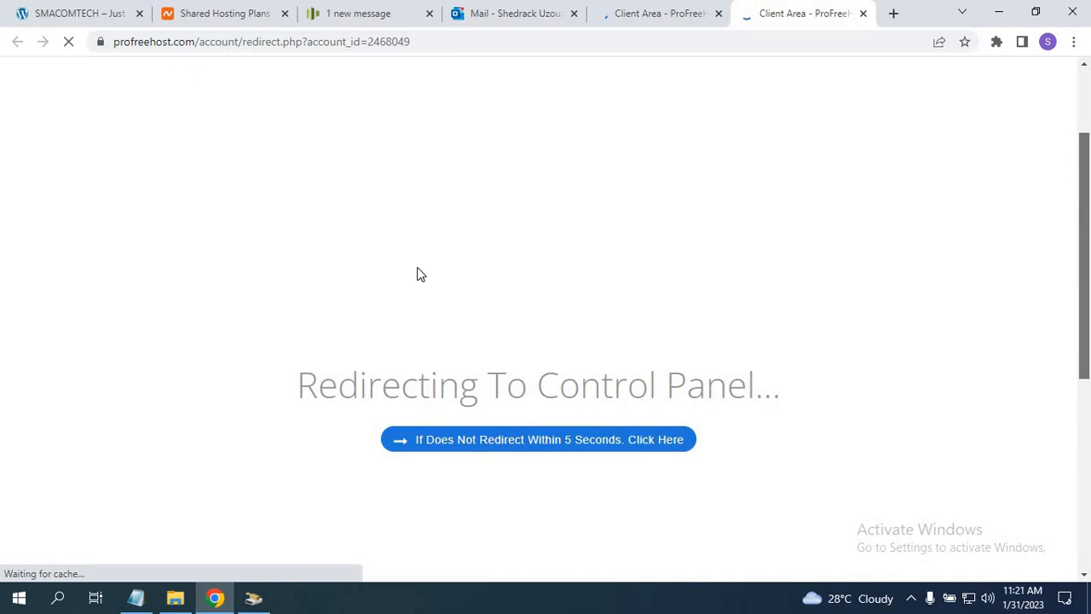
scroll(416, 274, up, 2)
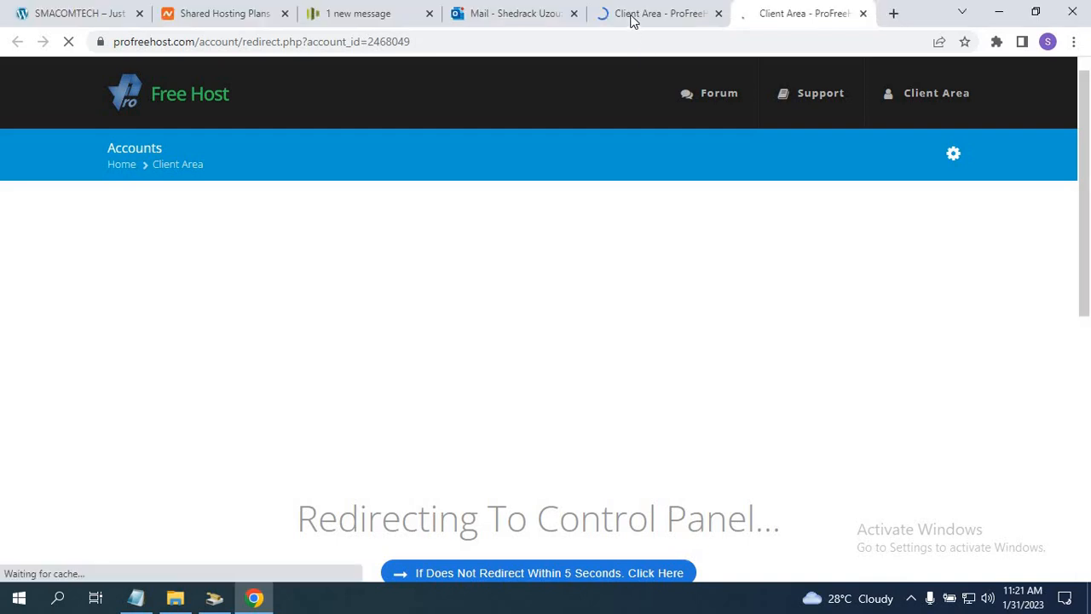
click(631, 21)
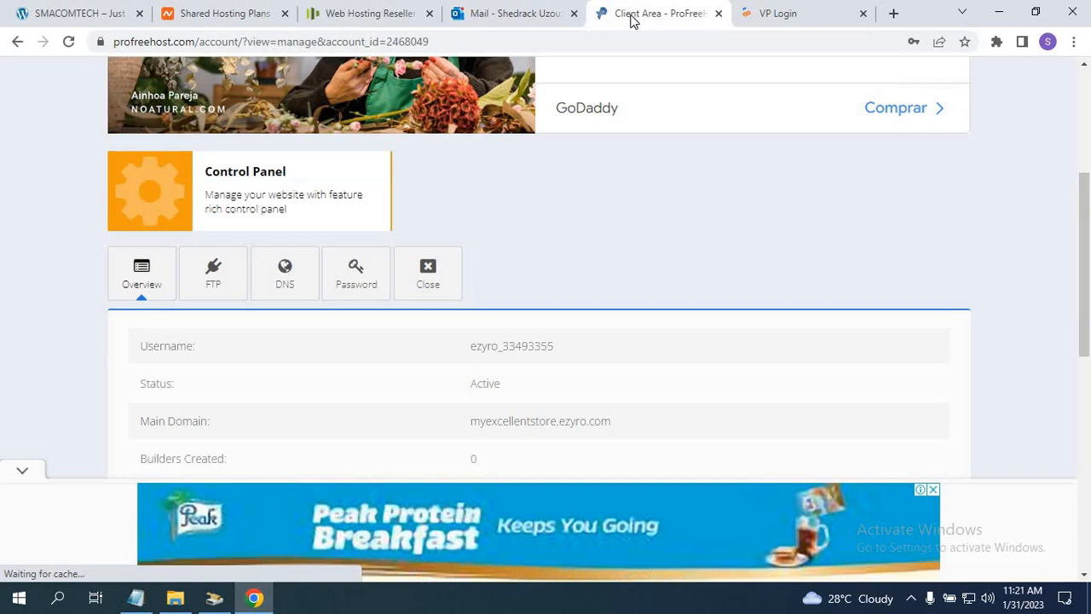
Switch to the control panel tab and approve the Important Notice about service emails.
click(776, 19)
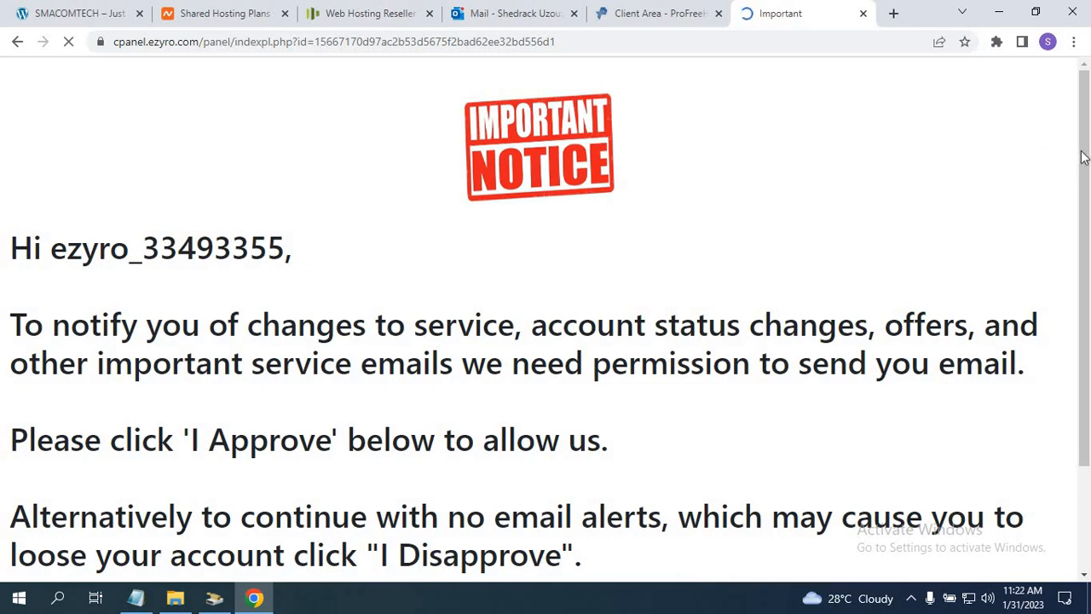
drag(1086, 209, 1085, 318)
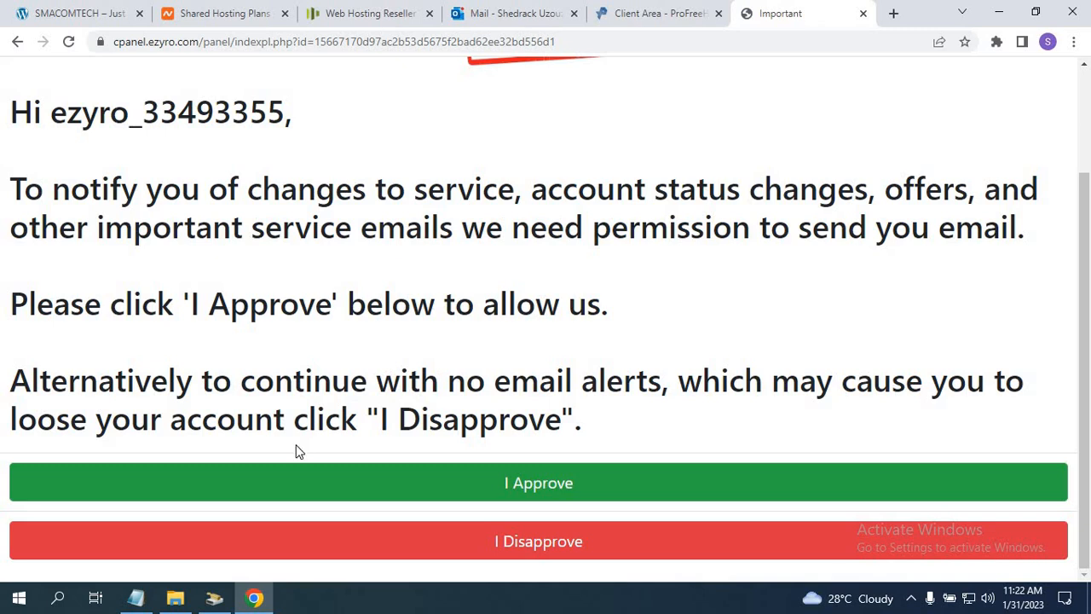
click(562, 479)
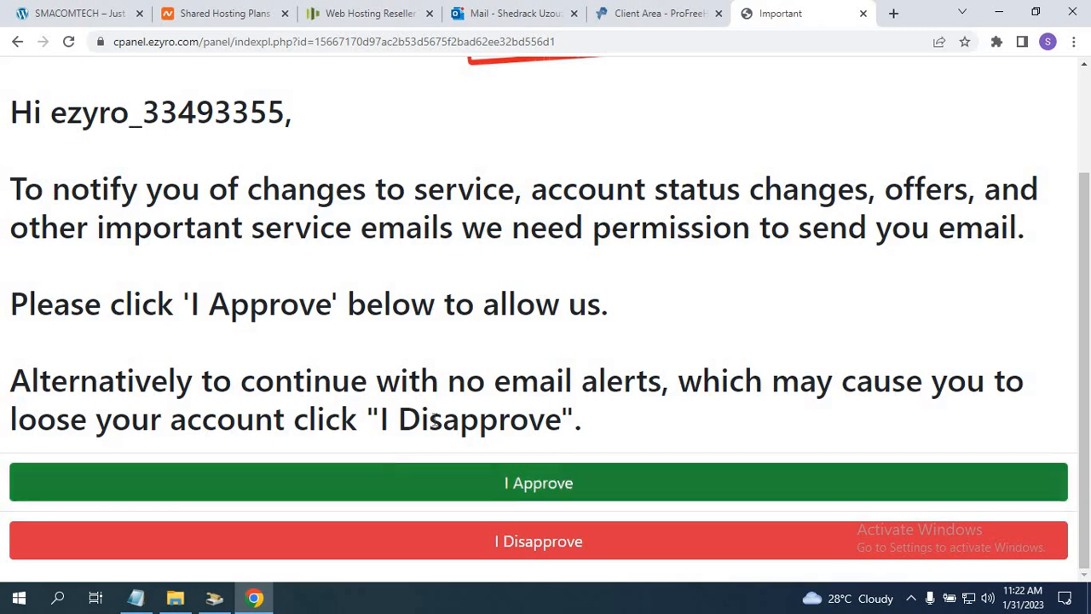
Confirm the email approval, scroll cPanel to the Software section, and open the Softaculous installer.
click(517, 483)
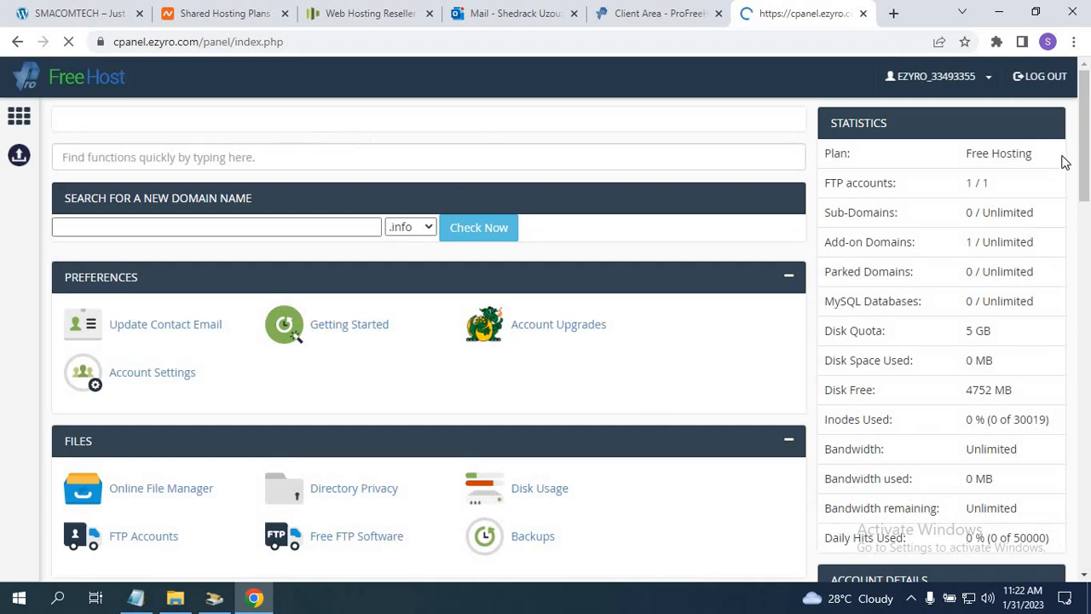
scroll(1089, 259, down, 1)
scroll(1089, 259, down, 4)
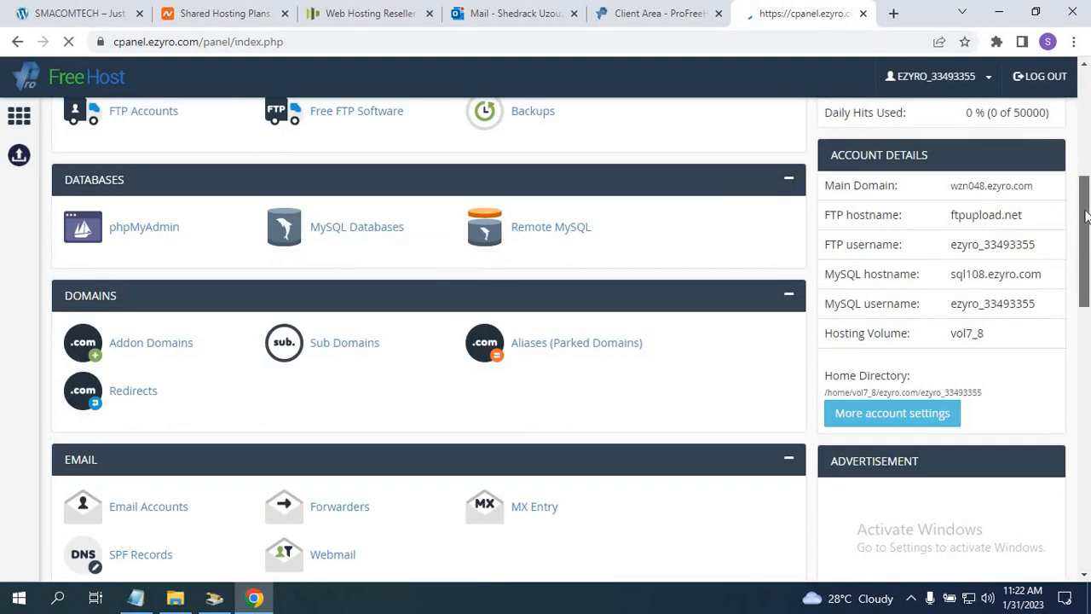
scroll(1087, 214, down, 1)
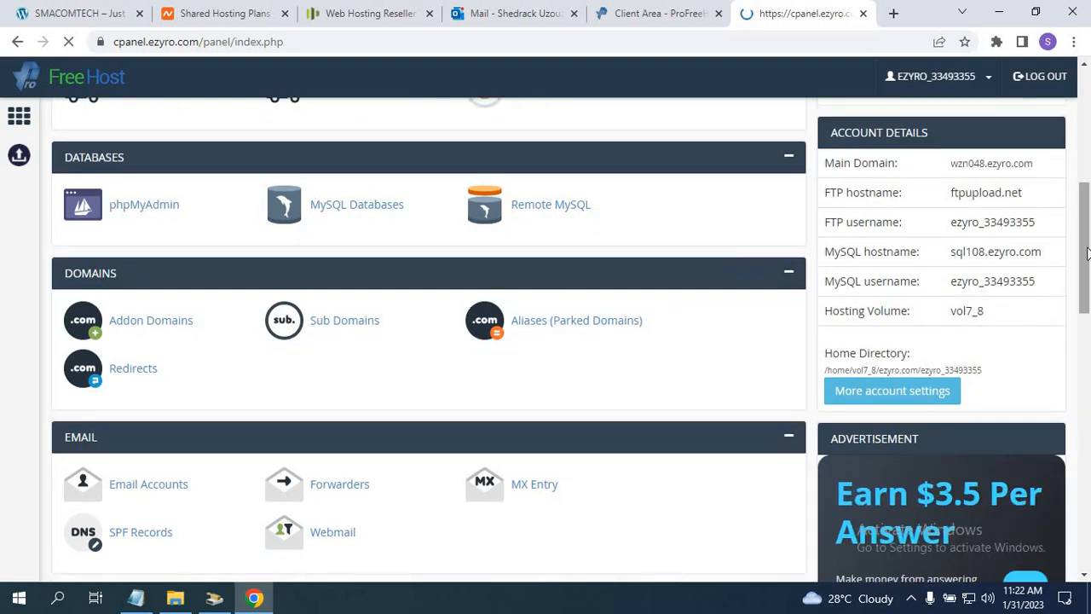
drag(1082, 242, 1043, 430)
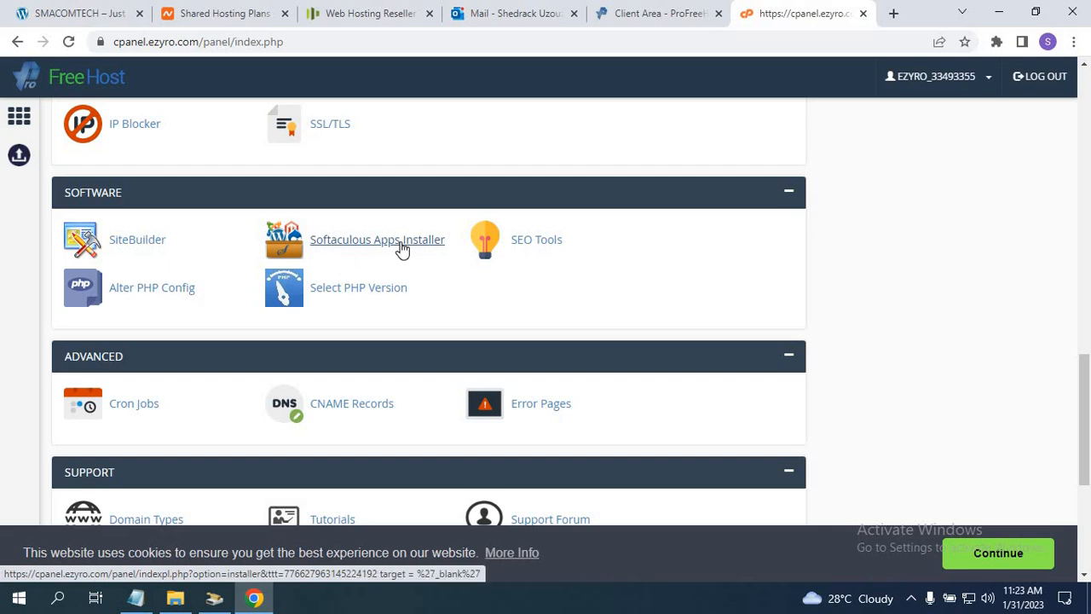
click(350, 242)
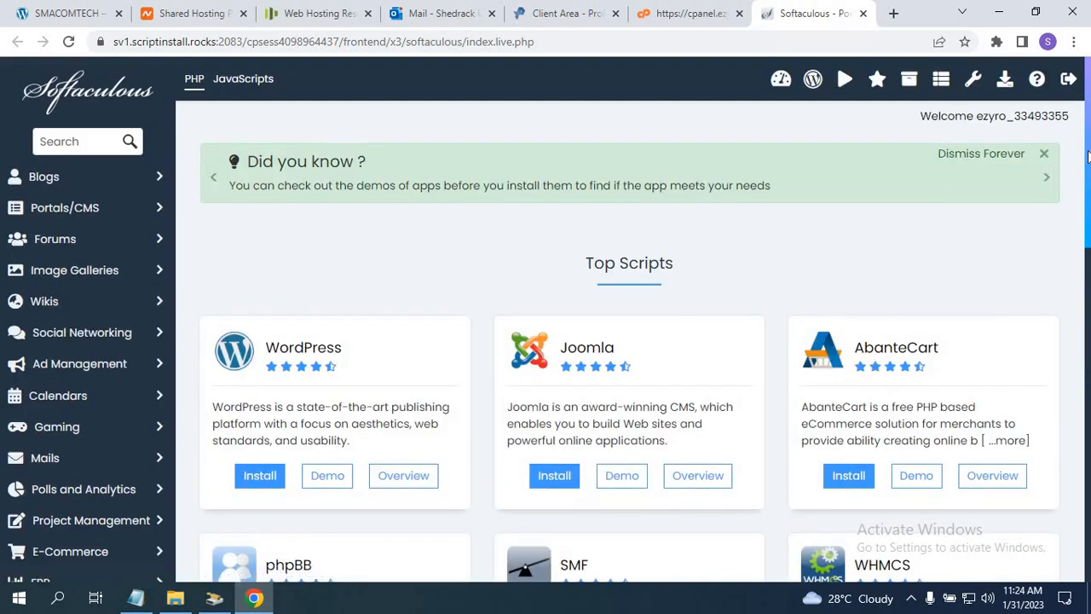
Scroll down to WordPress in Softaculous and open its install page.
drag(1085, 154, 1086, 227)
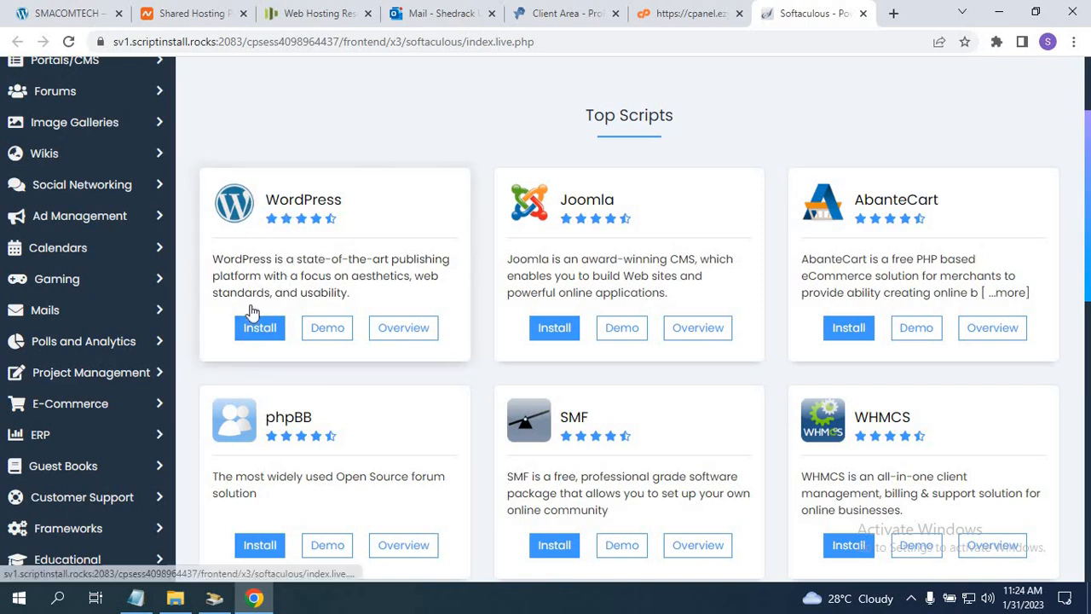
click(252, 333)
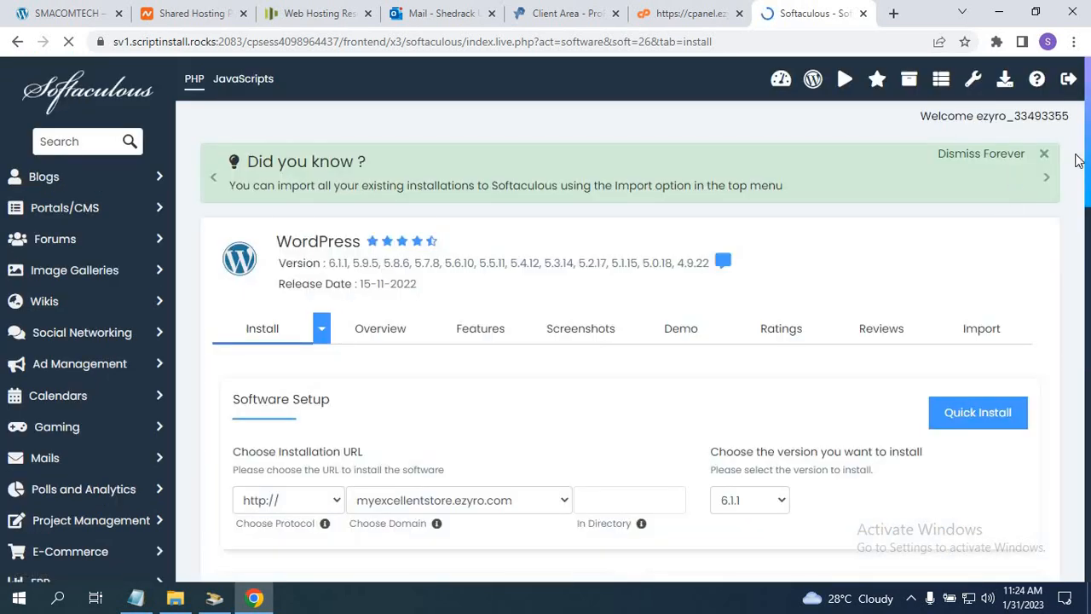
Scroll through the WordPress install form to review the Site Settings and Admin Account fields.
drag(1090, 162, 1089, 227)
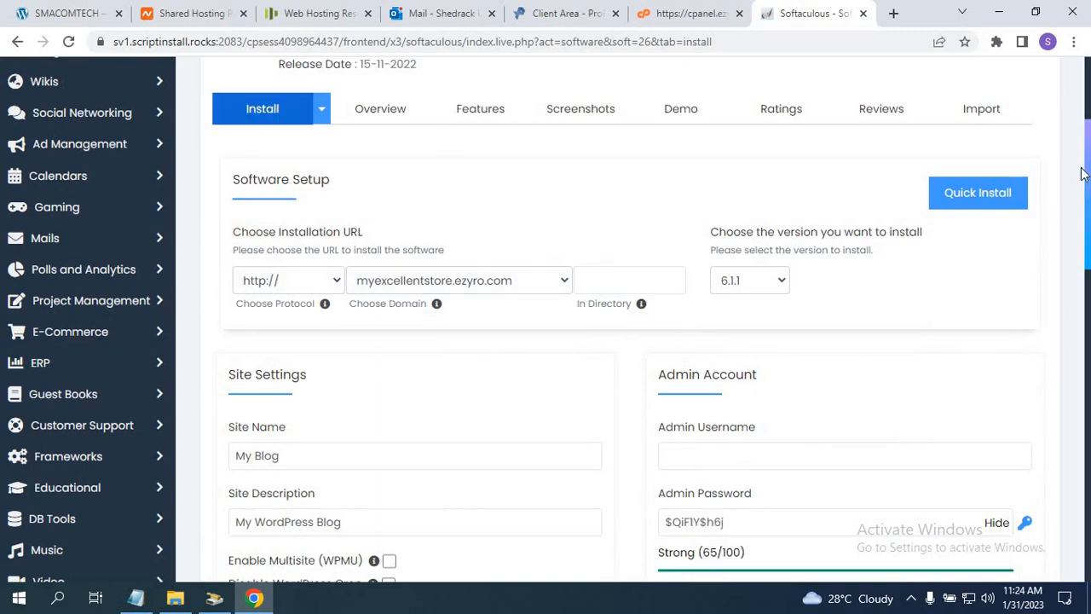
drag(1087, 177, 1088, 130)
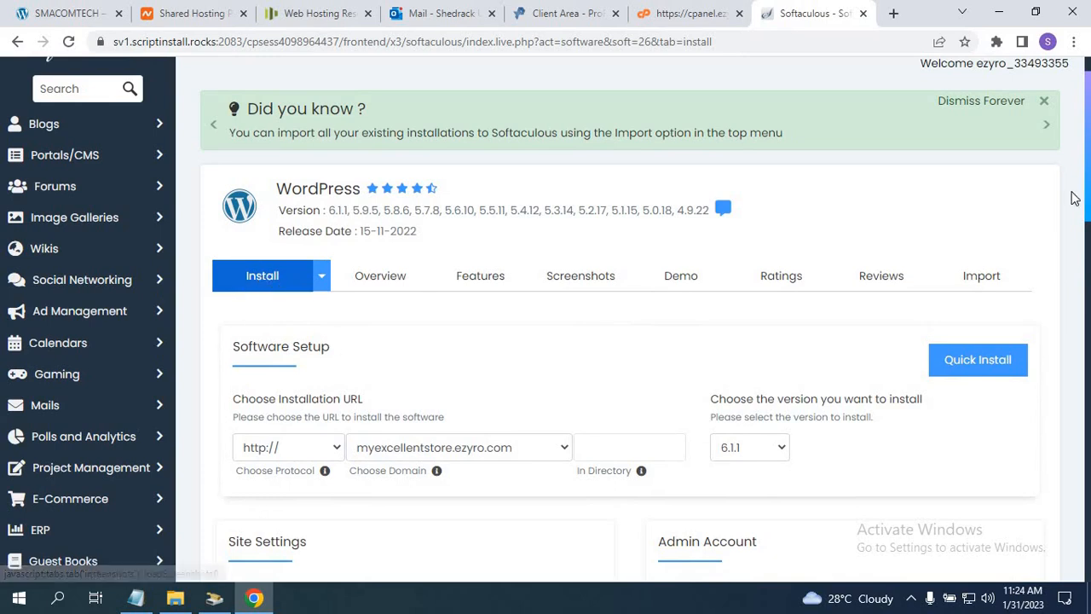
drag(1088, 183, 1087, 239)
scroll(1087, 239, down, 1)
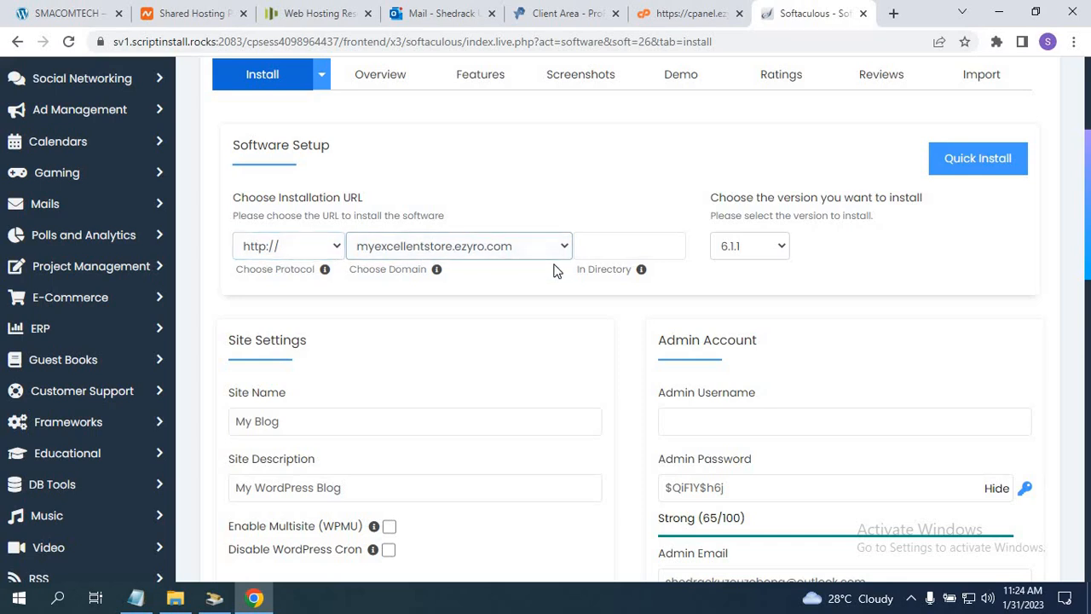
scroll(1087, 173, up, 1)
drag(1090, 173, 1088, 243)
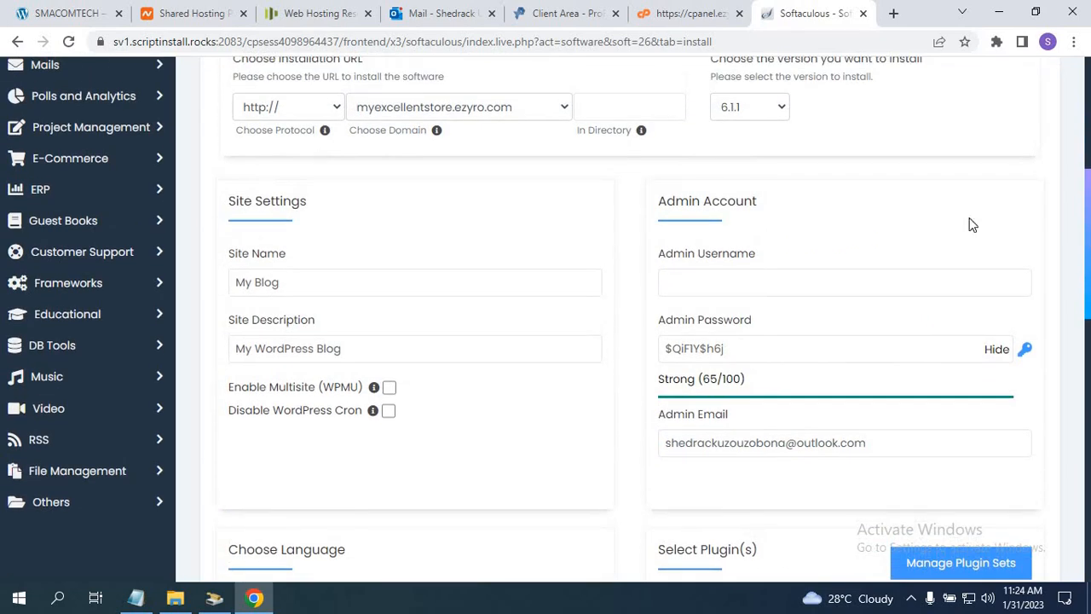
Change the site name from 'My Blog' to 'My Excellent Store'.
click(297, 283)
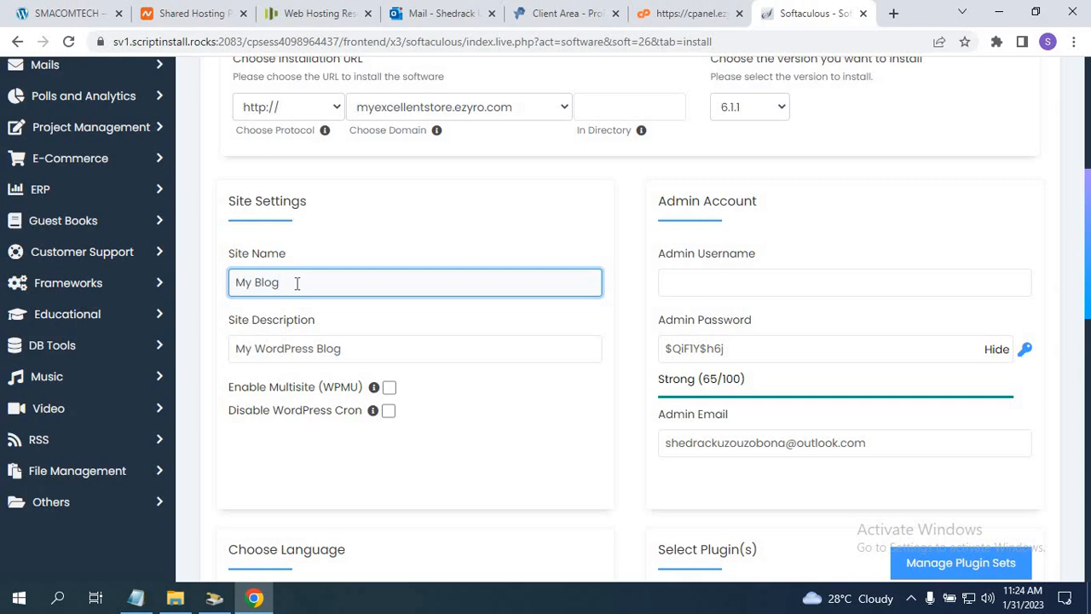
key(BackSpace)
key(BackSpace)
key(BackSpace)
key(BackSpace)
text(Excellent Store)
Enter the admin username and replace the generated admin password with a short custom password.
click(716, 286)
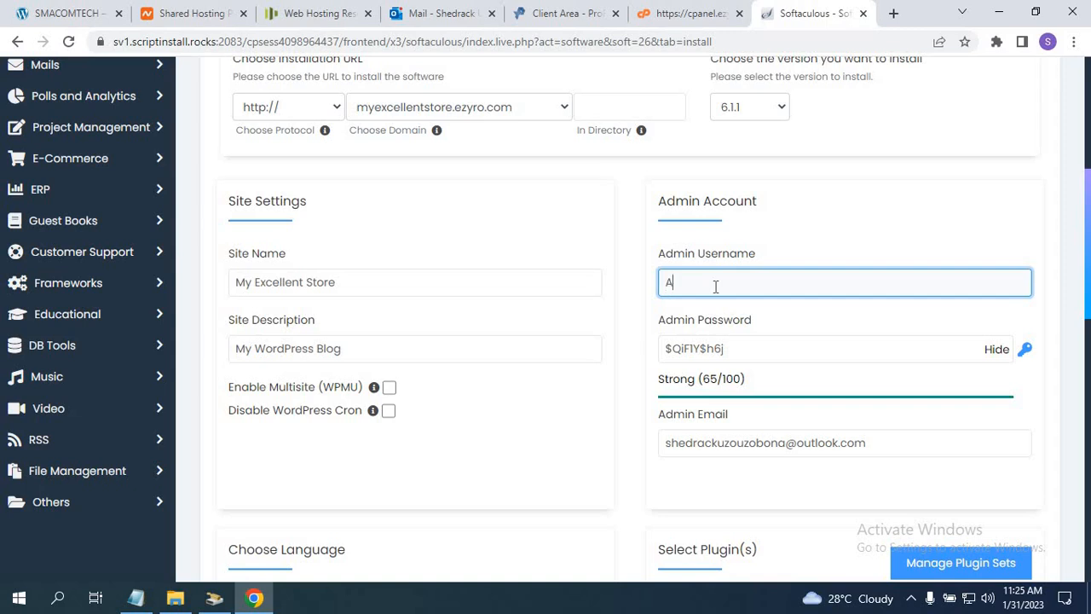
text(ininm)
click(742, 354)
key(BackSpace)
key(BackSpace)
key(BackSpace)
key(BackSpace)
key(BackSpace)
key(BackSpace)
key(BackSpace)
key(BackSpace)
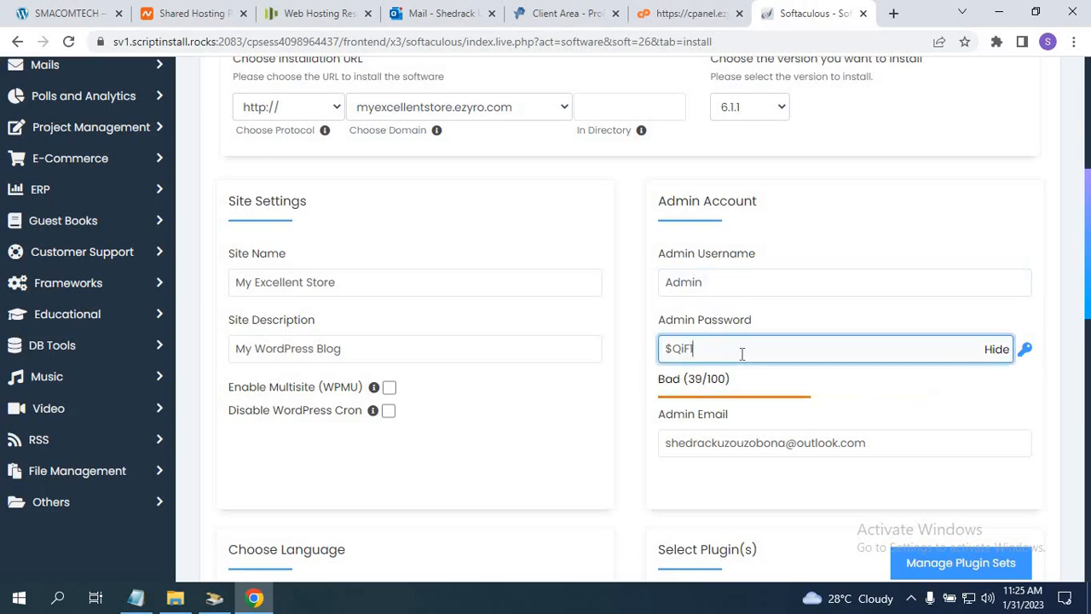
key(BackSpace)
key(BackSpace)
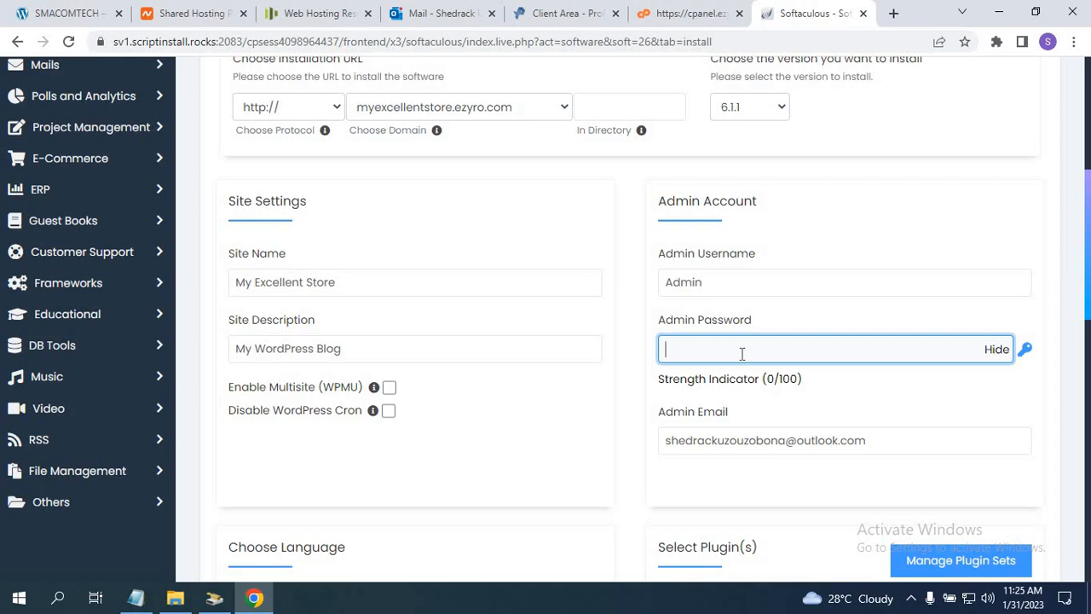
text(pas)
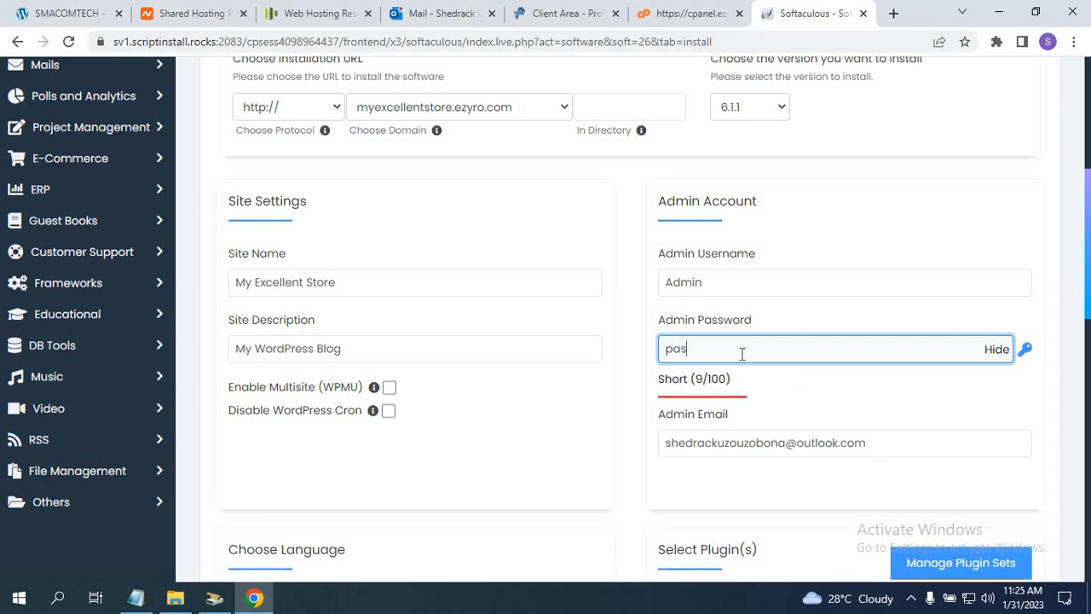
text(s)
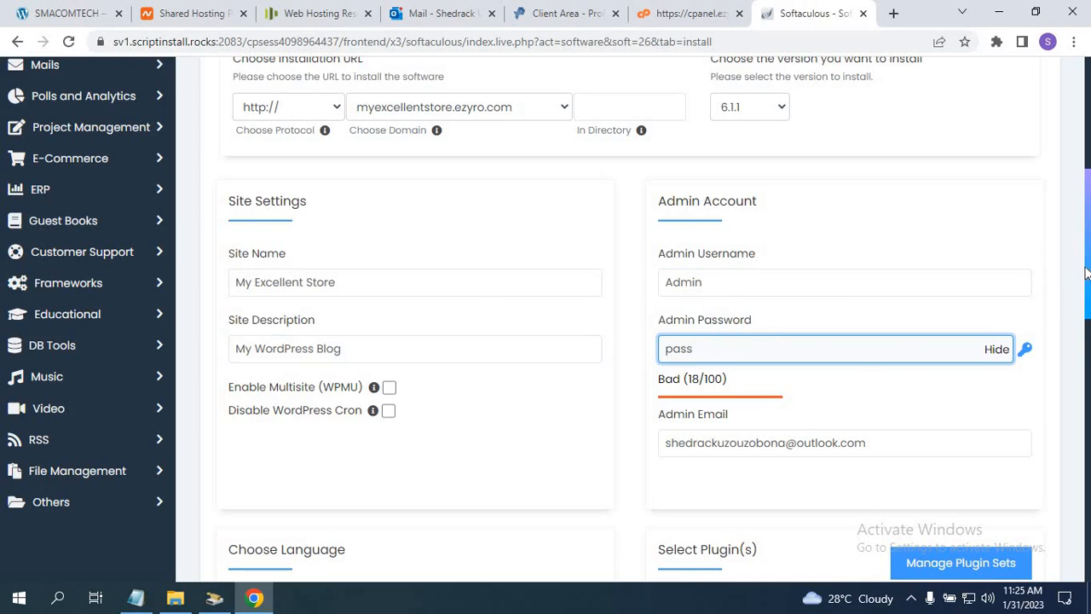
drag(1086, 271, 1087, 319)
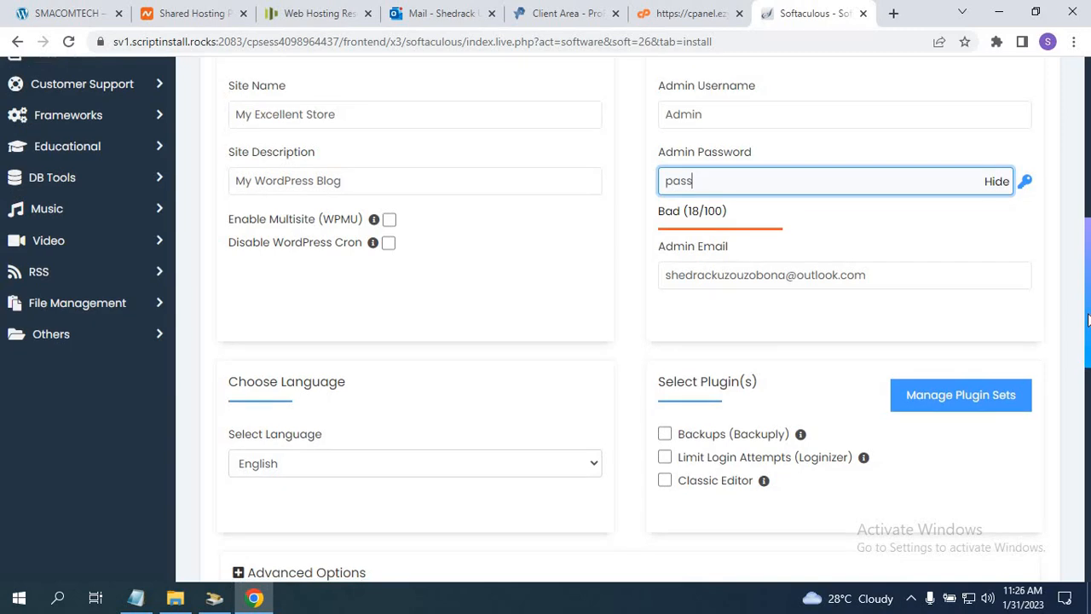
drag(1088, 319, 1078, 410)
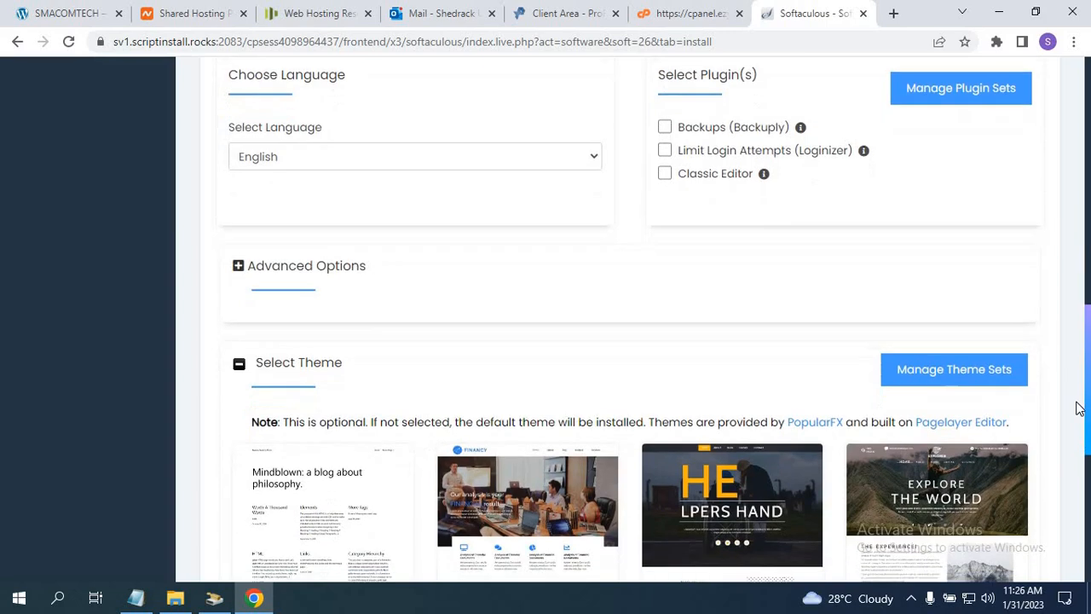
scroll(1062, 356, up, 3)
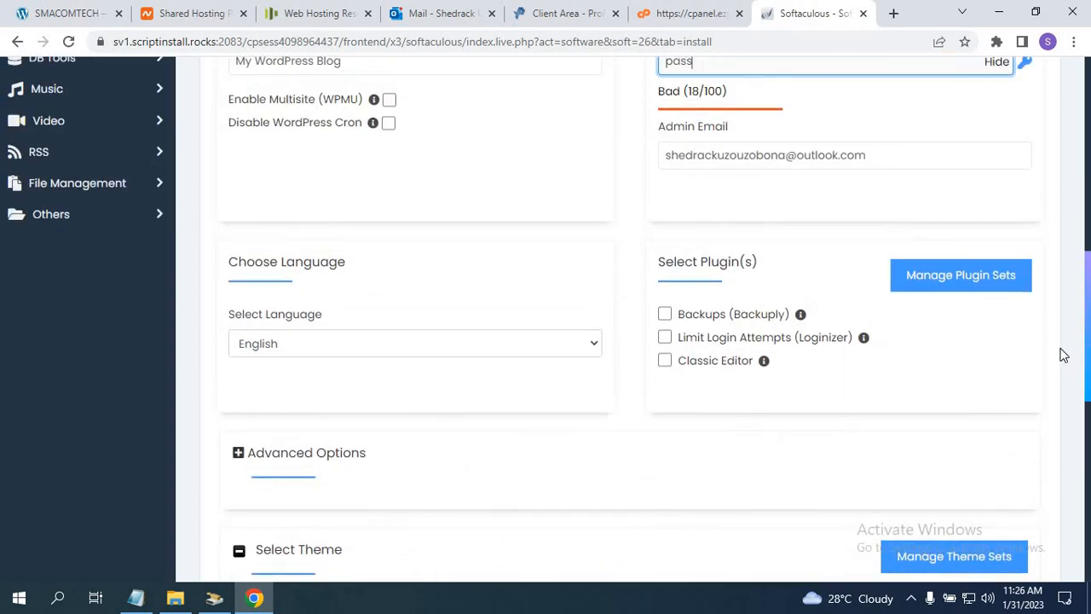
scroll(1062, 398, down, 5)
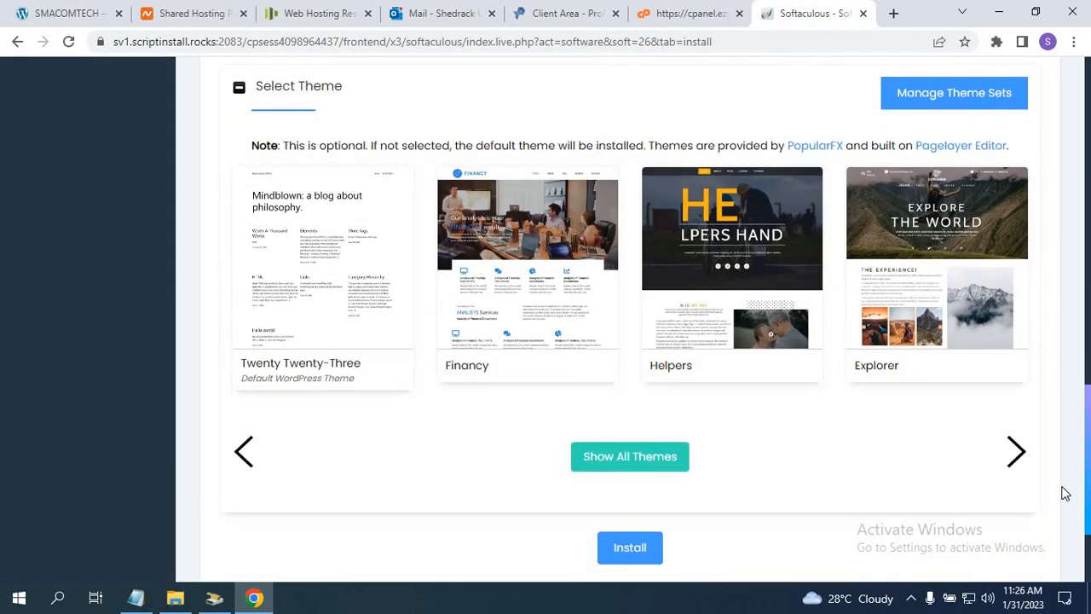
scroll(1063, 499, down, 2)
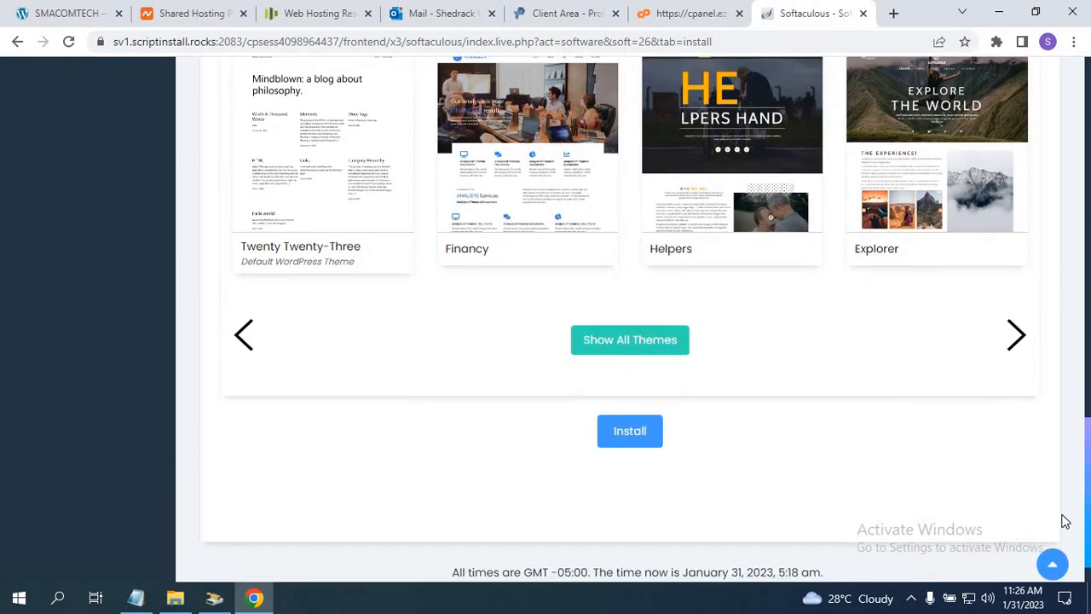
scroll(1040, 414, up, 5)
scroll(1029, 333, up, 4)
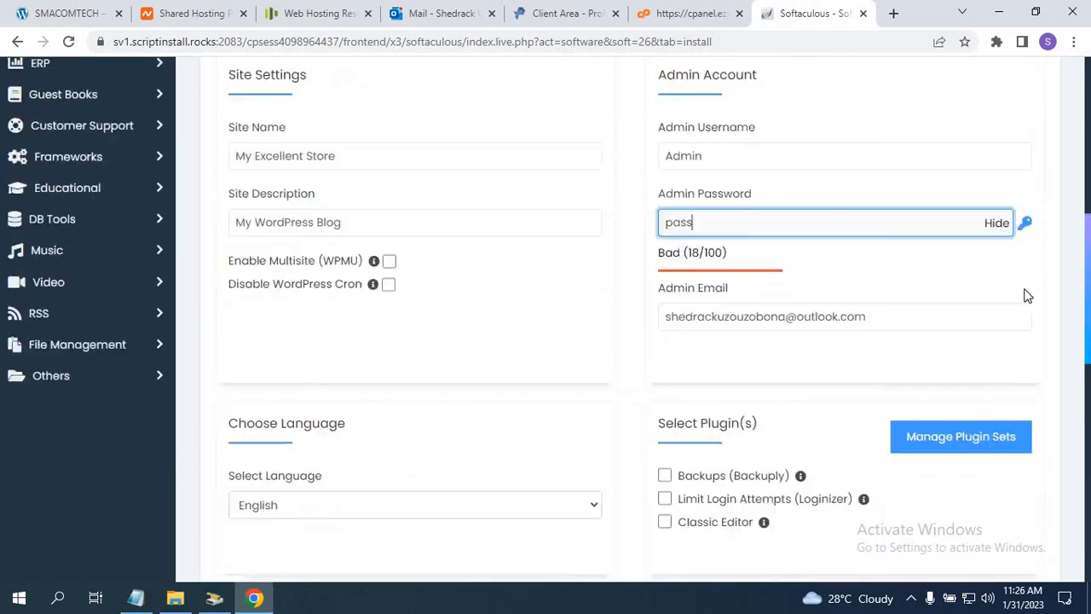
scroll(1006, 199, up, 5)
scroll(1006, 202, down, 1)
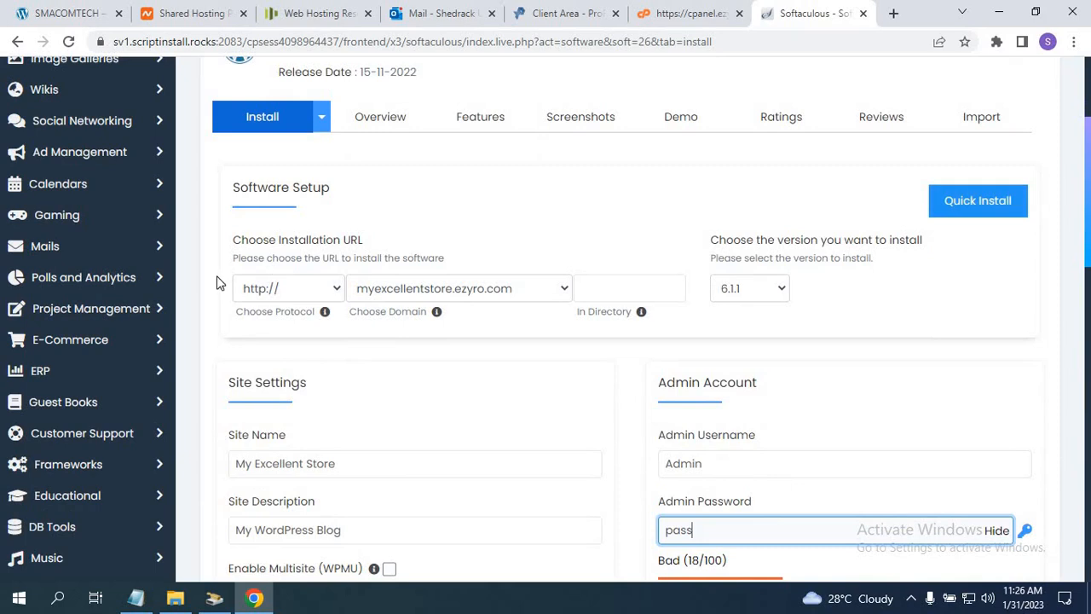
click(333, 290)
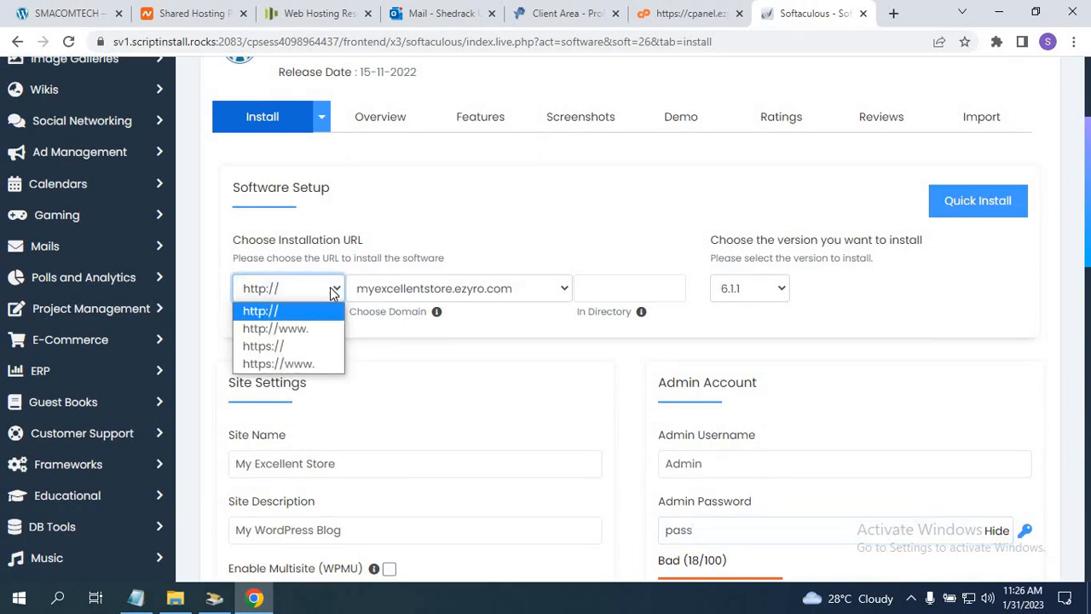
click(332, 290)
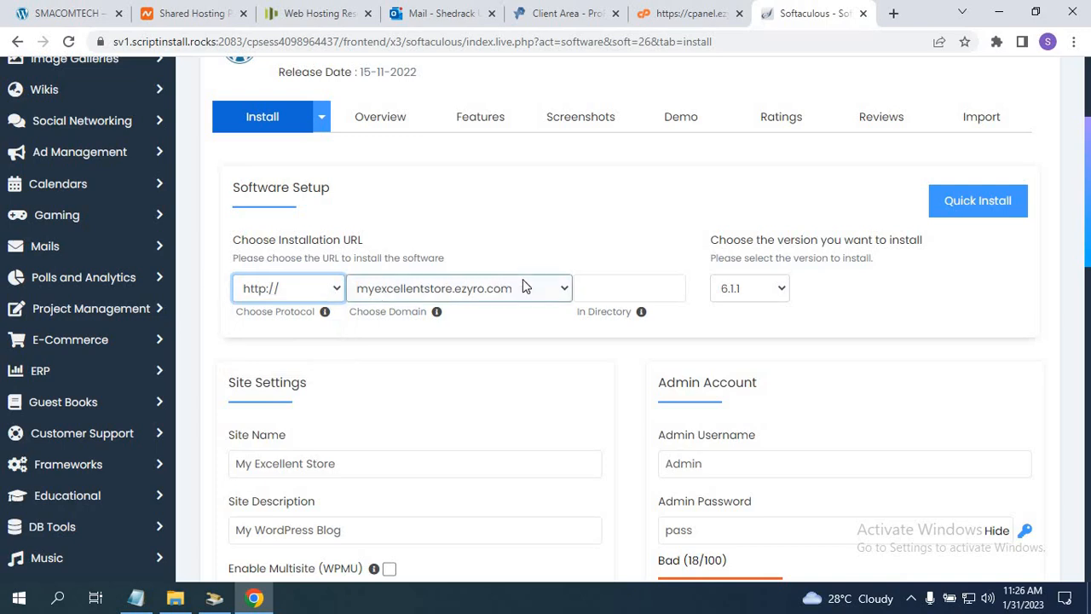
scroll(214, 197, down, 3)
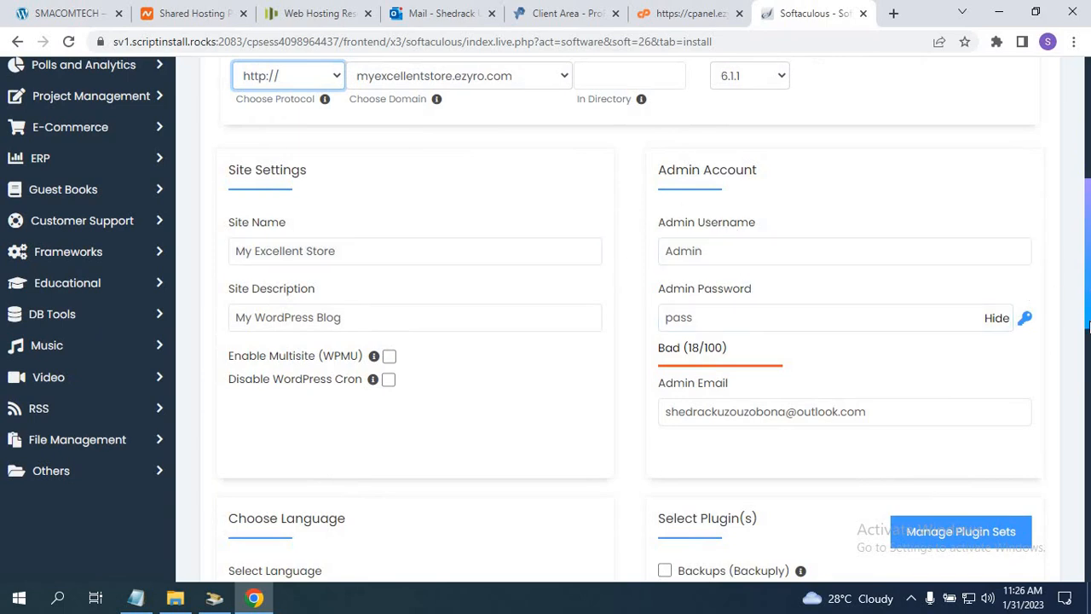
drag(1087, 328, 1089, 528)
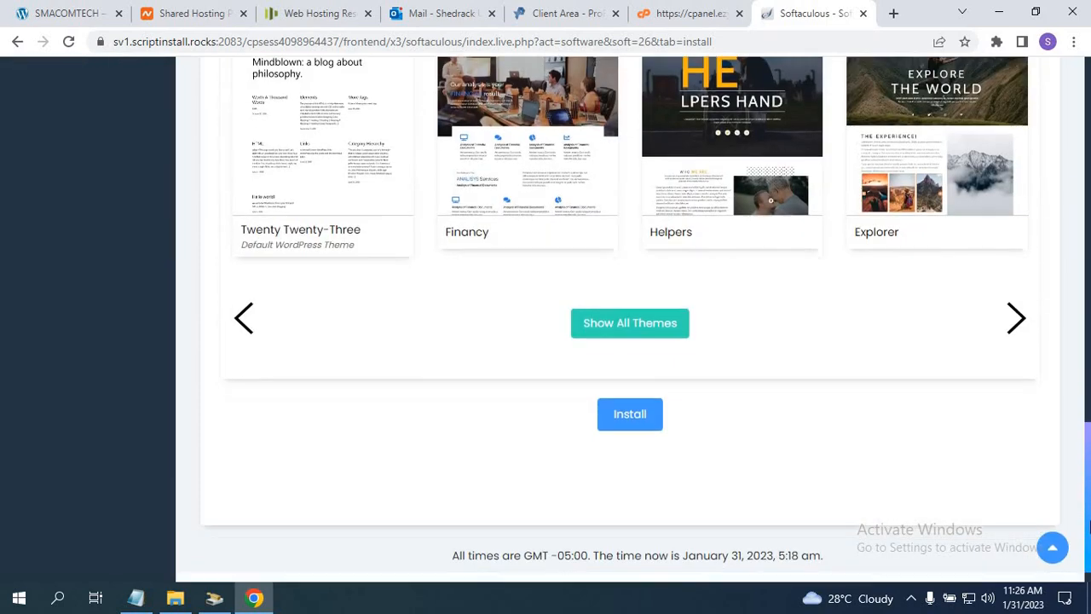
click(628, 415)
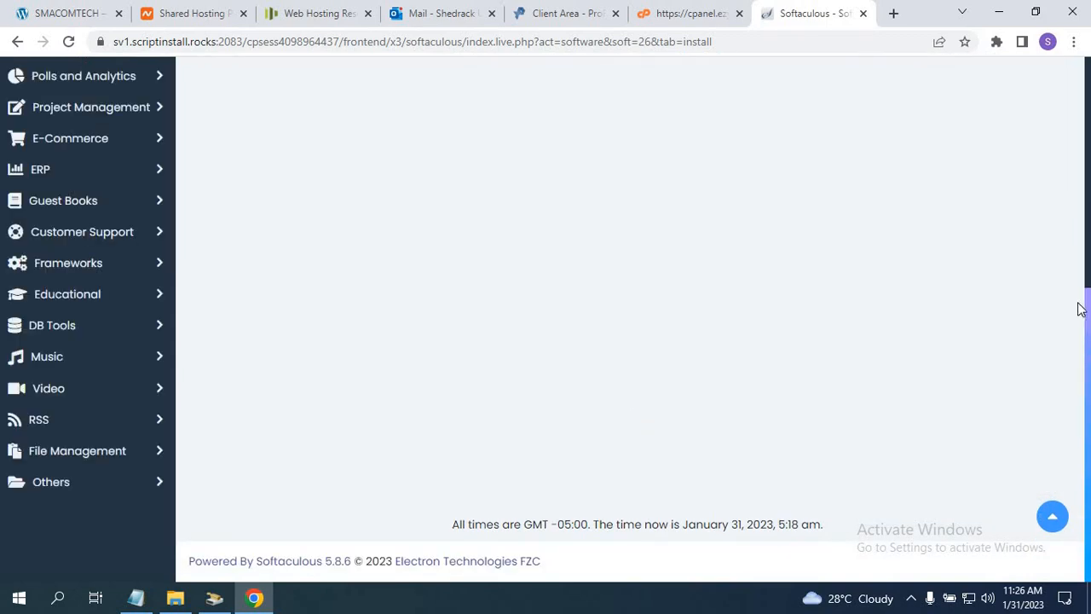
Scroll to the bottom of the form and launch the WordPress installation.
drag(1083, 307, 1075, 150)
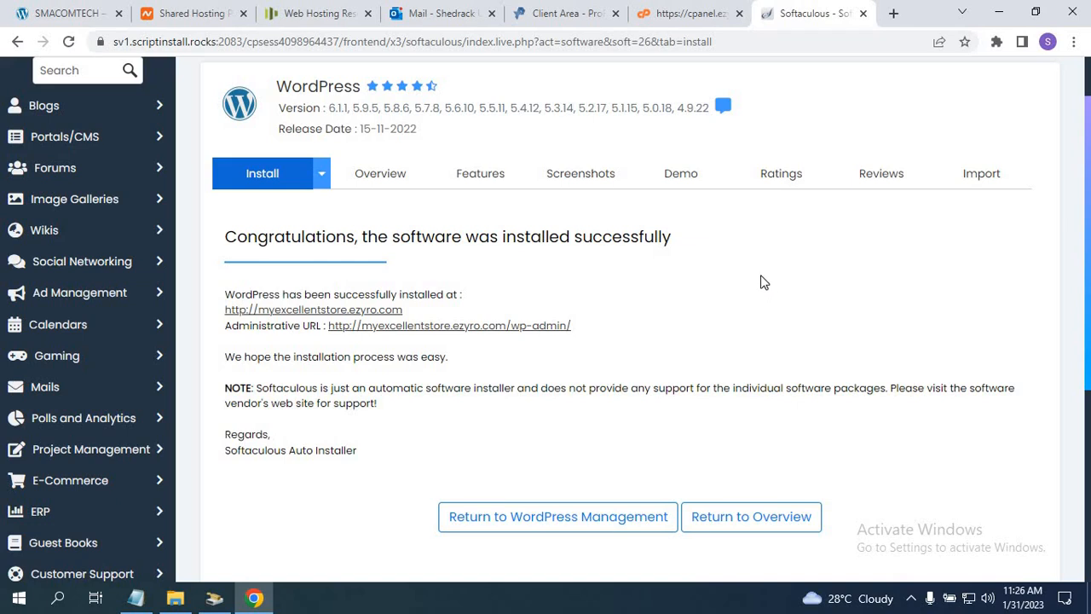
Open myexcellentstore.ezyro.com and its wp-admin URL in new tabs, then go to the admin one.
scroll(1089, 218, down, 1)
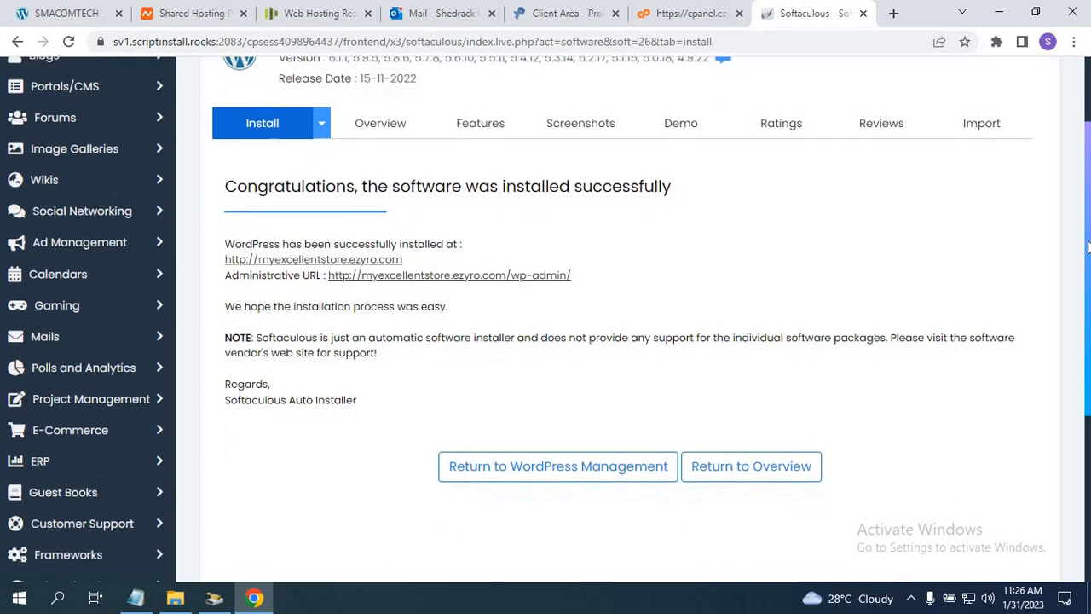
scroll(1084, 216, up, 2)
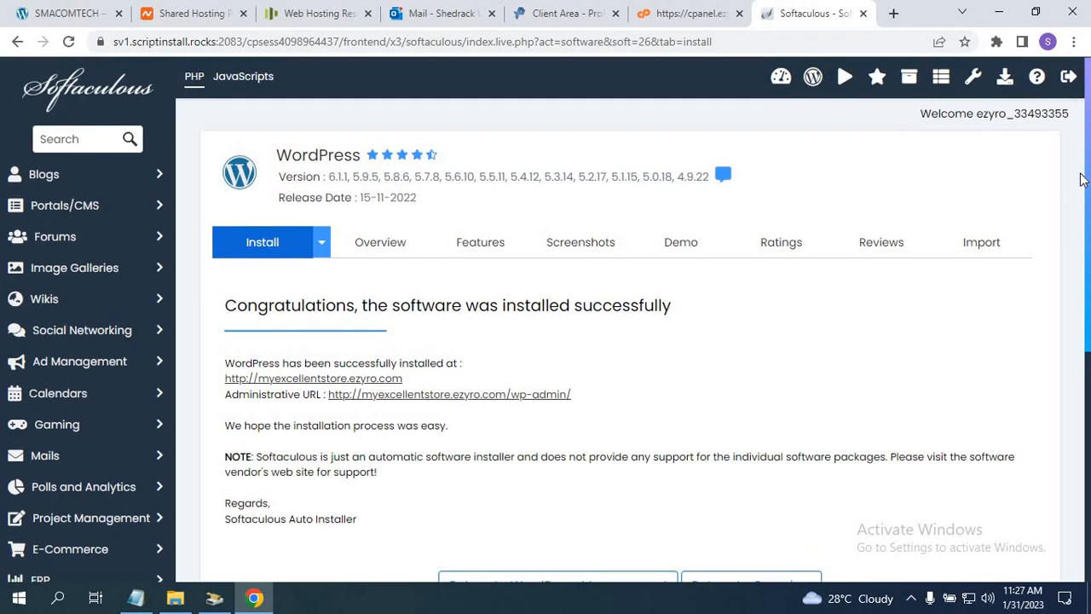
scroll(1081, 201, down, 1)
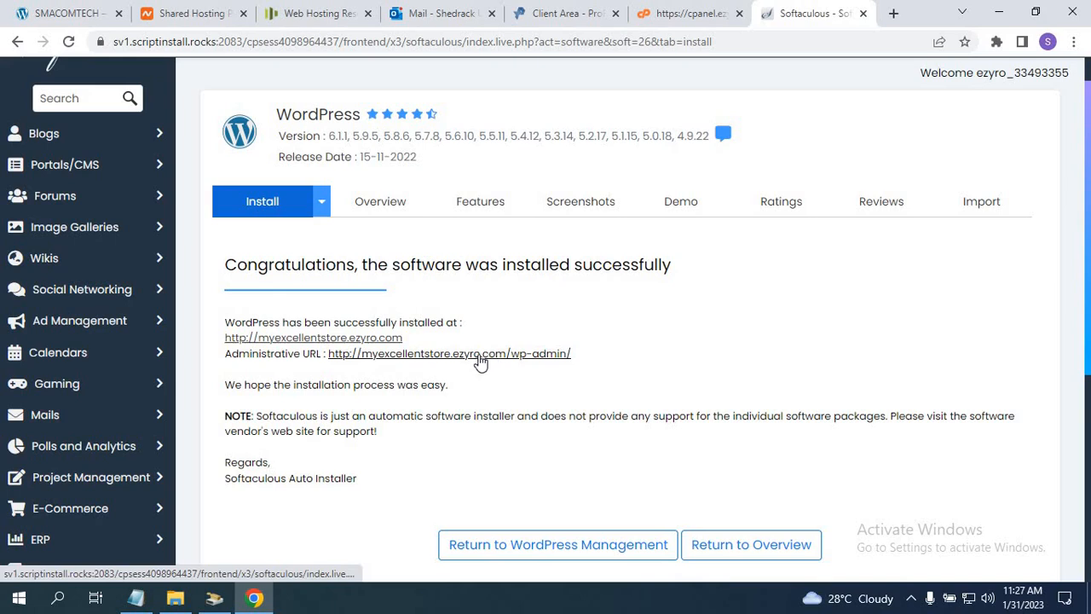
right_click(276, 341)
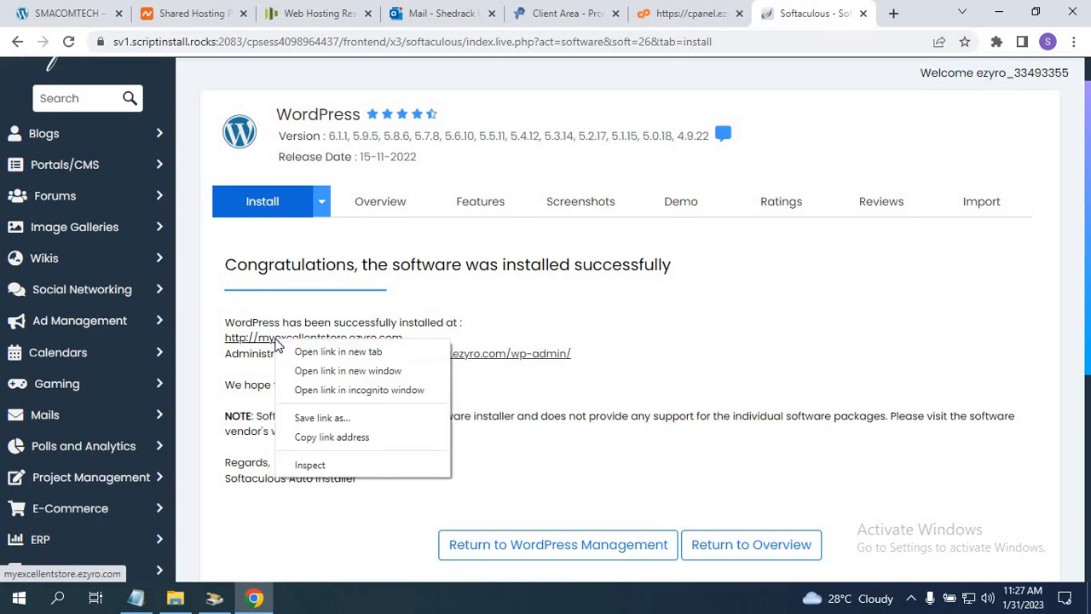
click(300, 357)
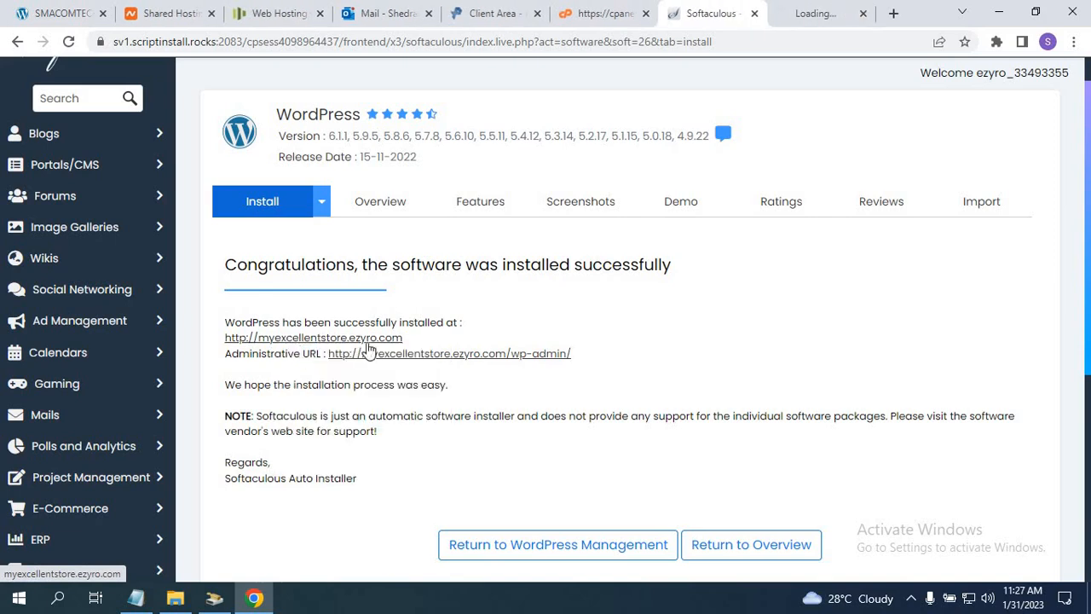
click(457, 358)
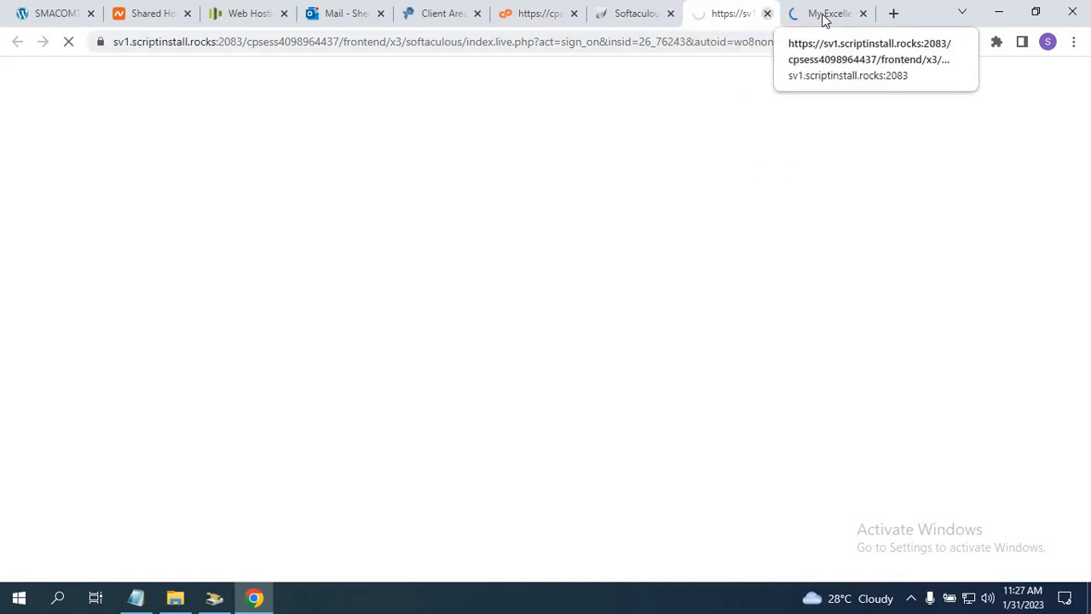
click(722, 20)
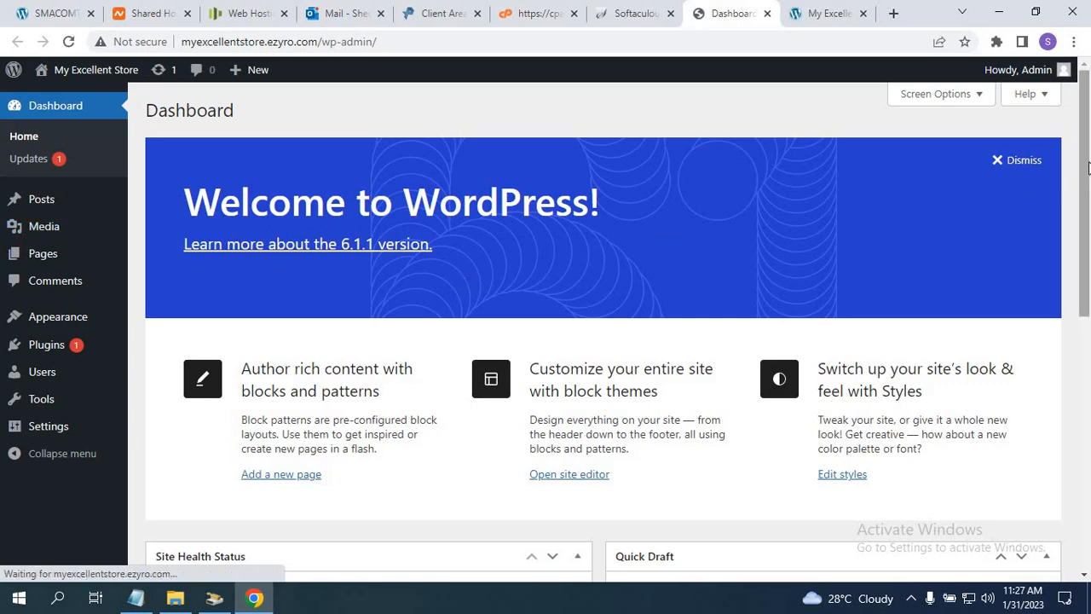
Switch to the My Excellent Store front page and scroll through its default Hello world! content.
scroll(1086, 171, down, 1)
scroll(1086, 170, up, 1)
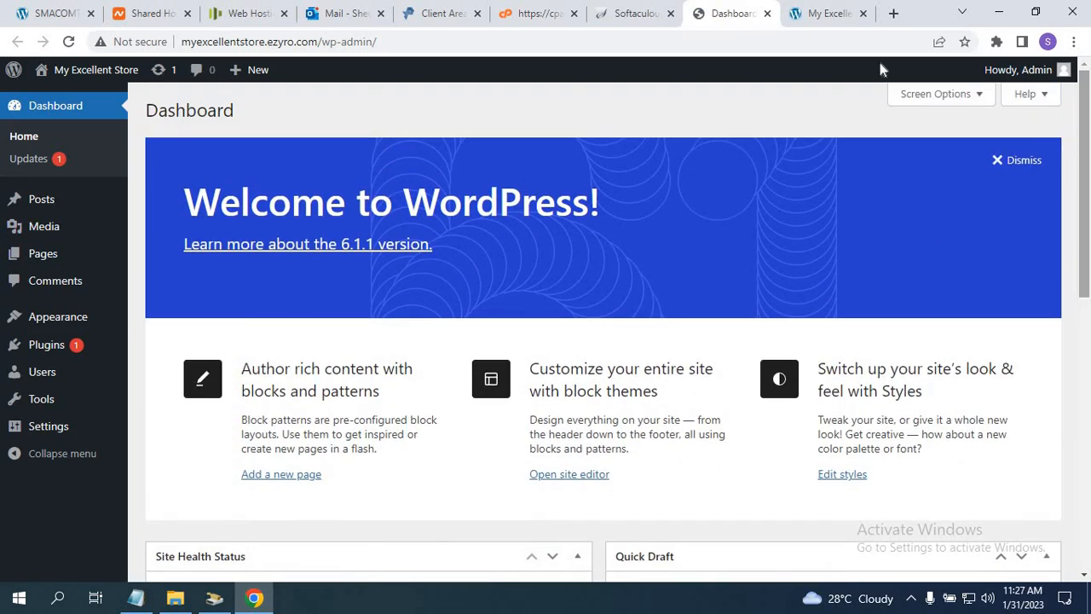
click(809, 15)
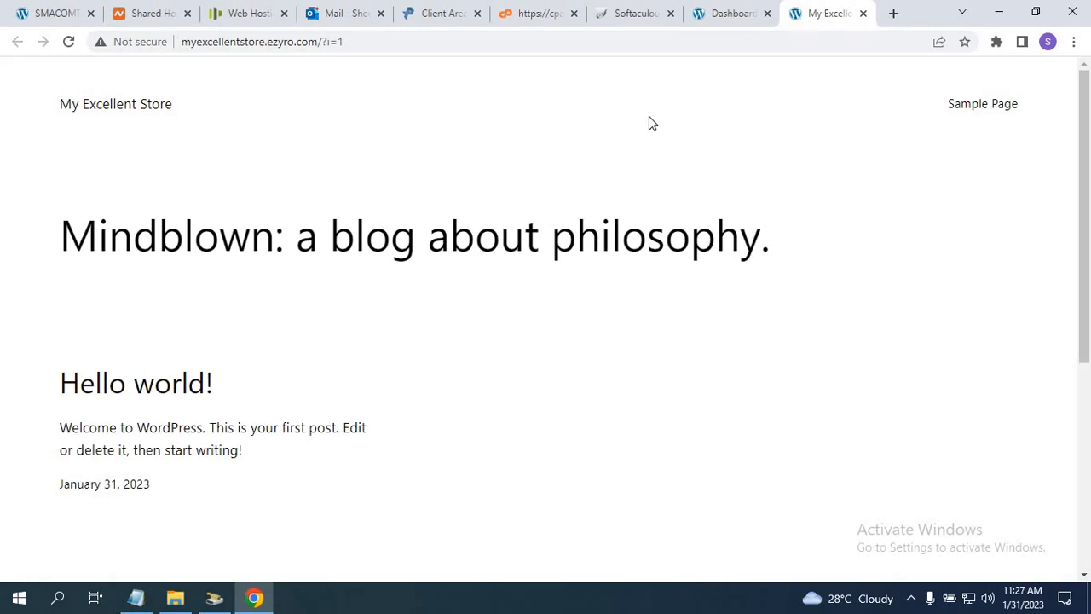
drag(1086, 159, 1086, 443)
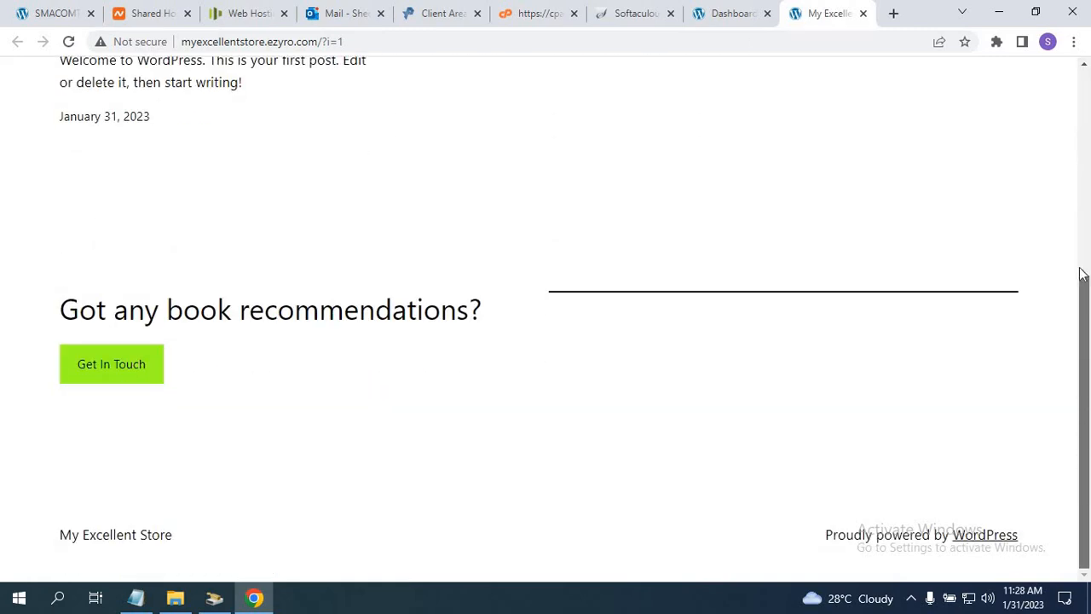
drag(1082, 273, 1071, 126)
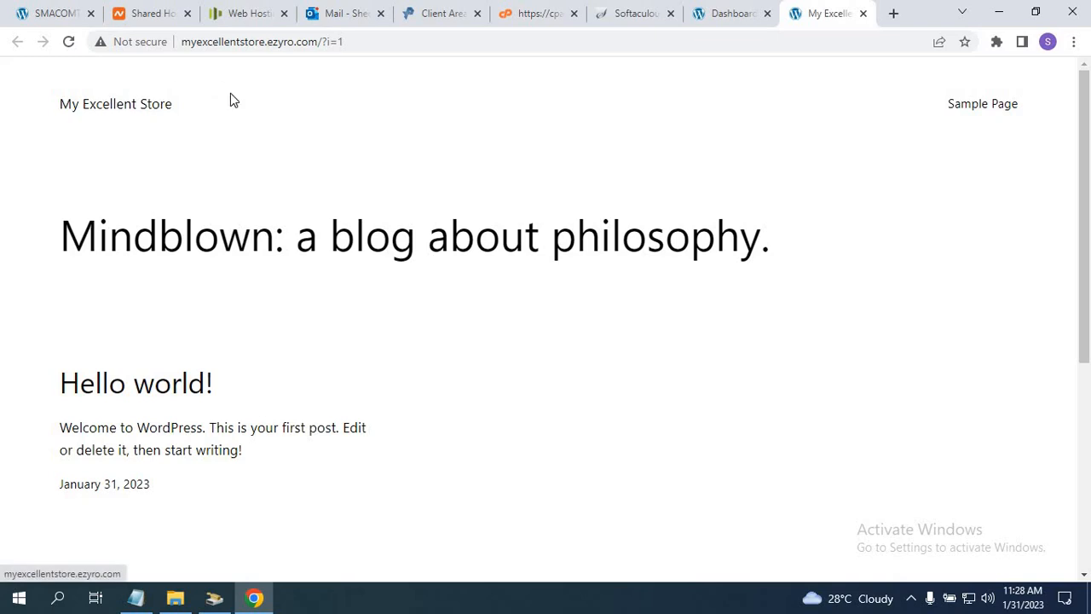
Browse the existing smacomtech.ezyro.com fashion store as an example.
click(40, 17)
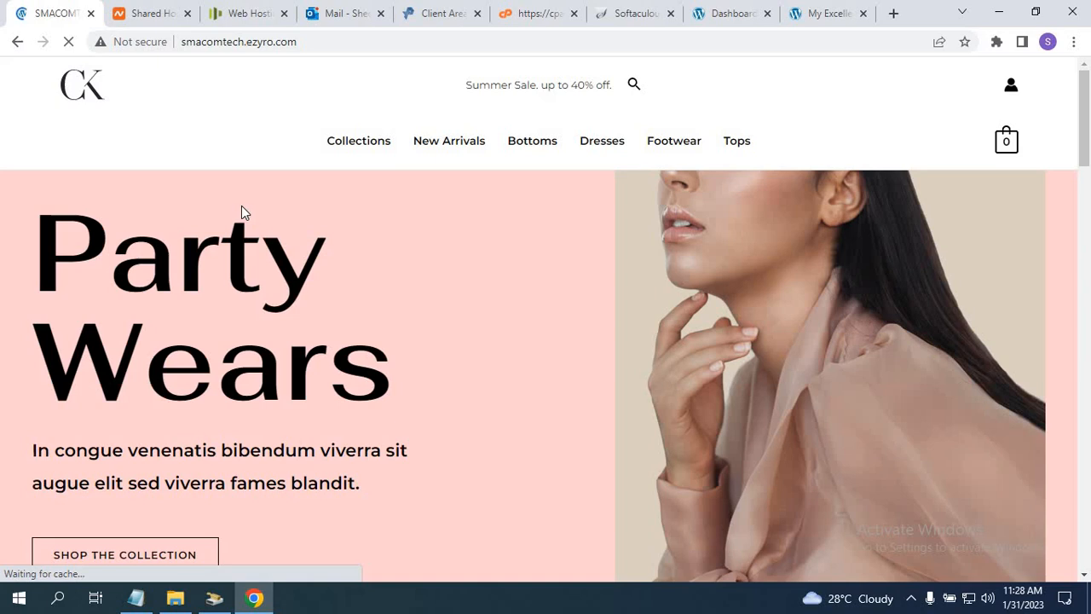
drag(1087, 147, 1049, 332)
scroll(1050, 332, up, 4)
scroll(1048, 136, up, 5)
scroll(1084, 193, down, 2)
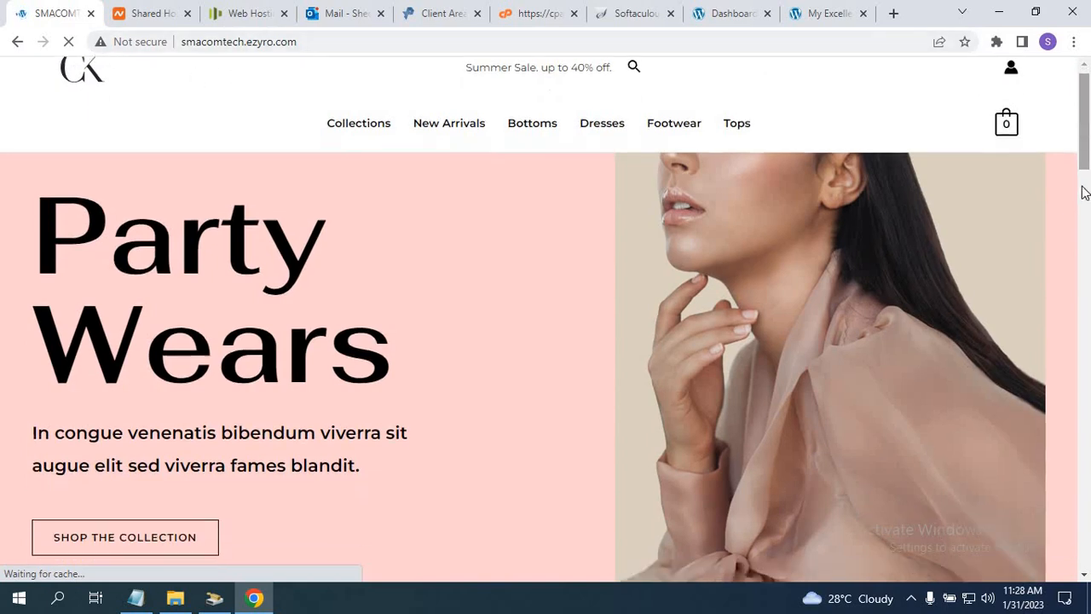
scroll(1084, 193, down, 5)
scroll(1085, 193, up, 5)
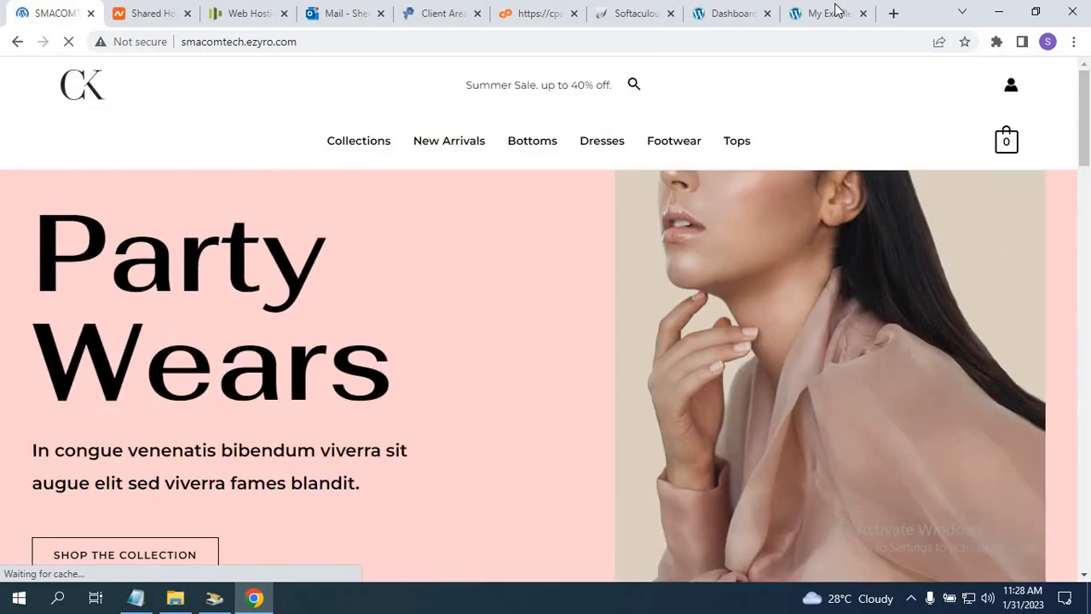
Look over the My Excellent Store front page, then return to its admin Dashboard.
click(819, 15)
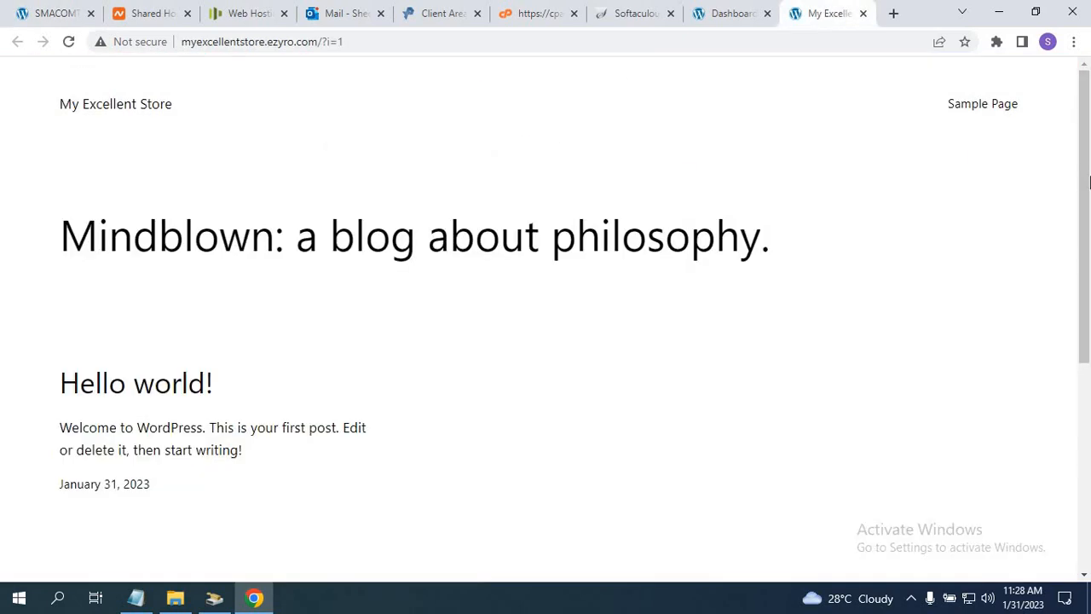
scroll(1084, 182, down, 5)
scroll(1068, 254, up, 3)
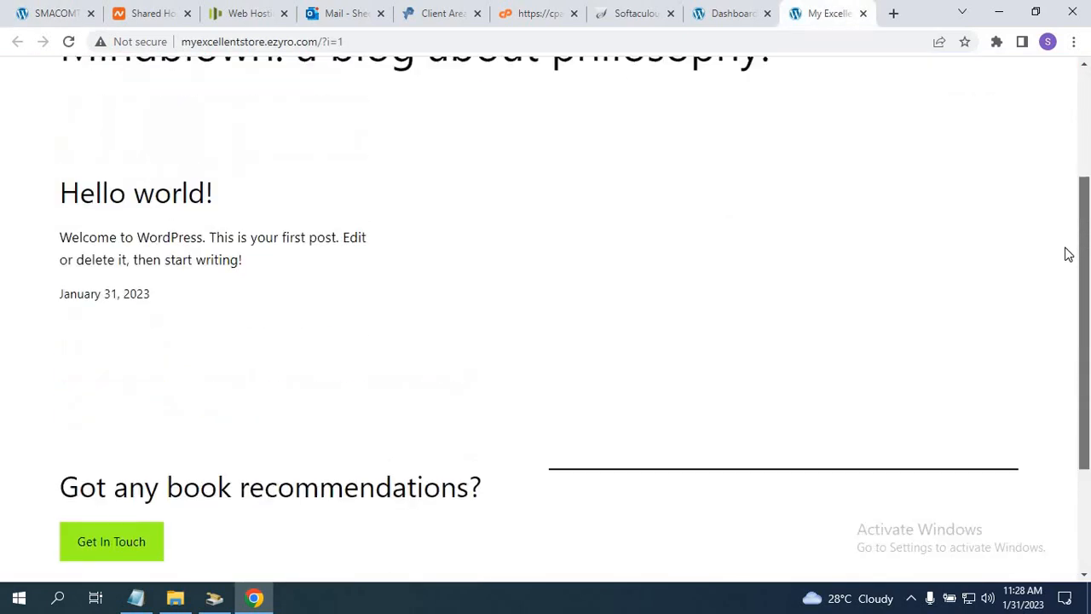
scroll(1068, 254, up, 3)
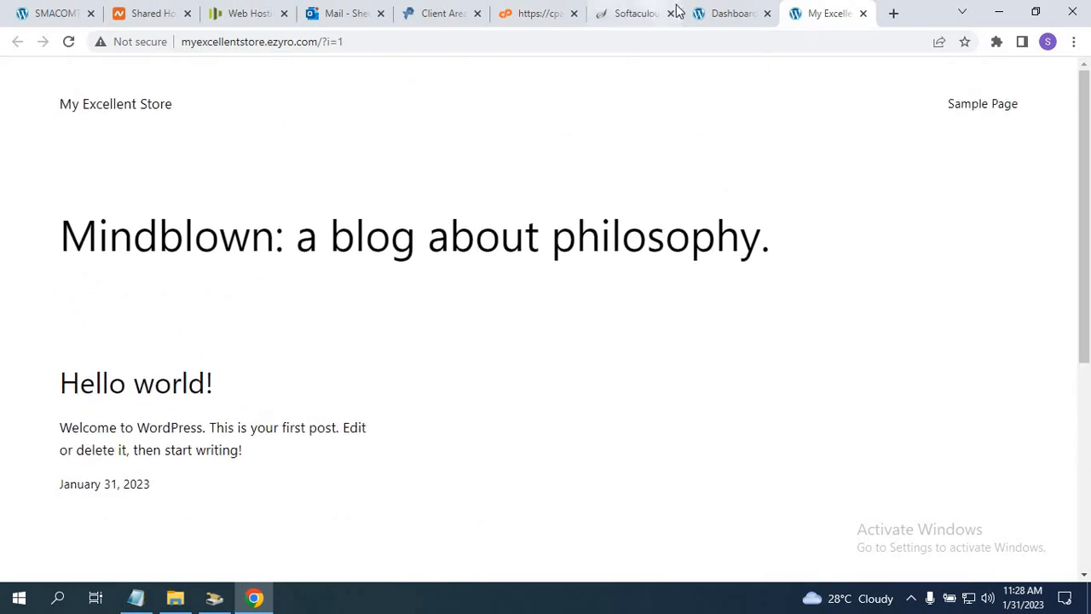
click(716, 18)
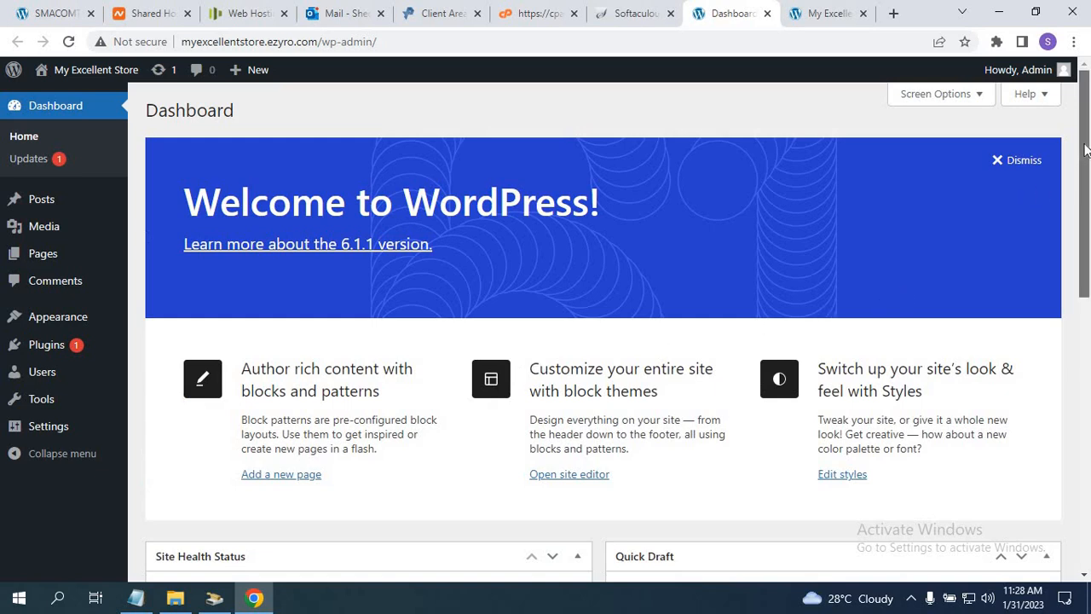
Go to Appearance > Themes and choose Add New to browse the theme library.
mouse_move(24, 328)
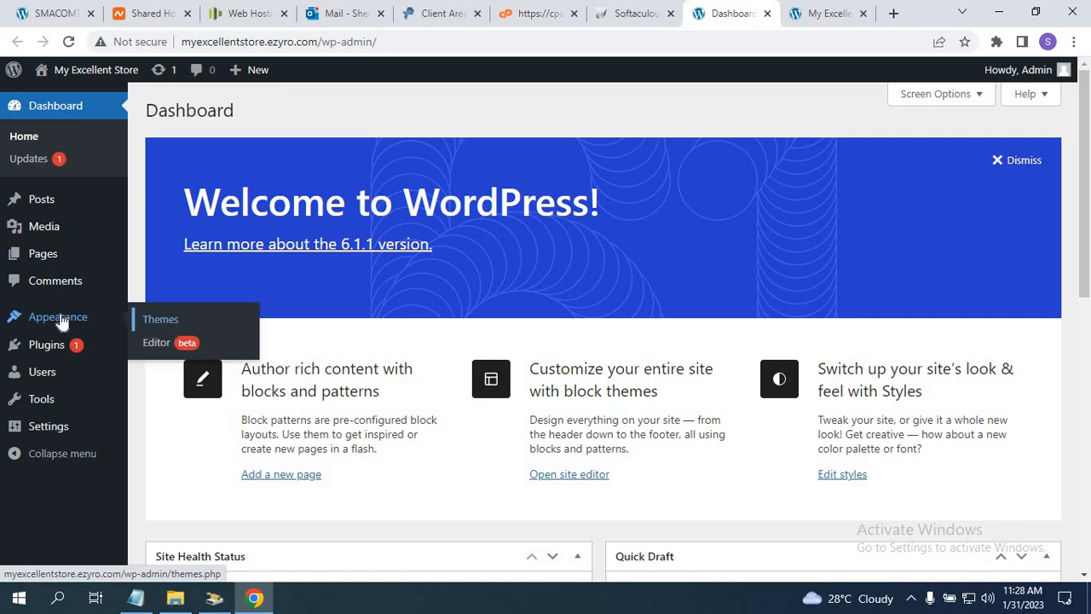
click(157, 323)
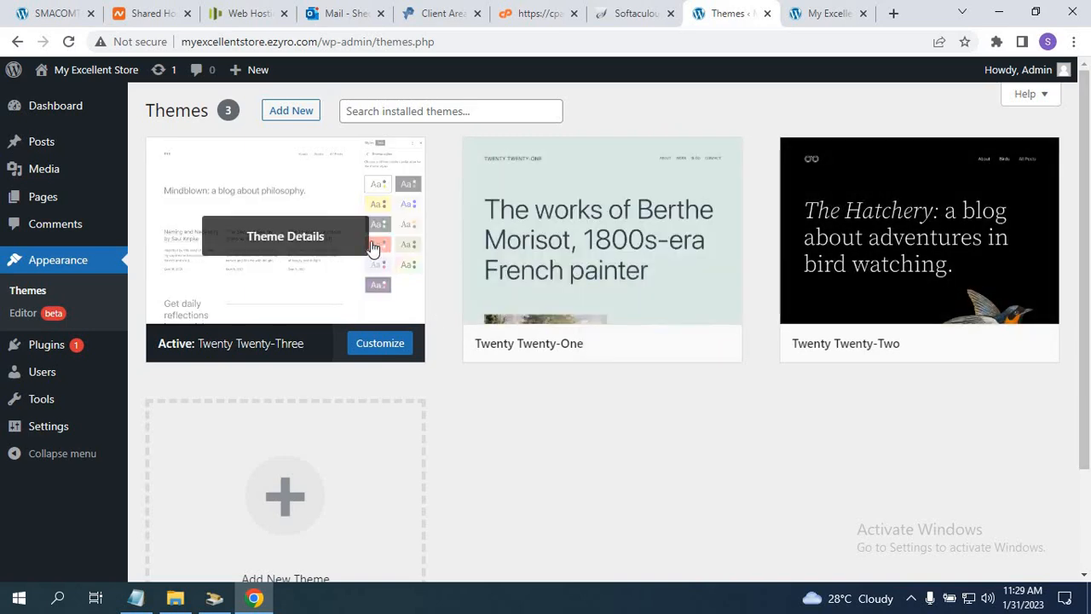
click(281, 114)
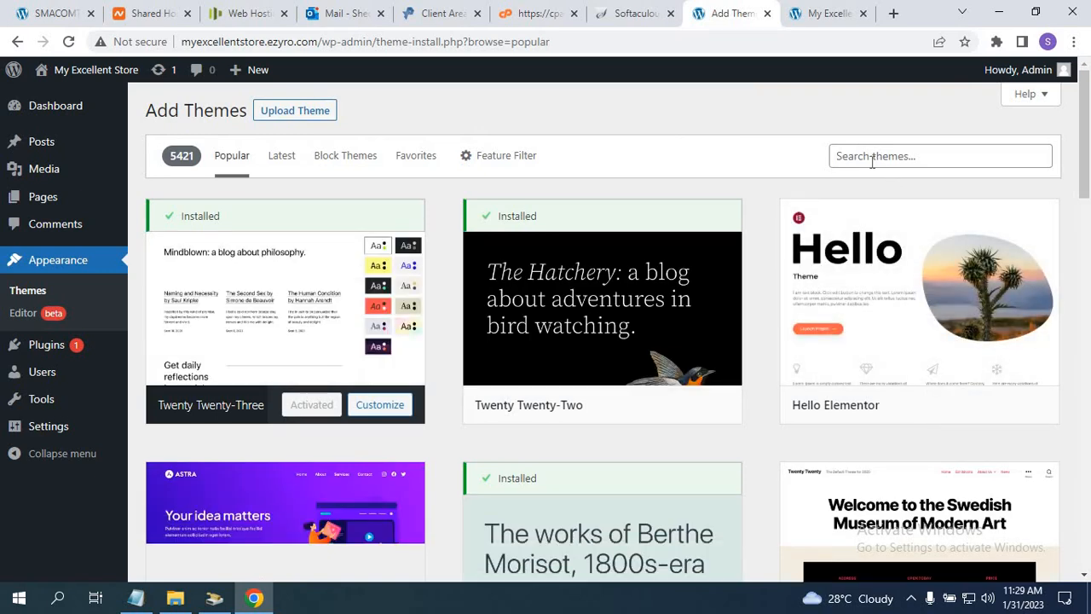
Copy 'Astra' from the course notes and search the theme library for it.
click(138, 599)
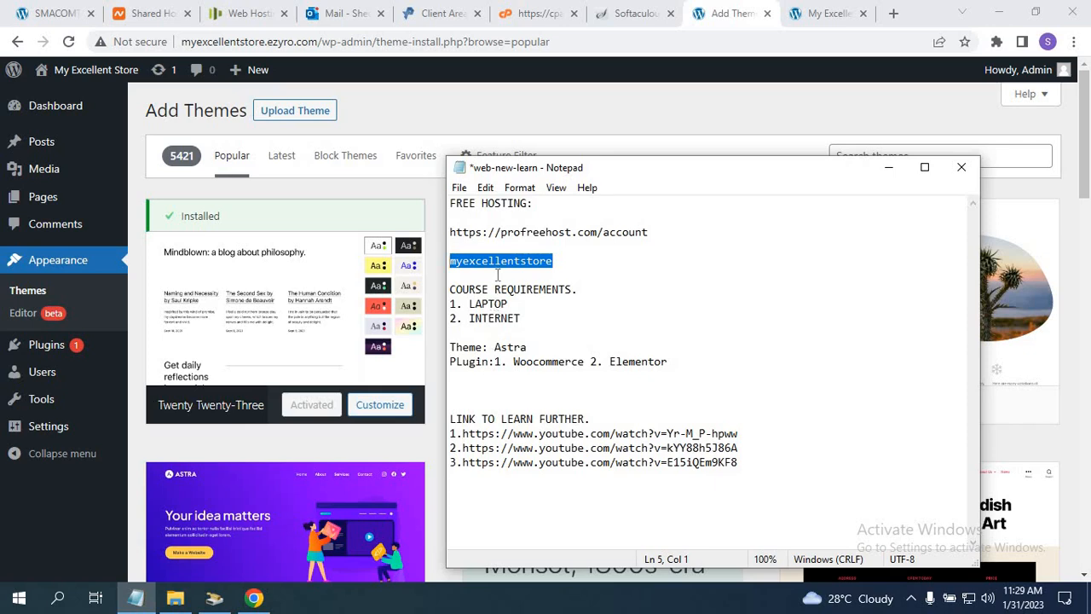
double_click(497, 348)
key(ctrl+c)
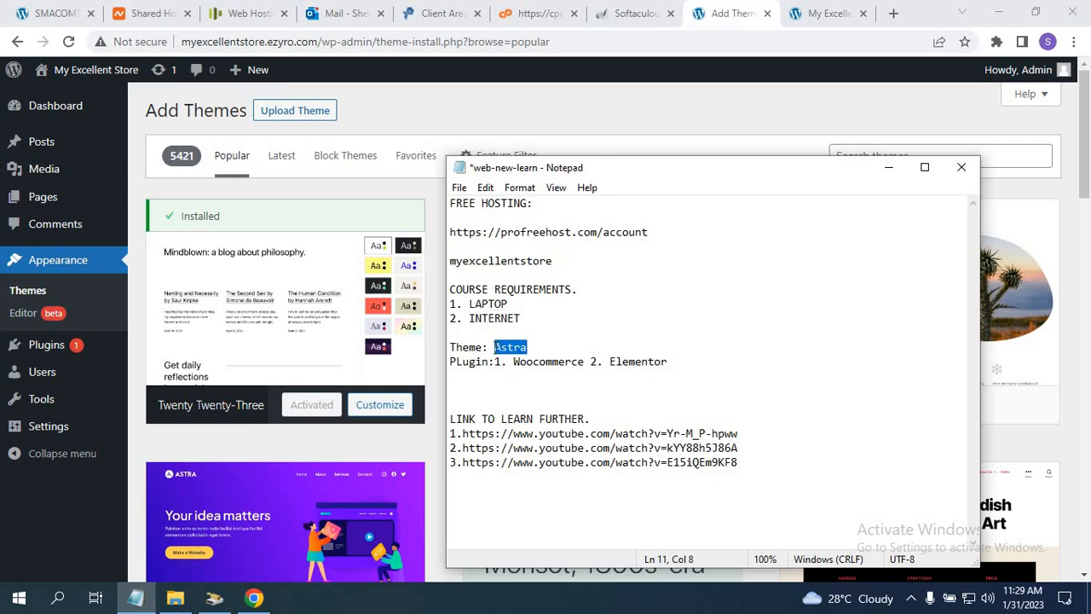
click(1023, 152)
key(ctrl+v)
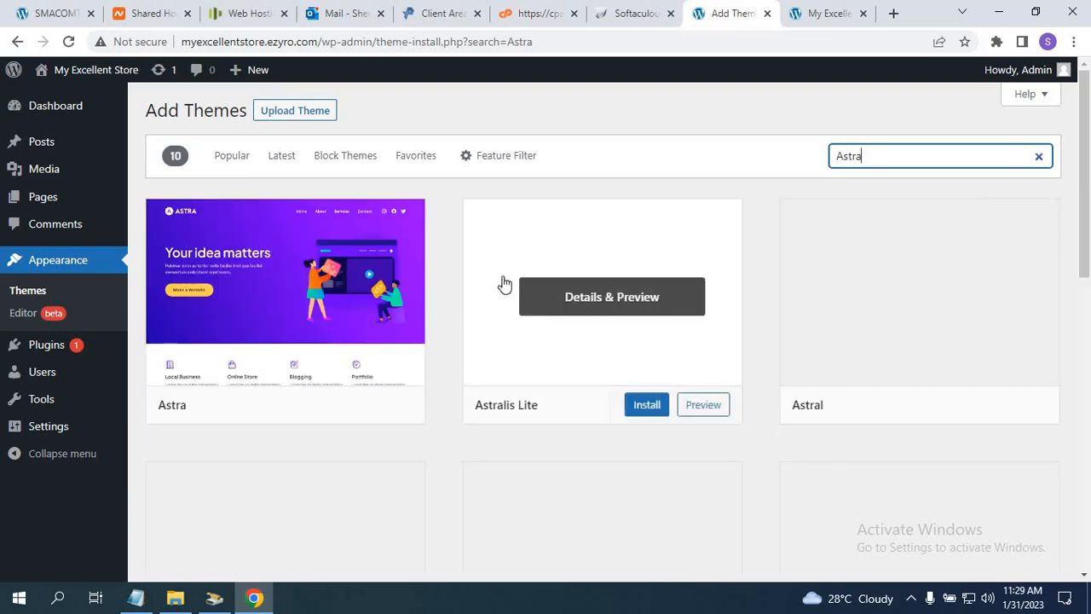
Install the Astra theme from the search results.
mouse_move(288, 310)
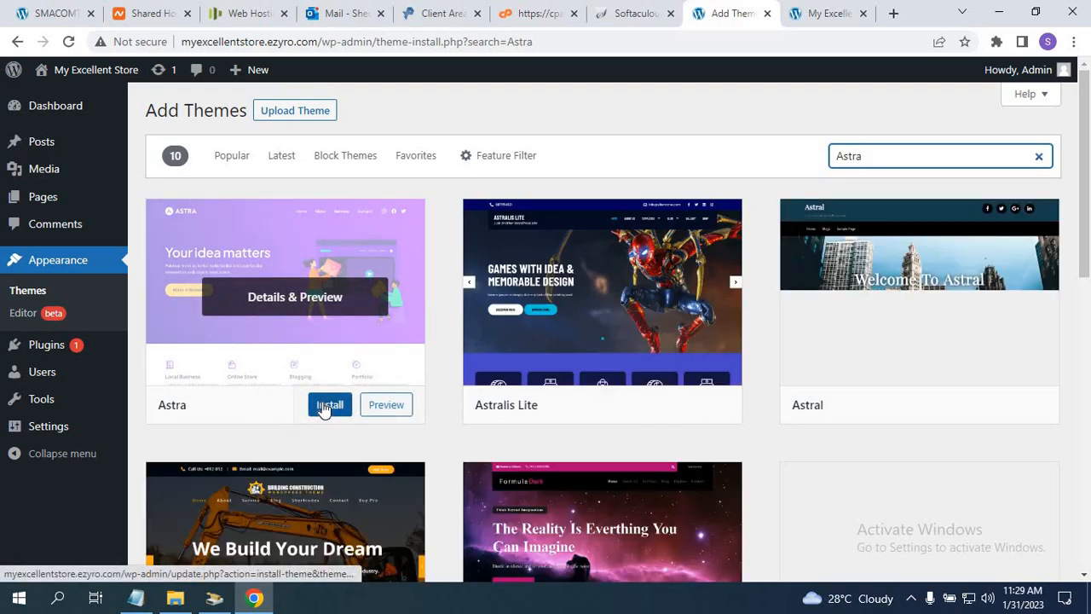
click(329, 405)
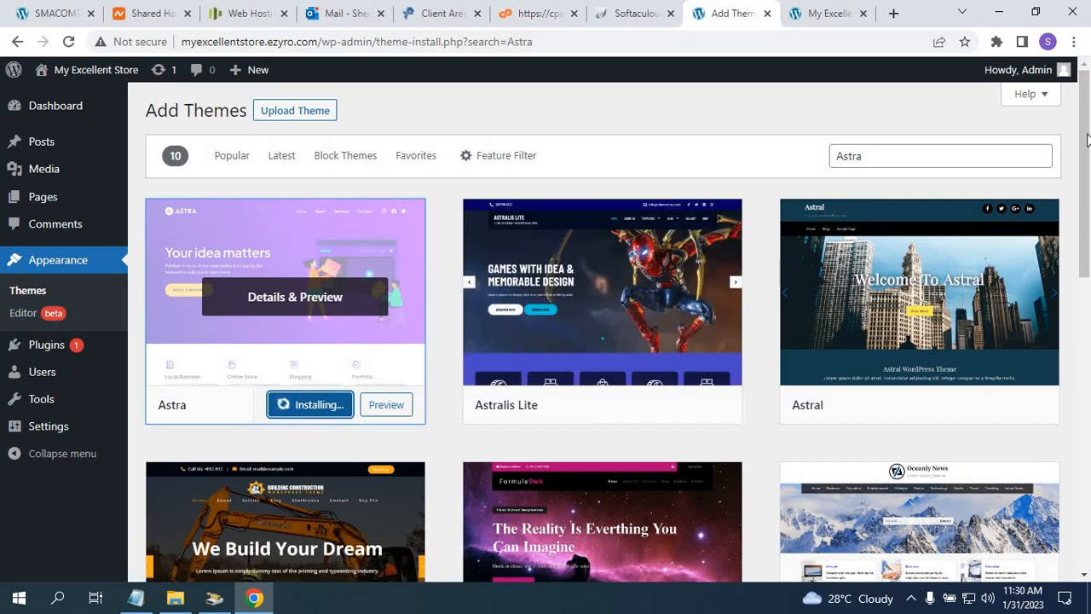
mouse_move(1088, 139)
mouse_down()
mouse_move(1088, 163)
mouse_move(1089, 144)
mouse_up()
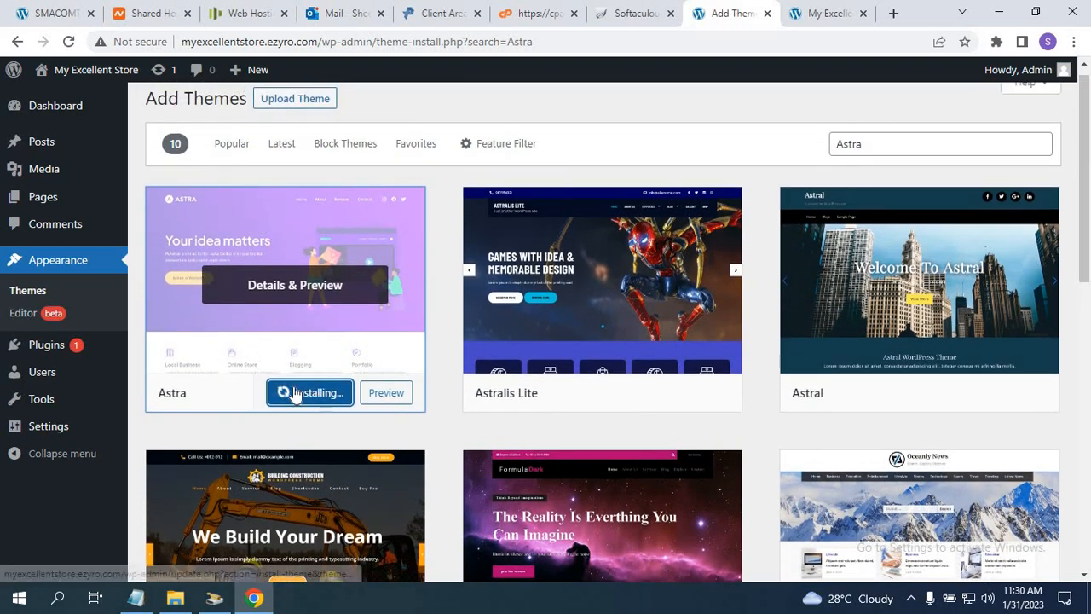
mouse_move(100, 398)
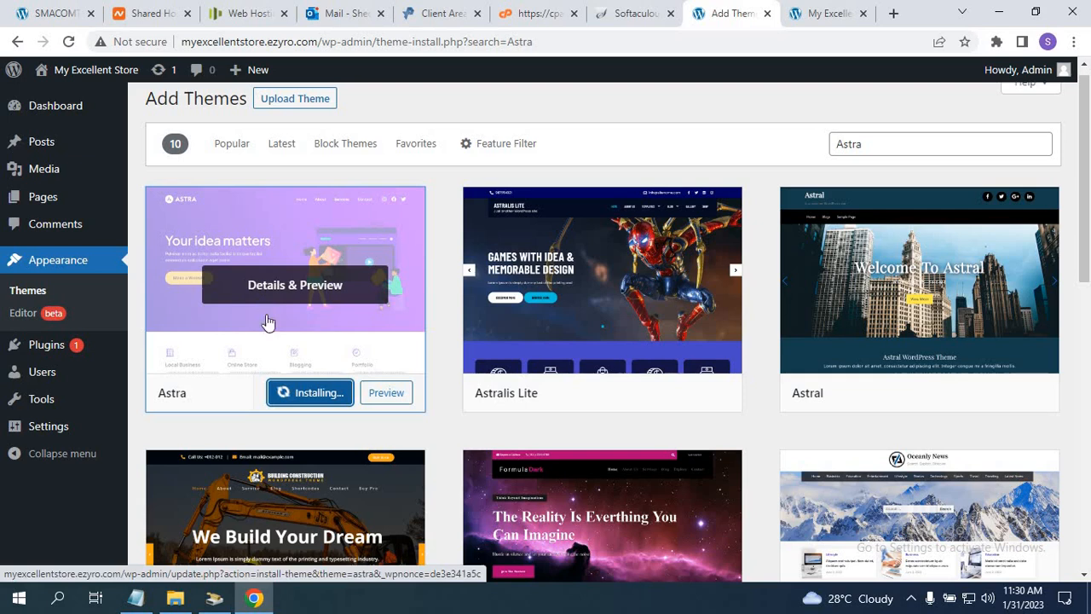
click(252, 600)
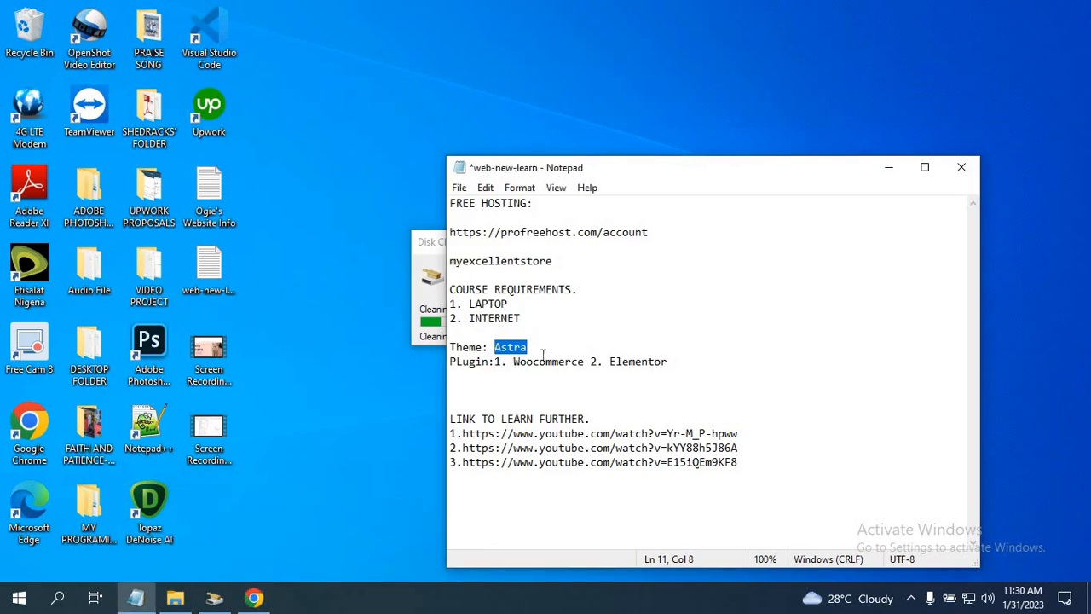
Append '. 3.Astra site' after Elementor in the notes and save the web-new-learn file.
click(692, 361)
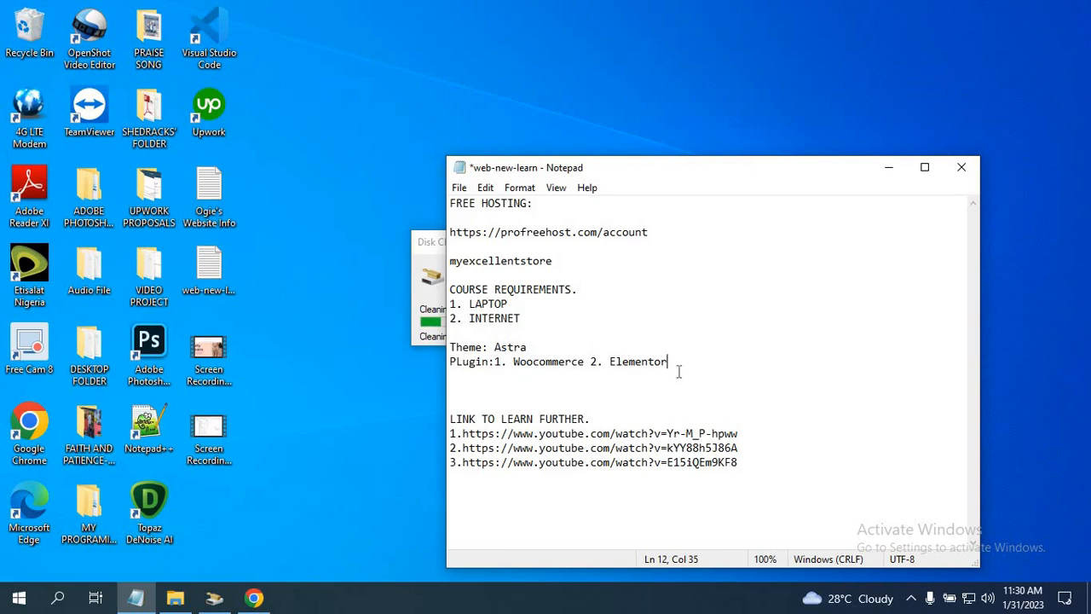
text(. 3.Astra sites)
drag(592, 170, 520, 173)
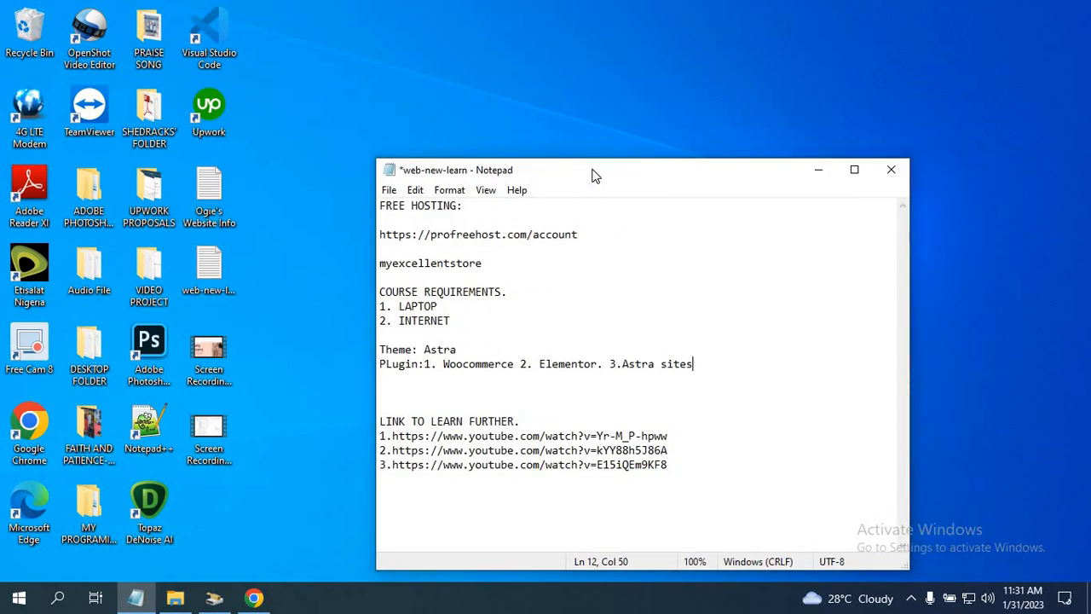
click(388, 192)
click(410, 261)
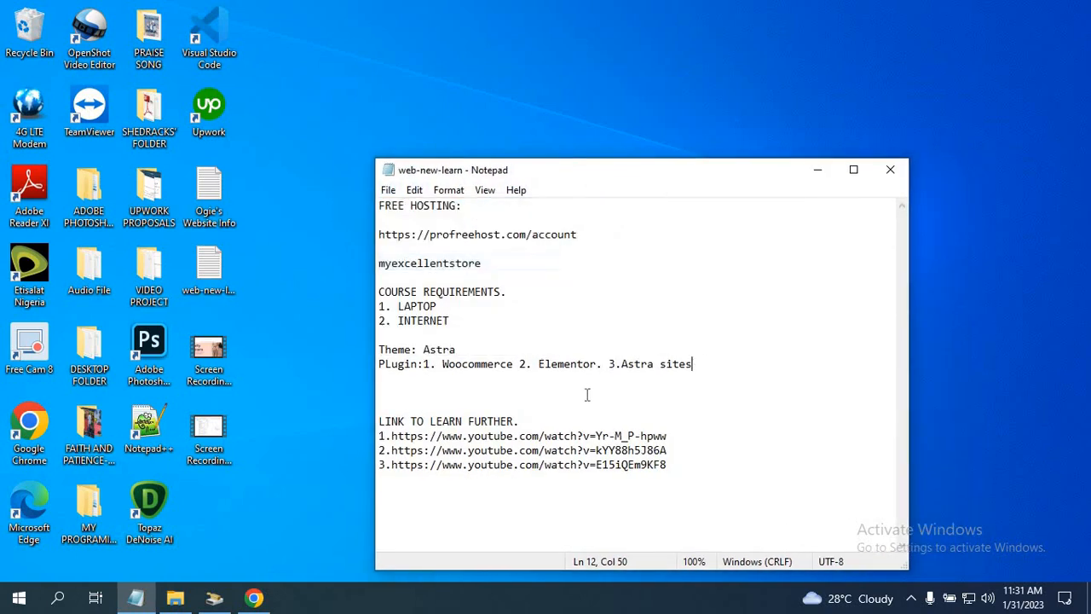
click(254, 598)
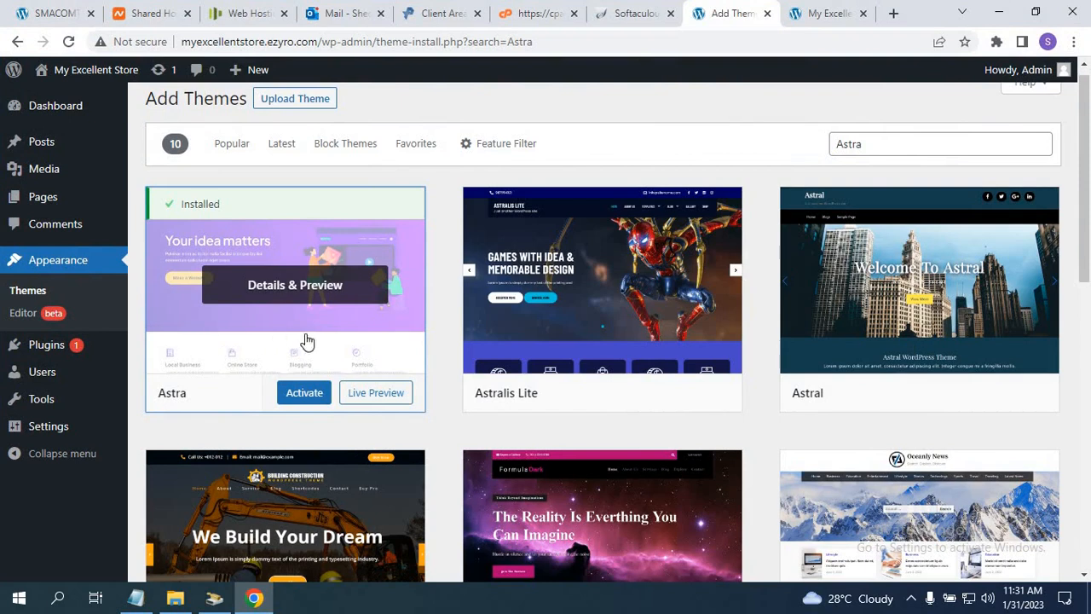
Activate the installed Astra theme and look over the Themes page.
click(298, 393)
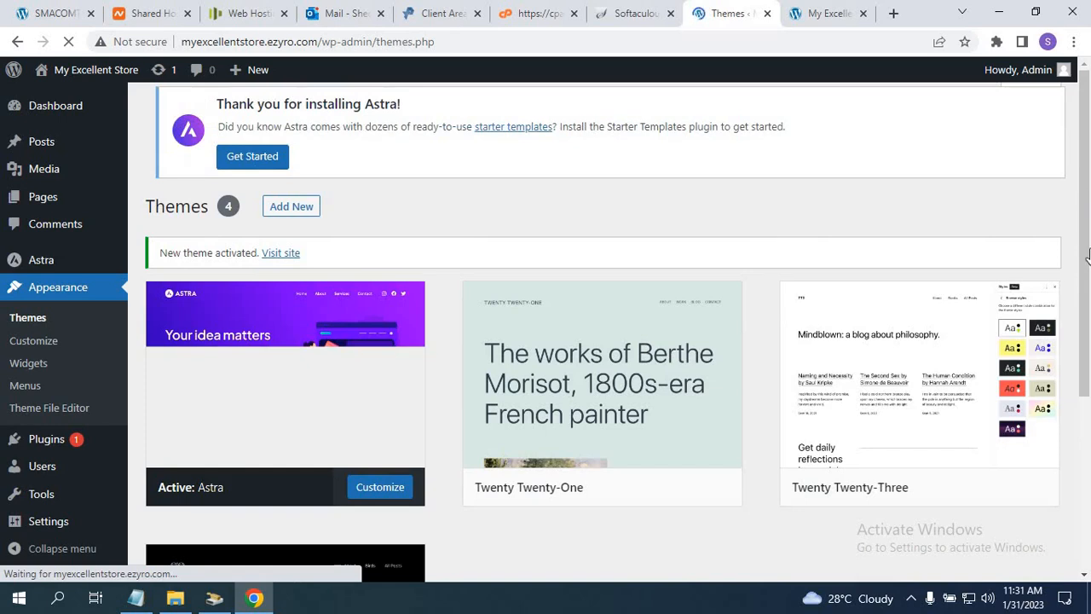
drag(1087, 213, 1088, 296)
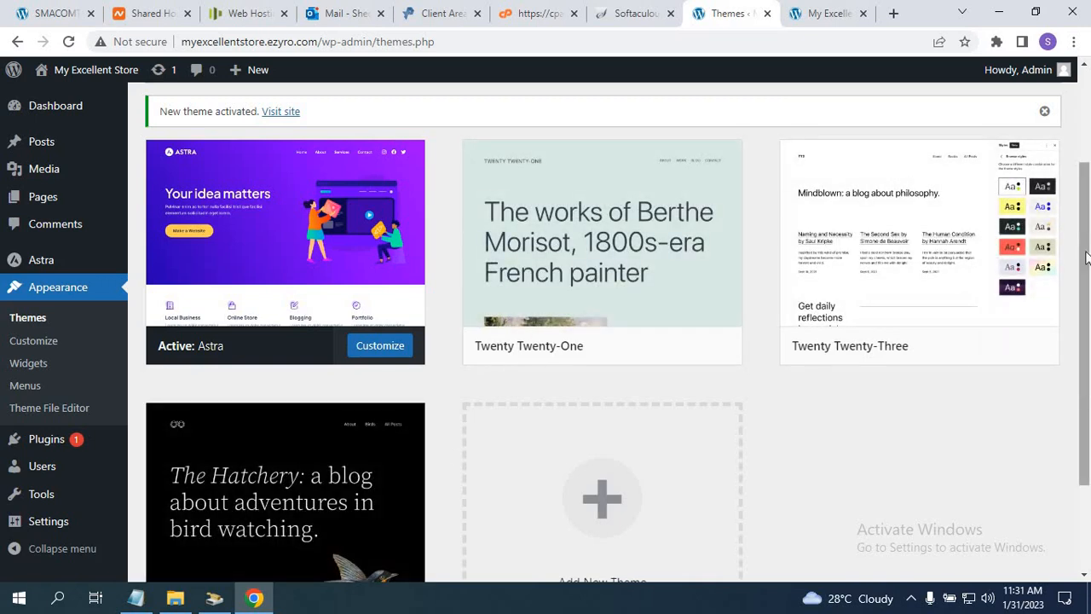
drag(1089, 371, 1088, 377)
scroll(1090, 378, down, 2)
scroll(1088, 292, up, 1)
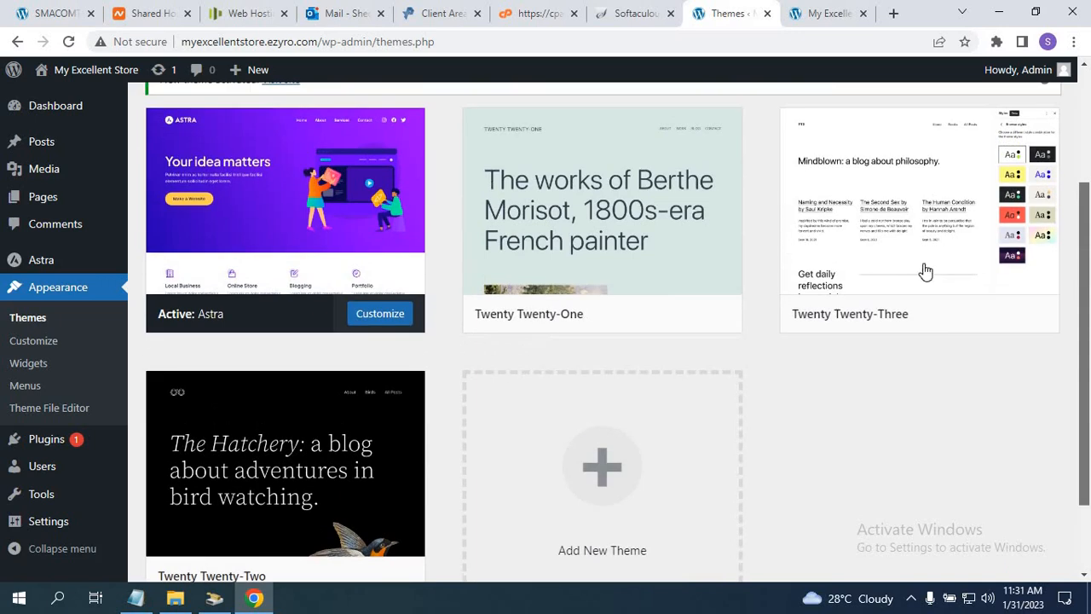
Delete the Twenty Twenty-One theme.
click(638, 263)
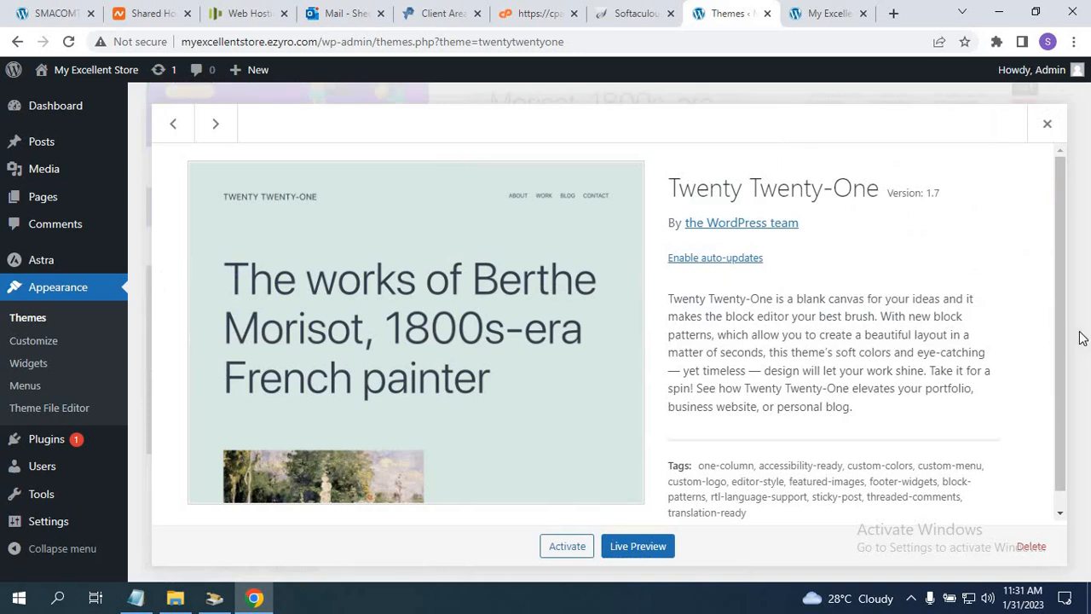
scroll(1062, 343, down, 1)
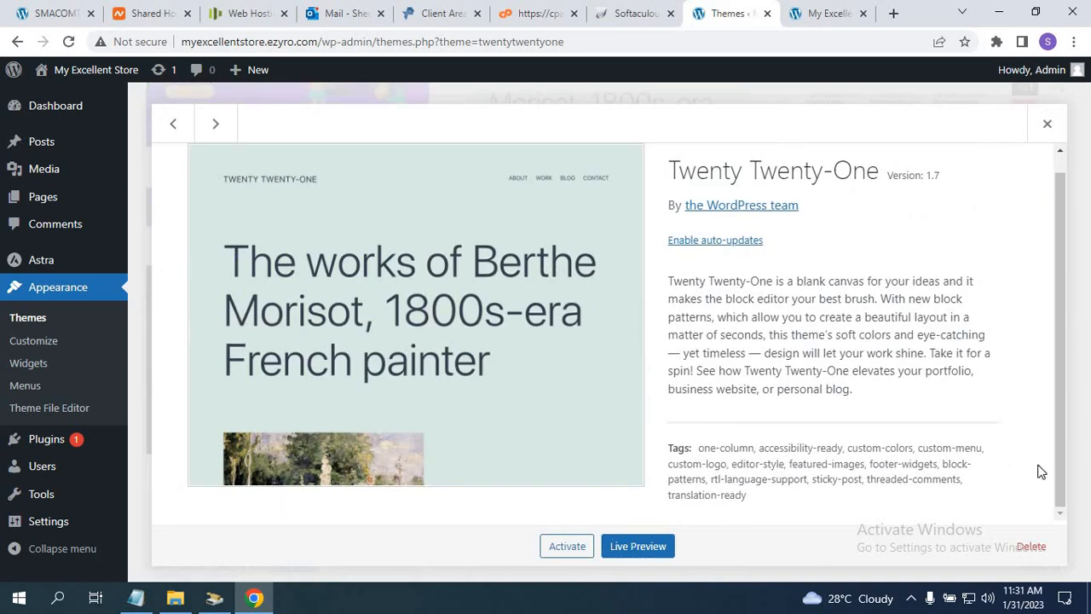
click(1031, 546)
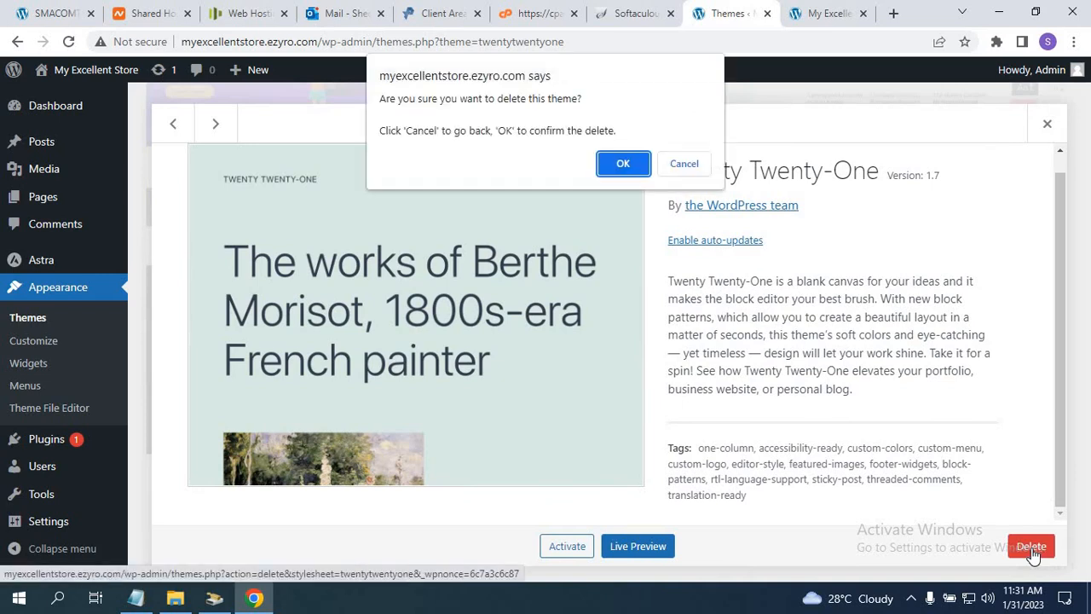
click(621, 166)
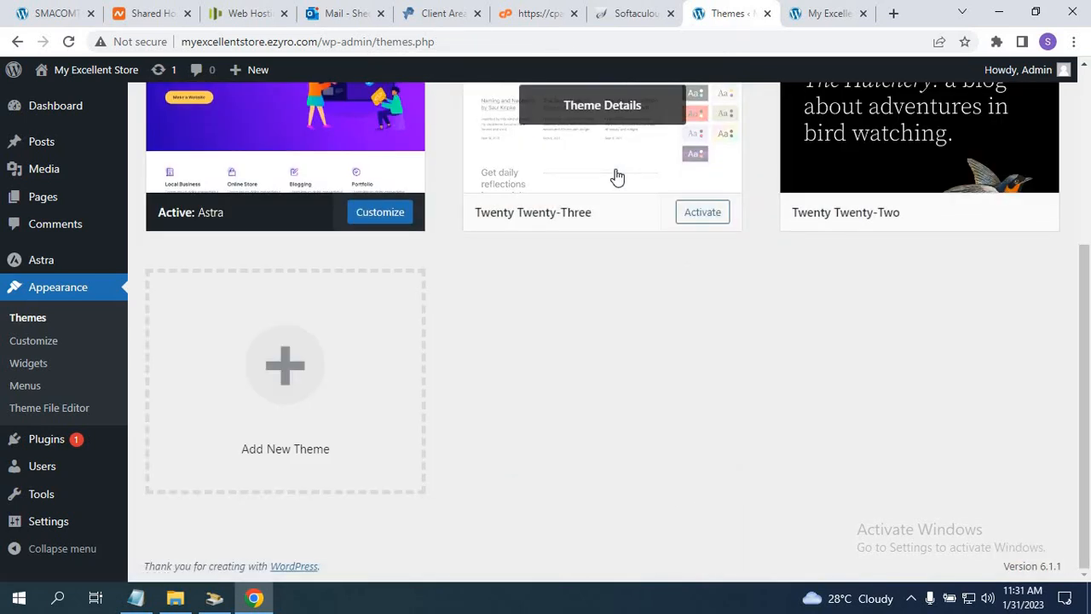
drag(1086, 297, 1086, 213)
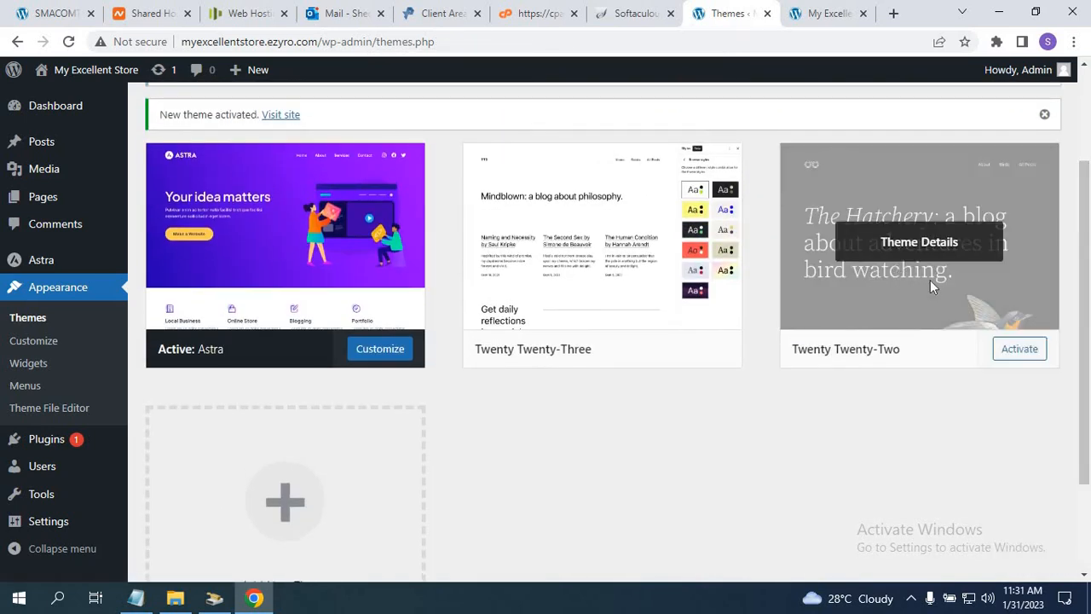
Delete the Twenty Twenty-Two theme, then go to the Add New Plugins page.
click(930, 279)
drag(1064, 339, 1029, 564)
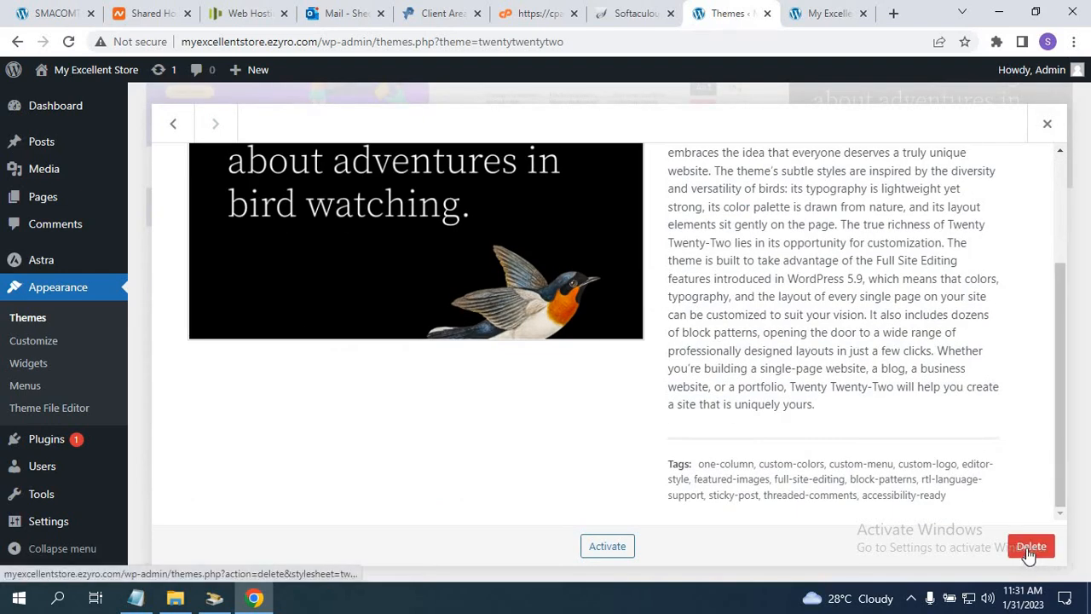
click(1029, 548)
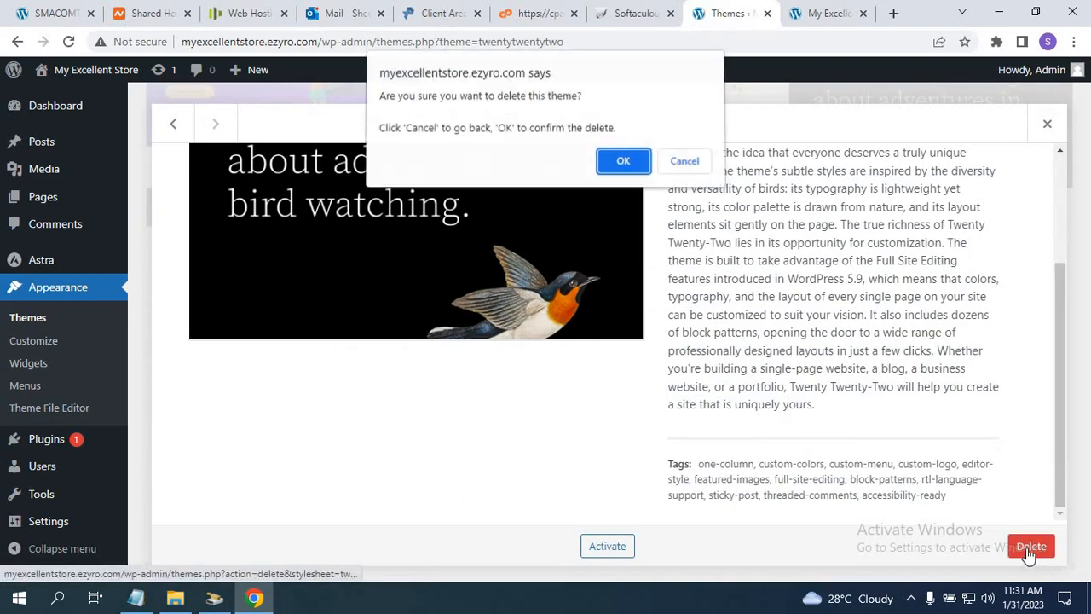
click(622, 165)
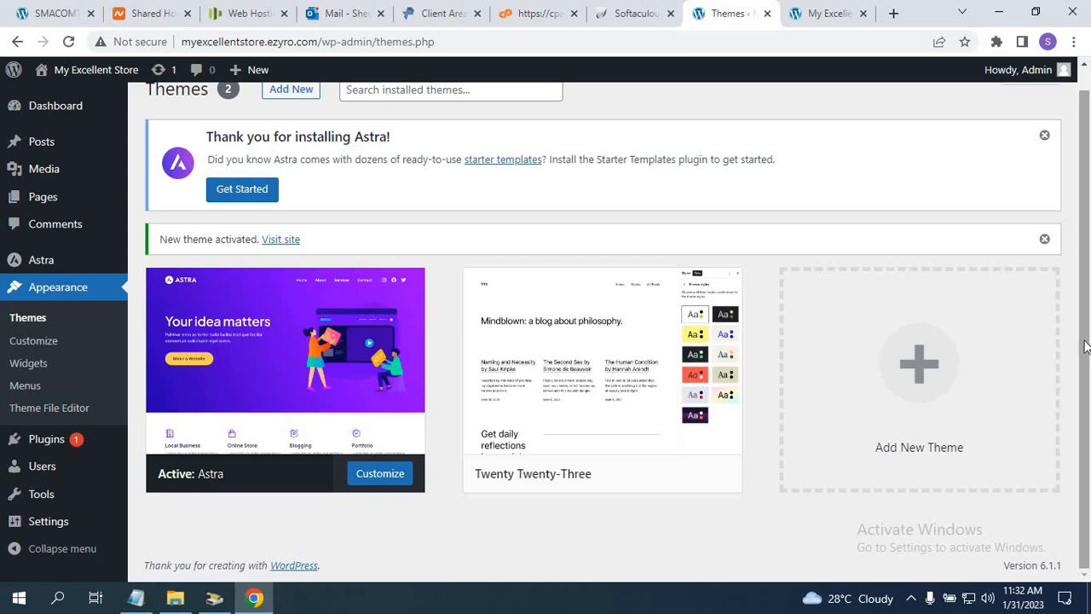
mouse_move(53, 447)
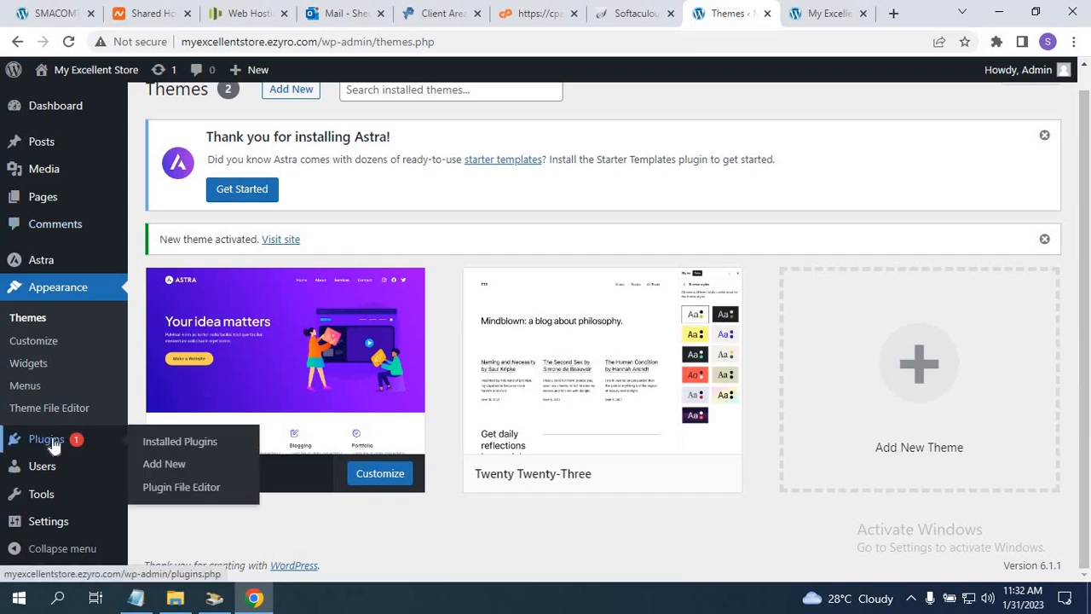
click(164, 464)
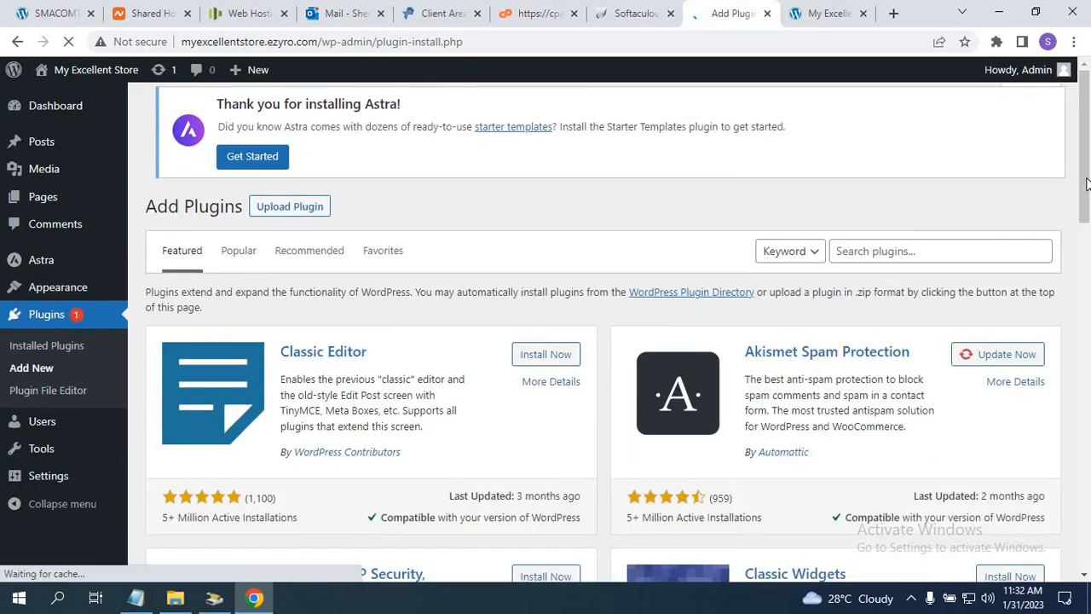
Copy the plugin name 'Astra sites' from the course notes in Notepad.
drag(1076, 180, 1086, 235)
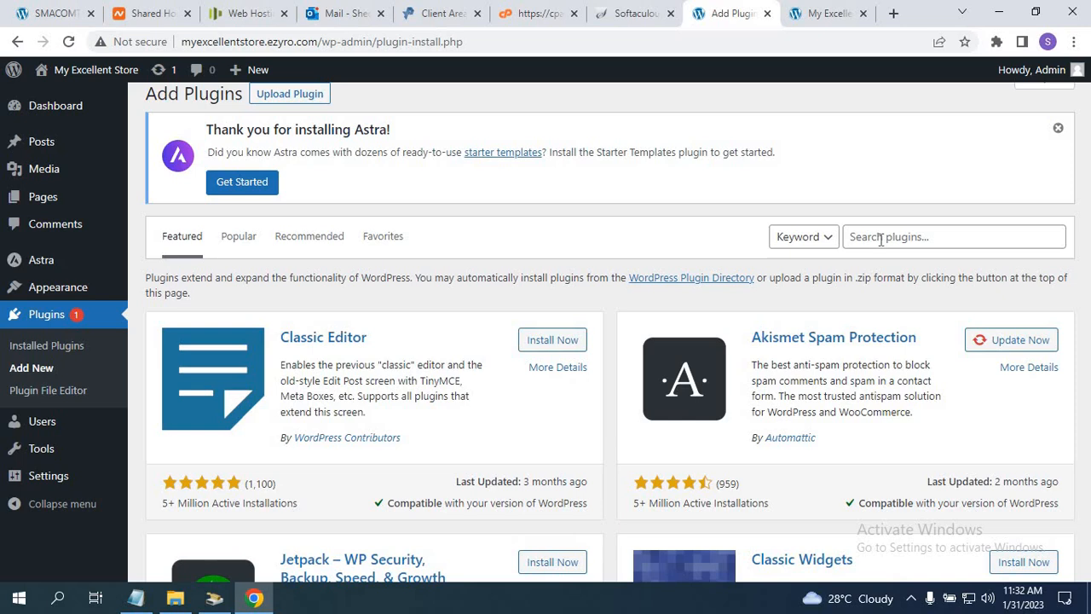
click(137, 598)
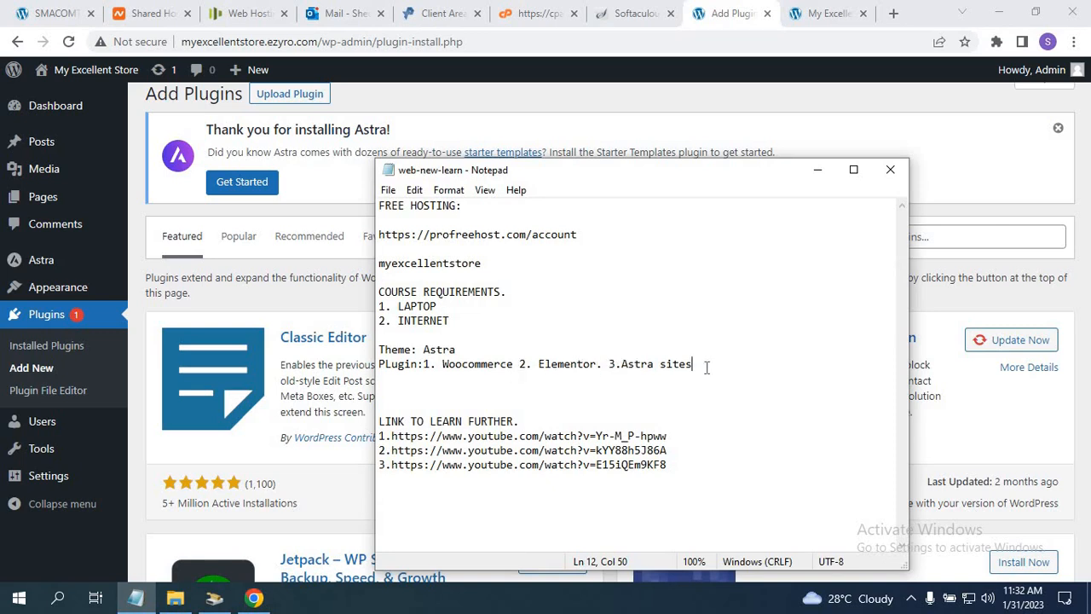
drag(705, 367, 627, 361)
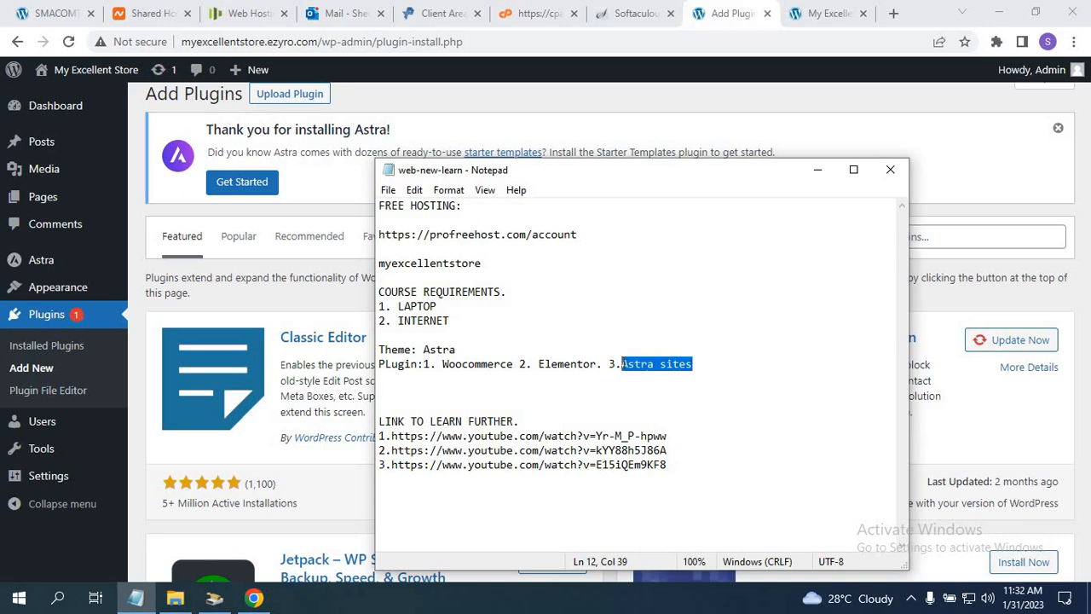
click(981, 235)
Search plugins for 'Astra sites' and install Starter Templates from the results.
click(889, 237)
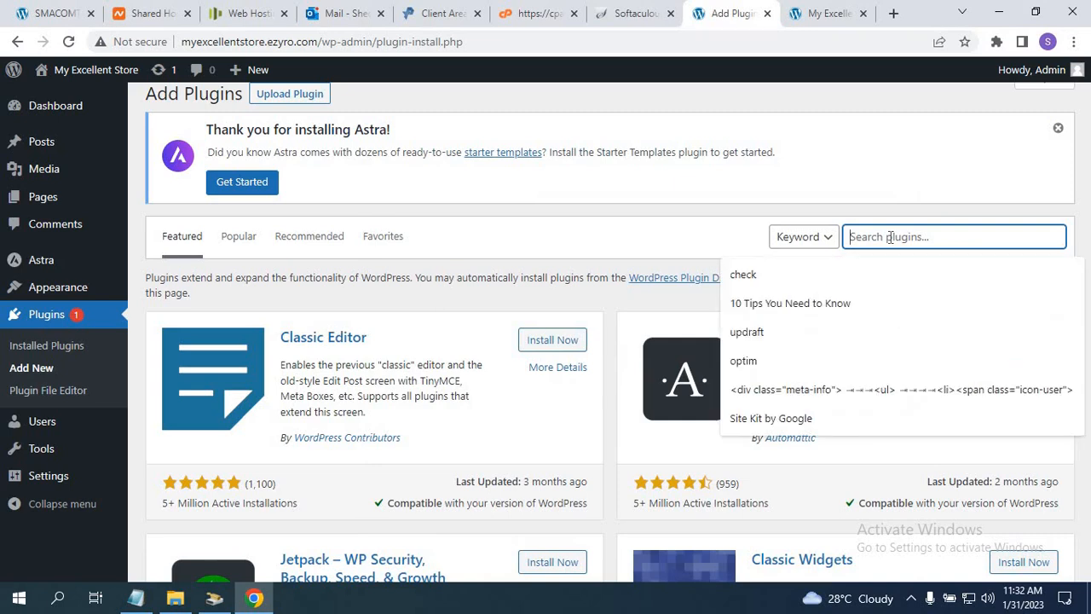
text(Astra sites)
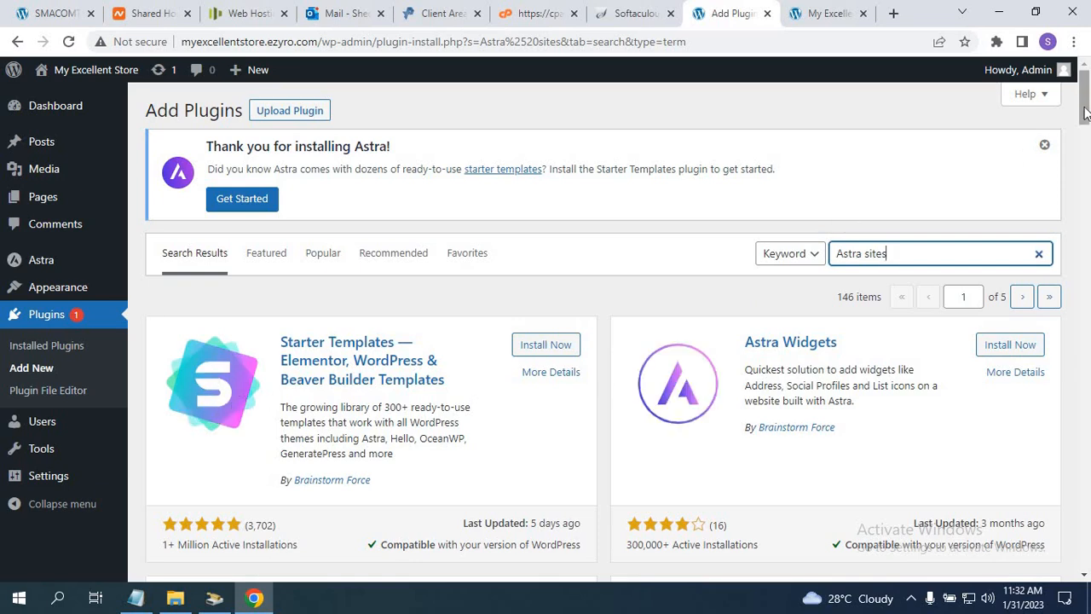
scroll(1087, 113, down, 2)
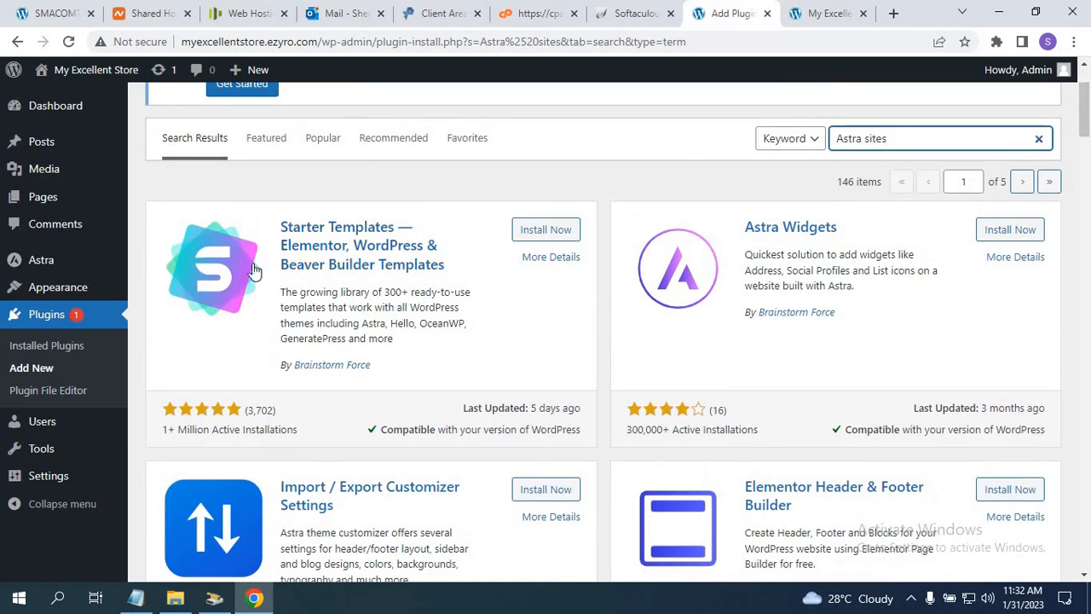
click(538, 232)
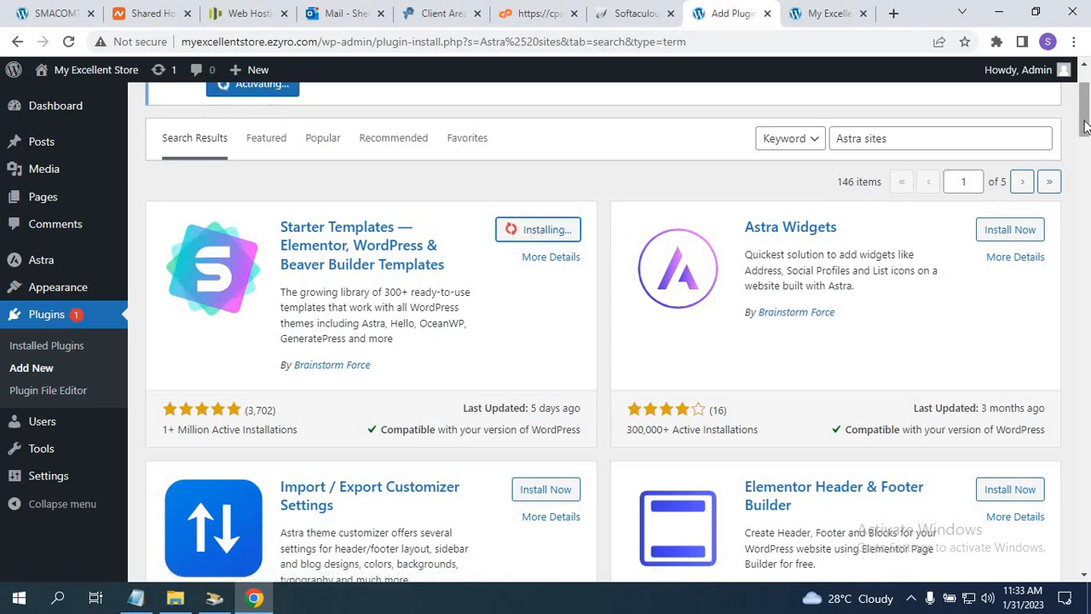
drag(1084, 120, 1081, 118)
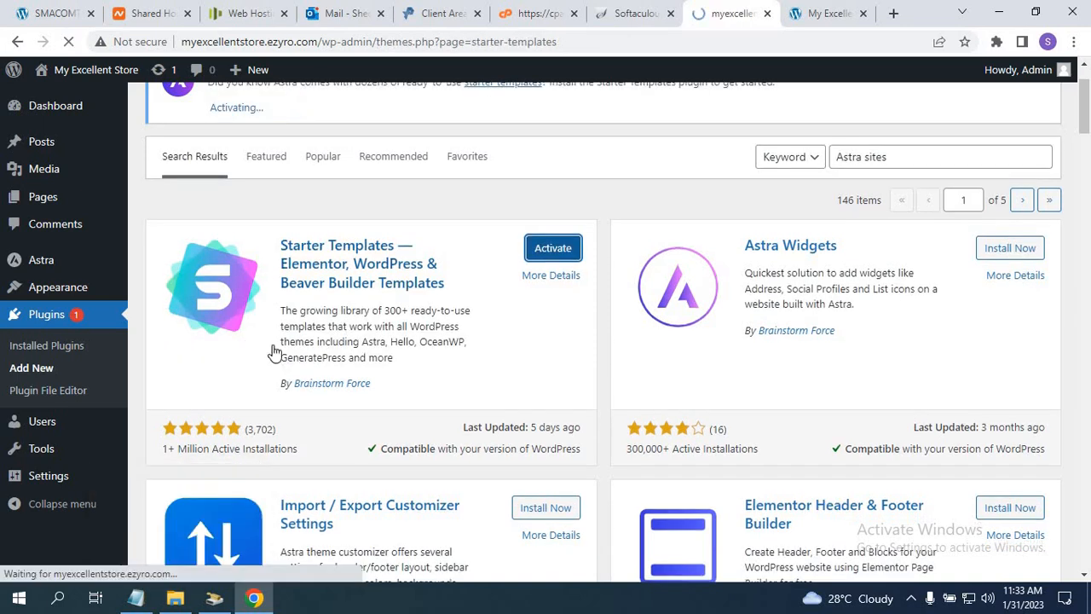
Copy 'Elementor' from the course notes and return to the plugin results.
click(134, 600)
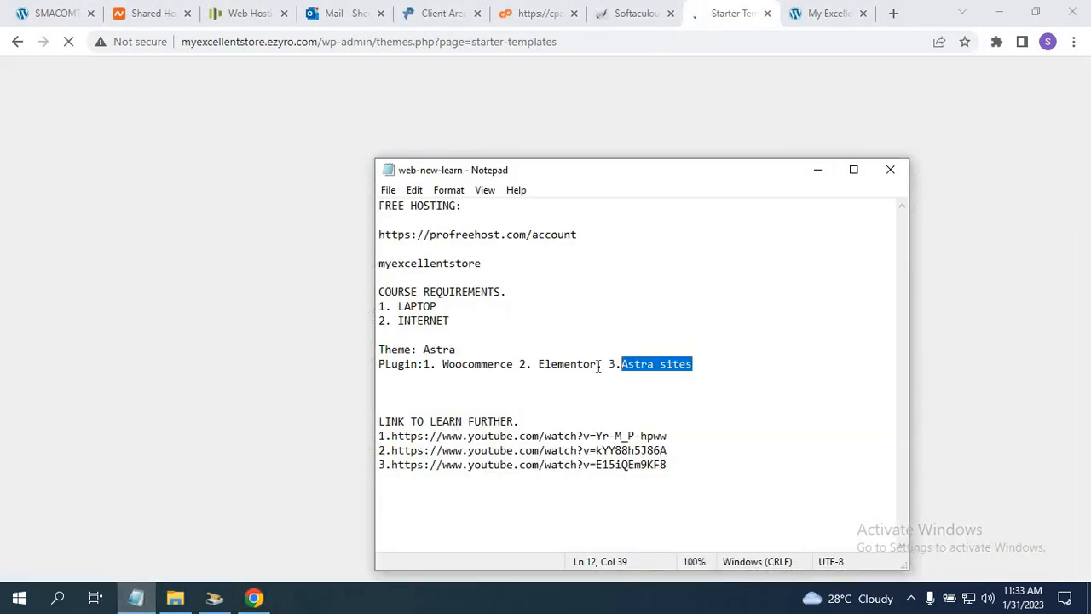
drag(599, 365, 530, 366)
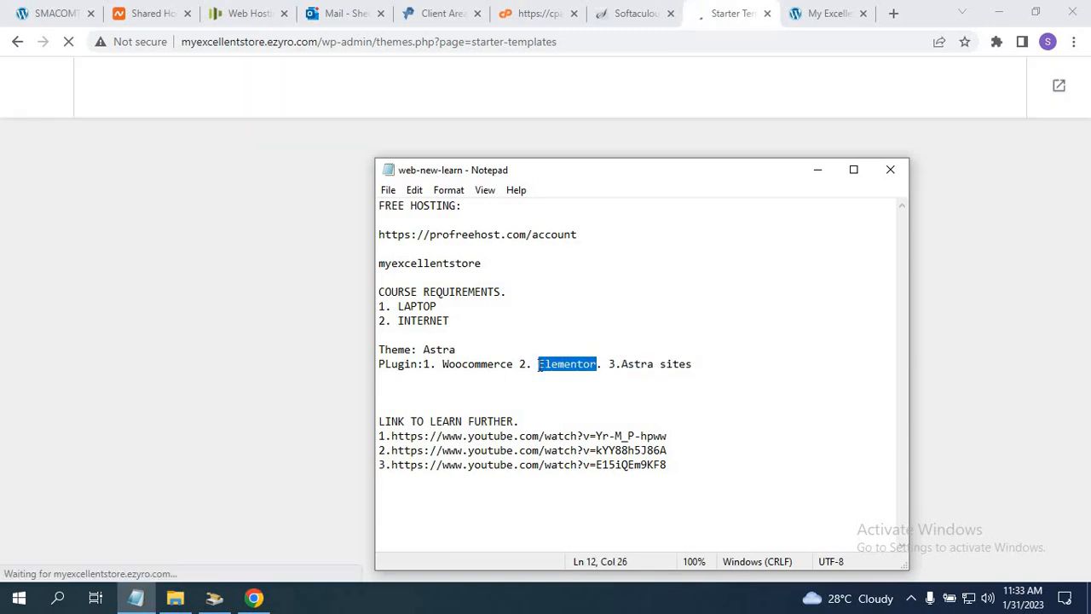
click(720, 17)
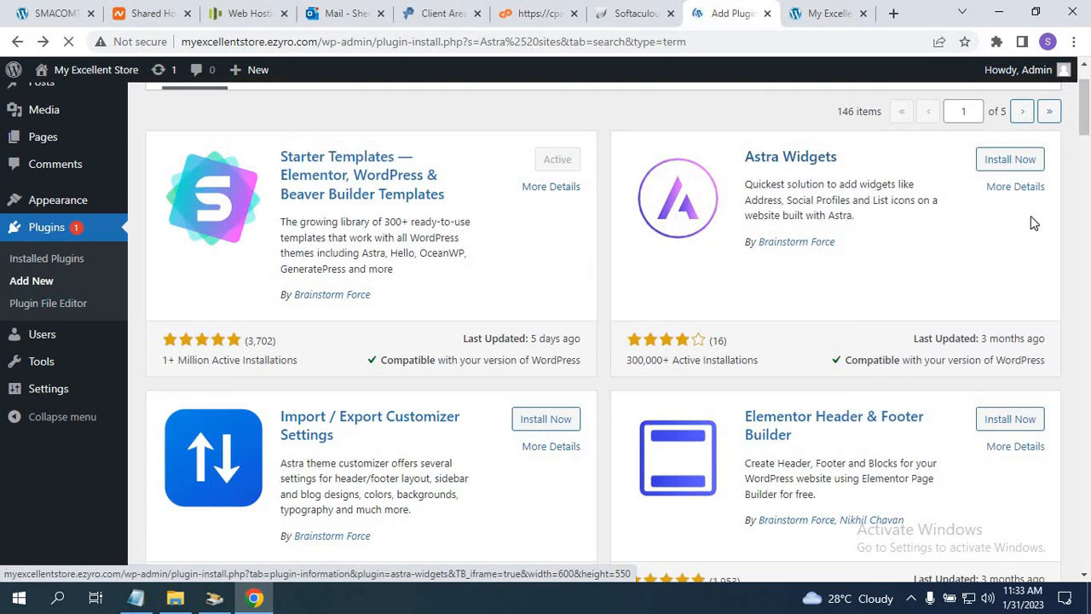
drag(1084, 150, 1085, 121)
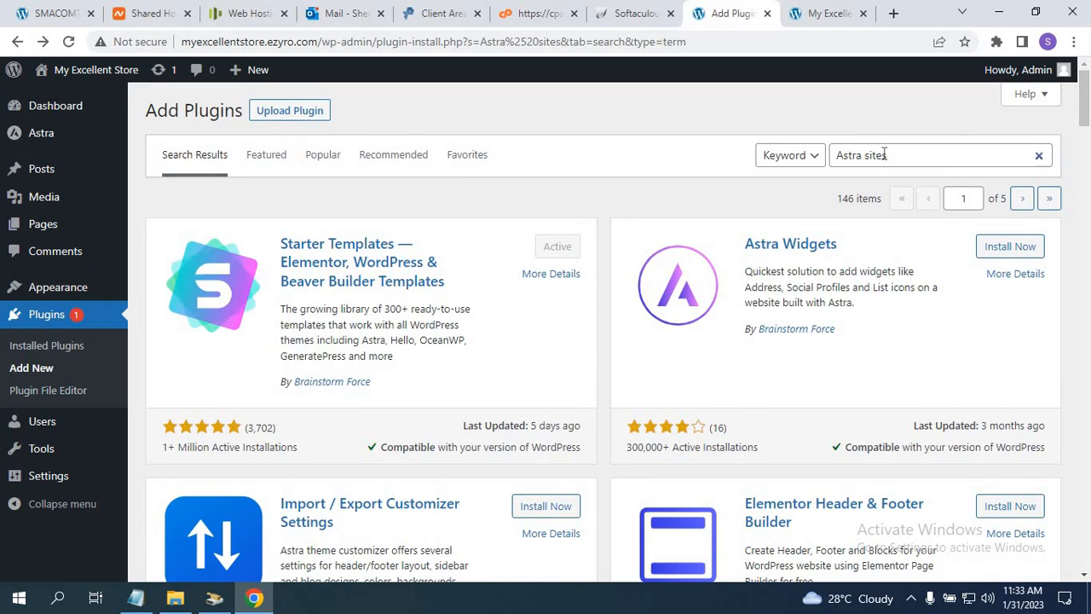
Replace the search term with 'Elementor' and install Elementor Website Builder.
drag(891, 155, 830, 162)
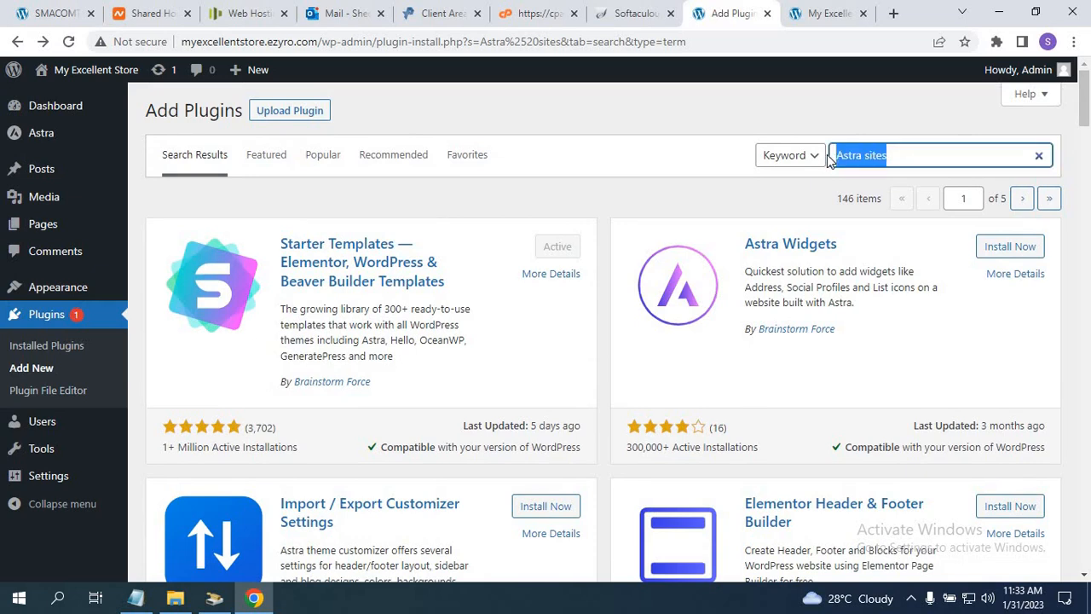
text(Elementor)
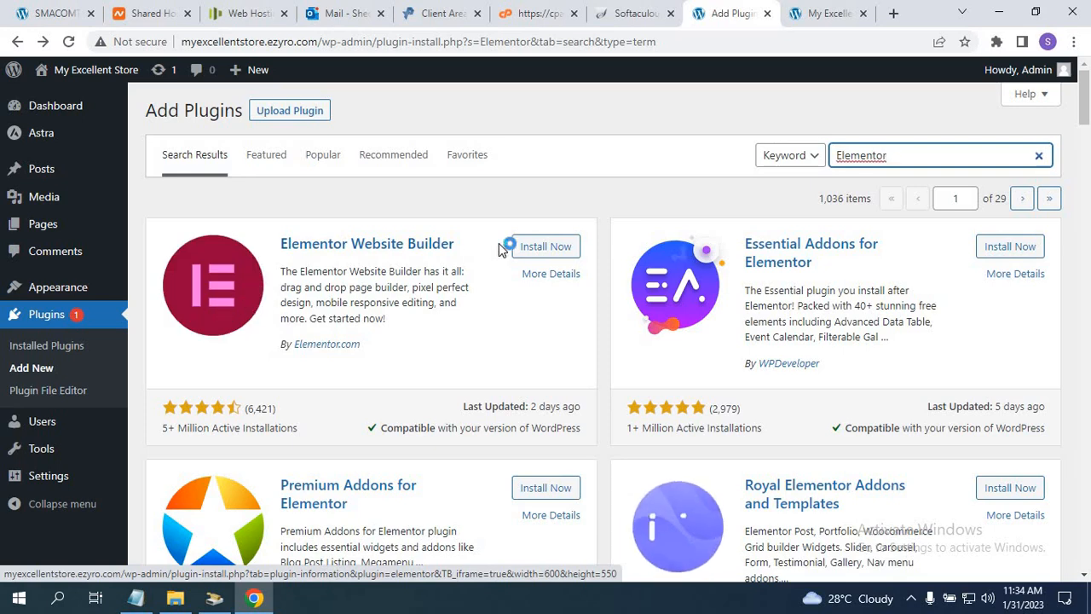
click(520, 246)
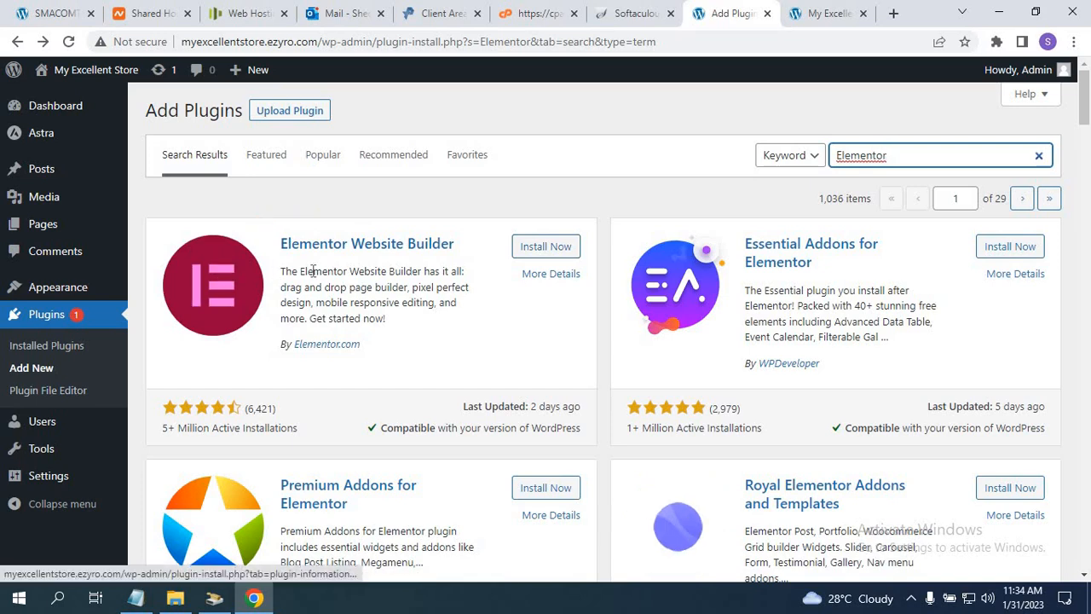
click(558, 249)
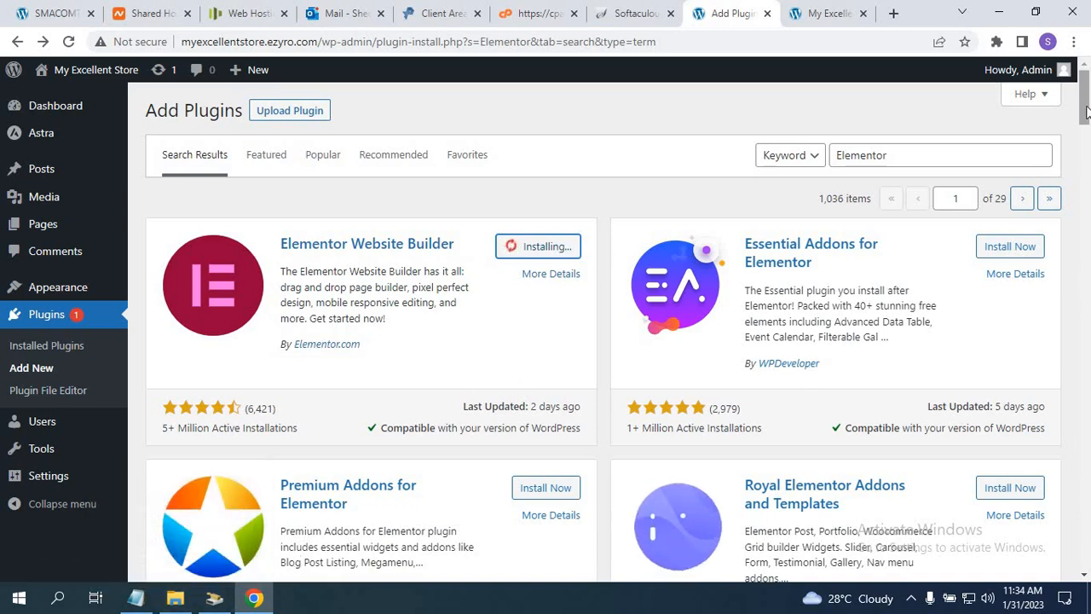
drag(1086, 107, 1087, 116)
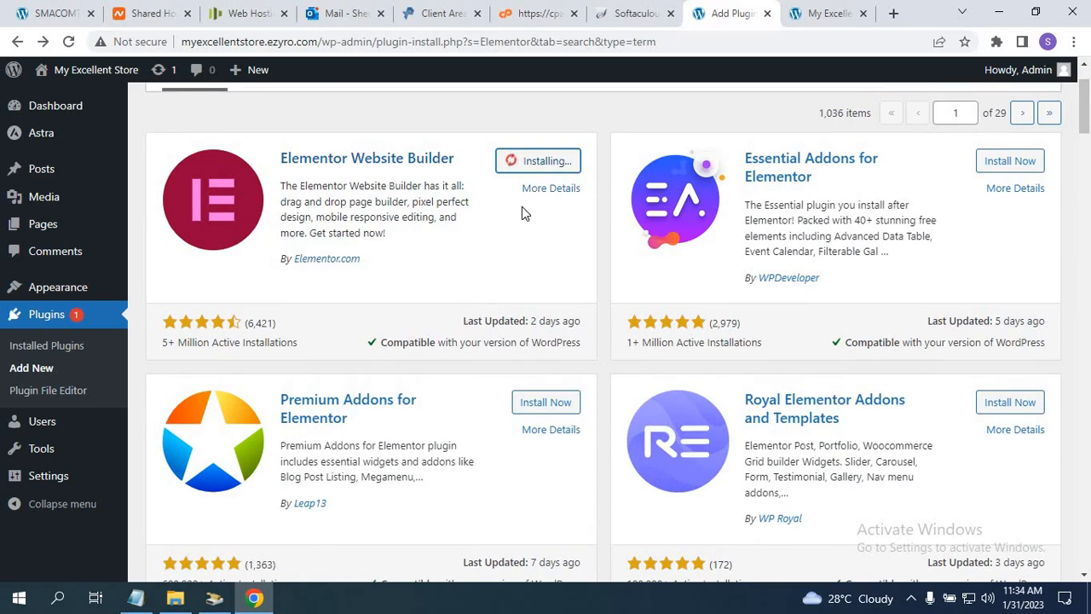
drag(1087, 122, 1086, 113)
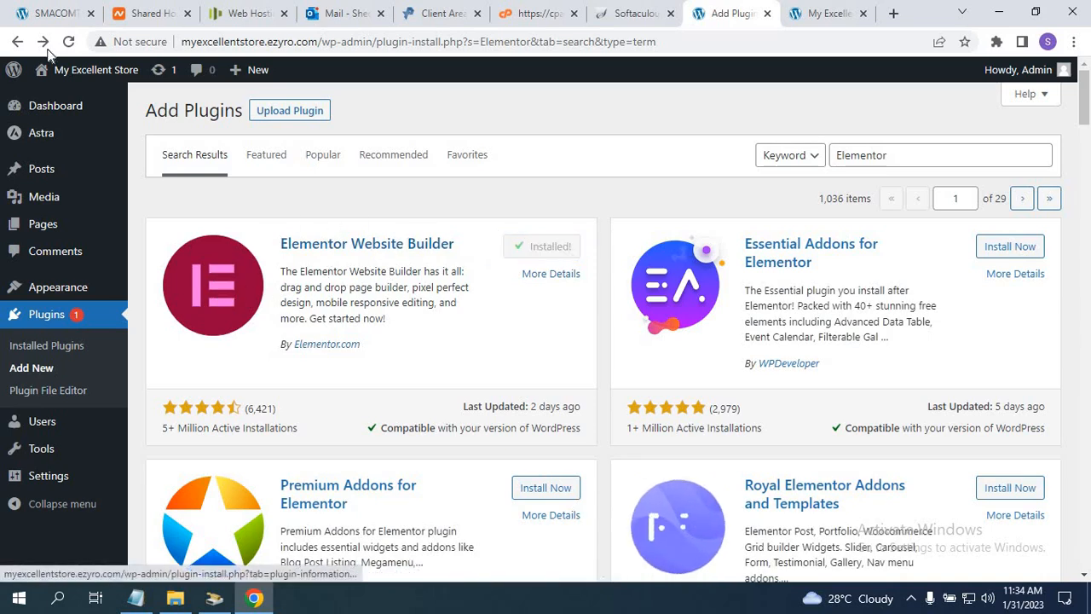
Check the sample clothing storefront, then activate Elementor Website Builder.
click(43, 15)
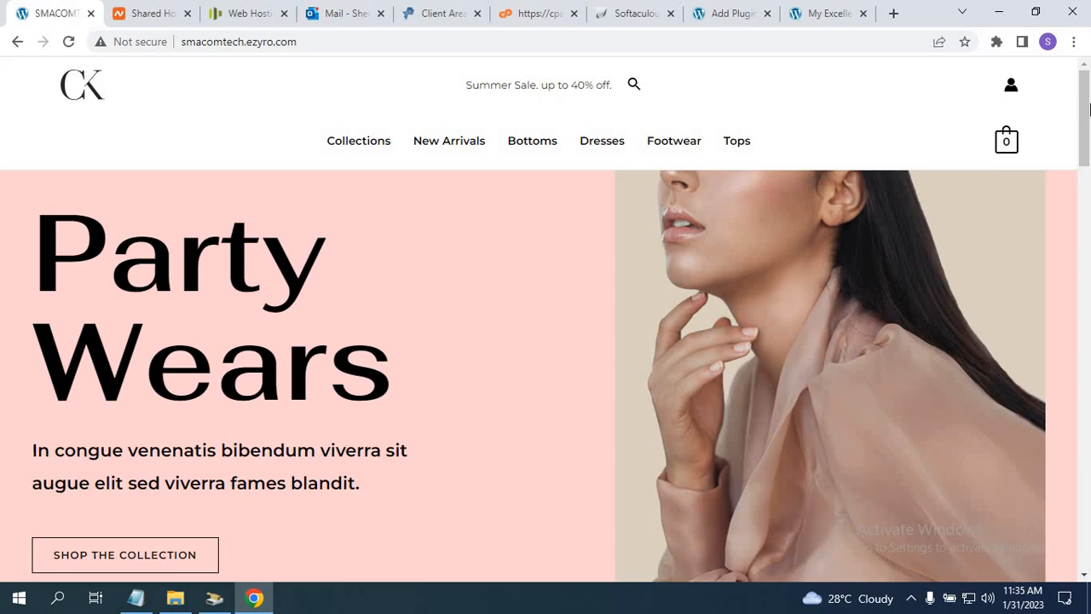
drag(1088, 109, 1065, 105)
click(811, 19)
click(716, 17)
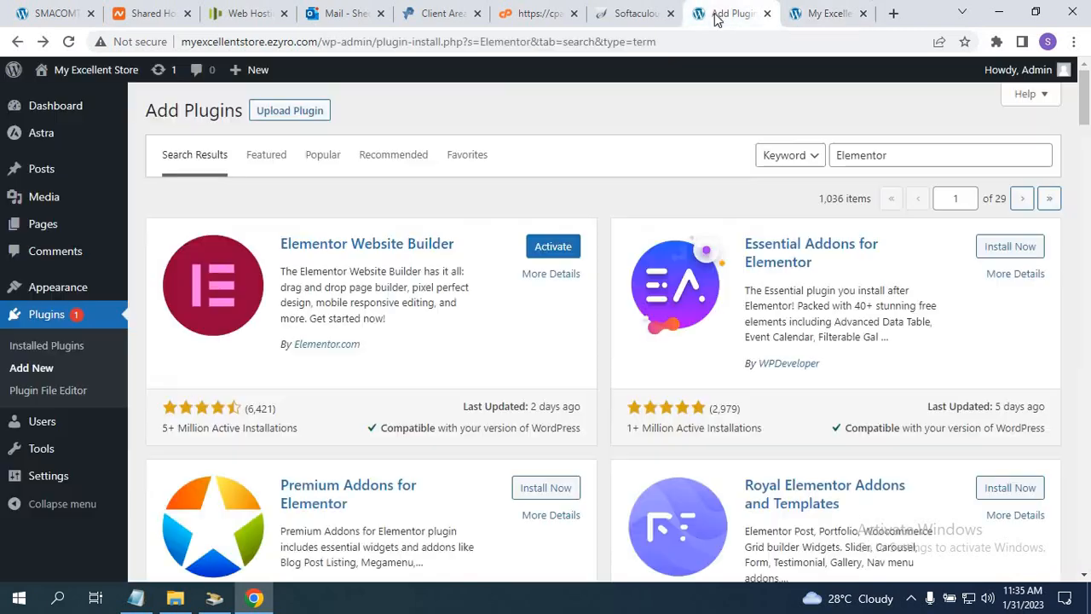
click(552, 246)
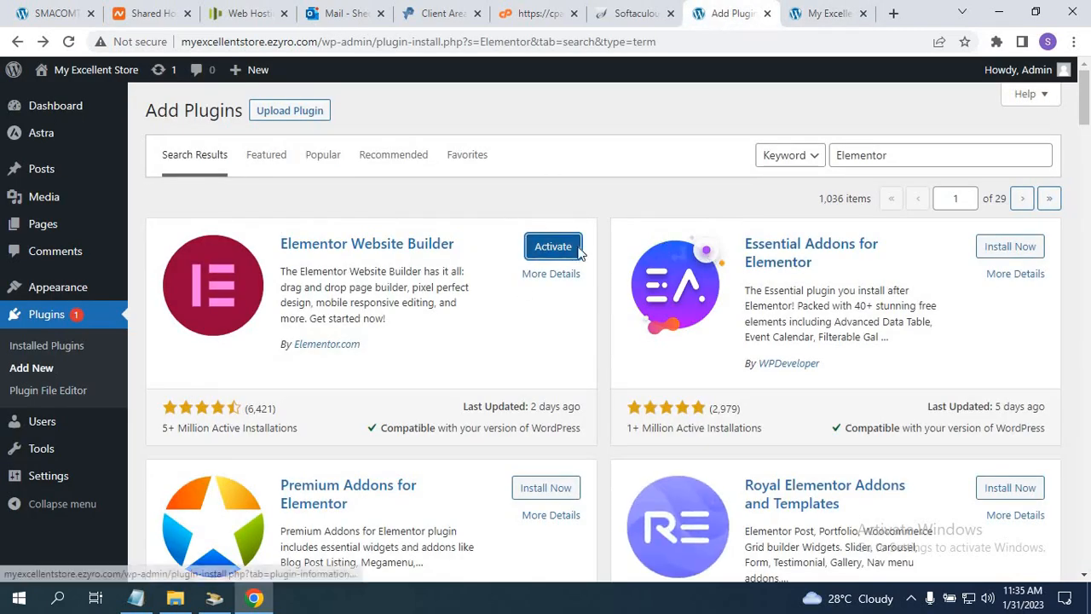
Copy 'Woocommerce' from the course notes and select the old search term.
click(135, 597)
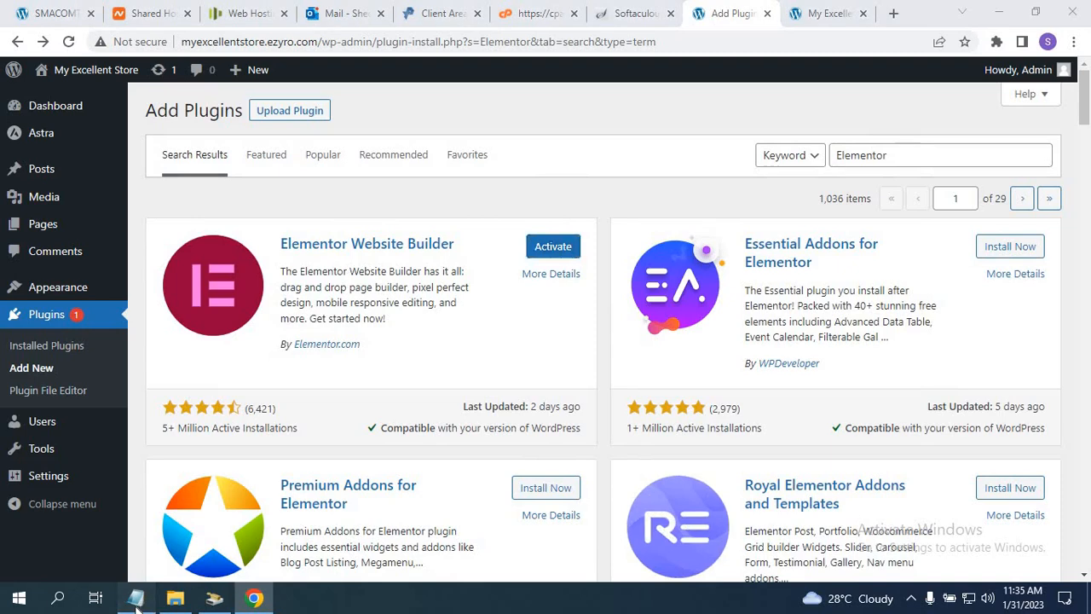
drag(514, 364, 442, 364)
key(ctrl+c)
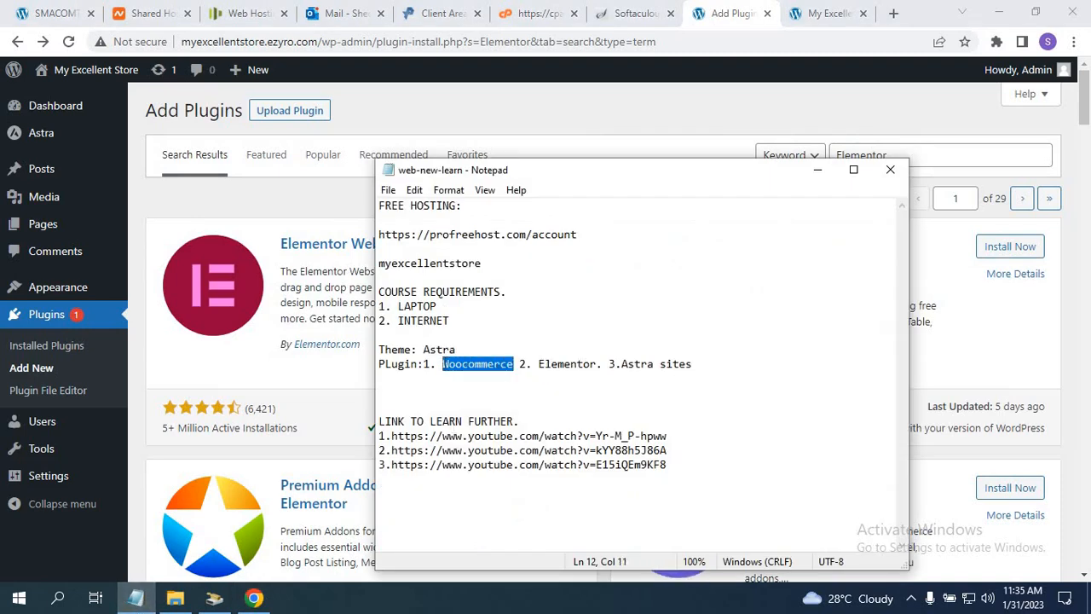
click(911, 155)
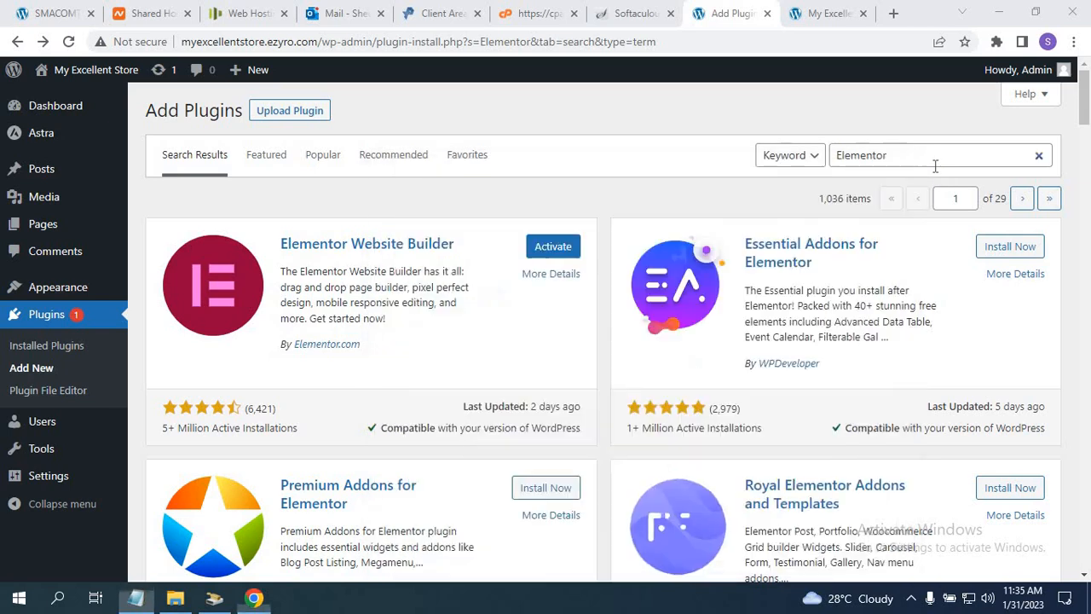
drag(911, 155, 821, 157)
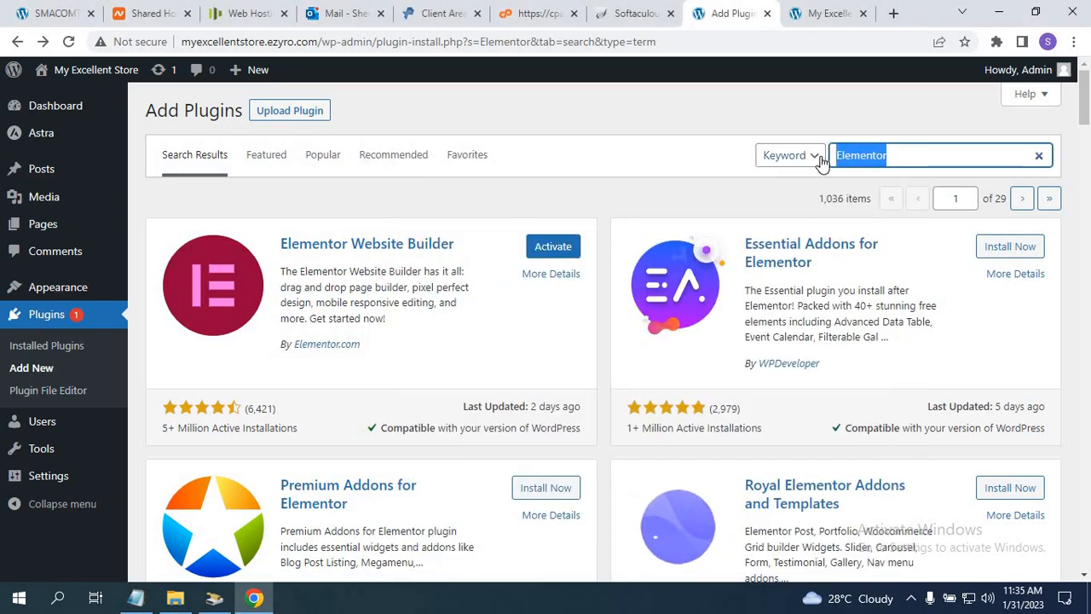
Paste 'Woocommerce' as the new plugin search term.
key(ctrl+v)
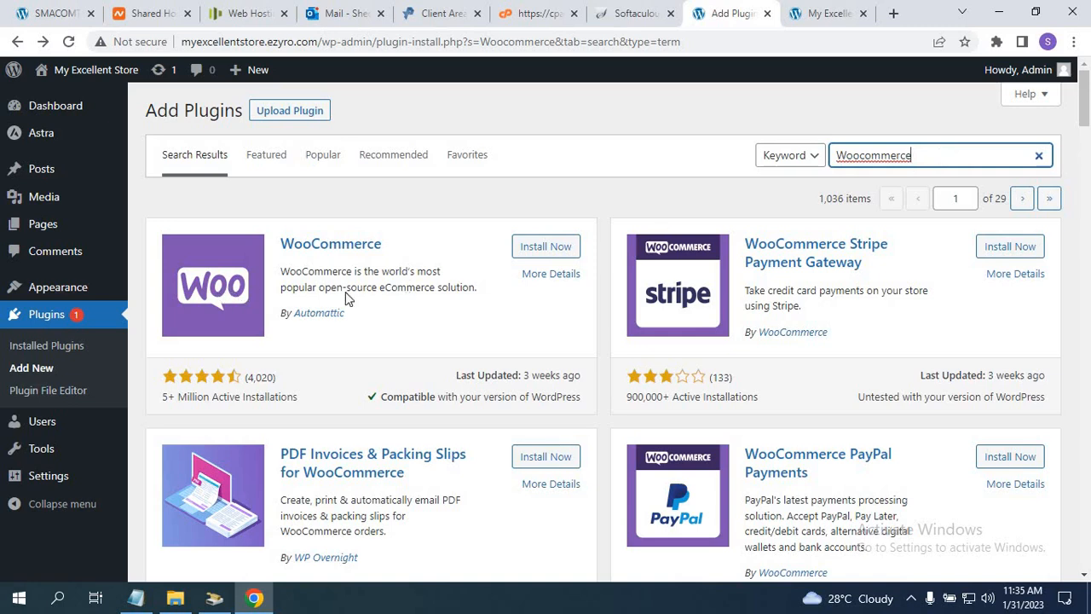
Install the WooCommerce plugin by Automattic from the search results.
click(546, 251)
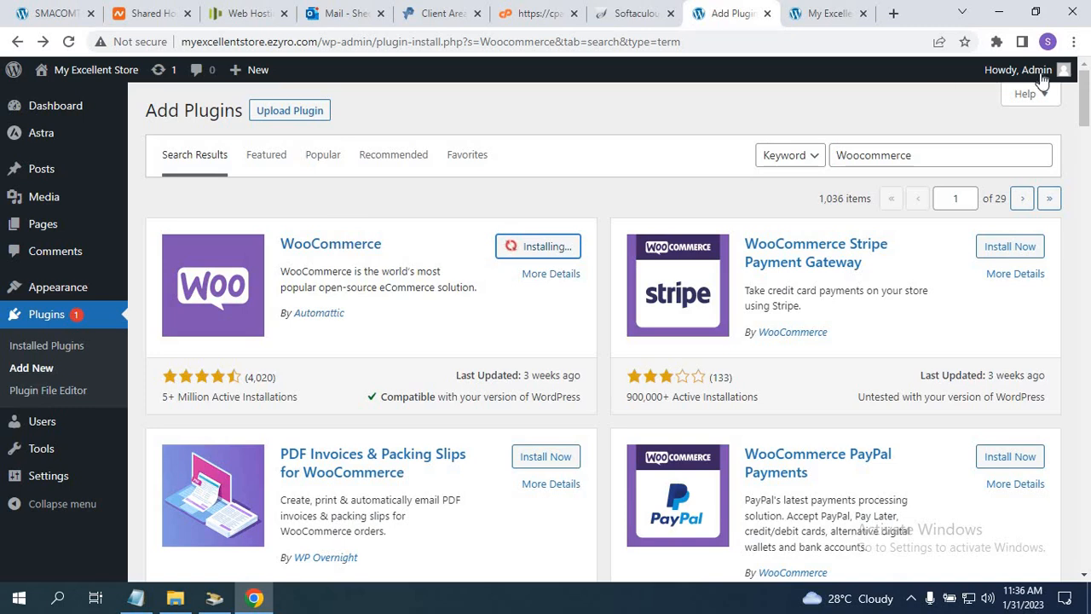
mouse_move(1057, 70)
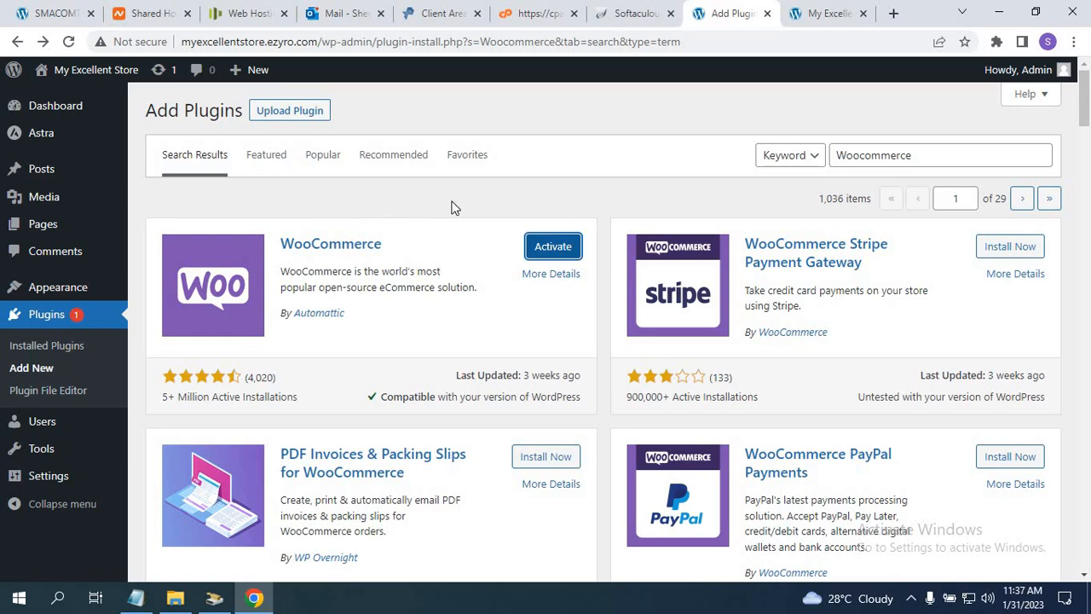
Activate WooCommerce to launch its Store Details setup wizard.
click(556, 250)
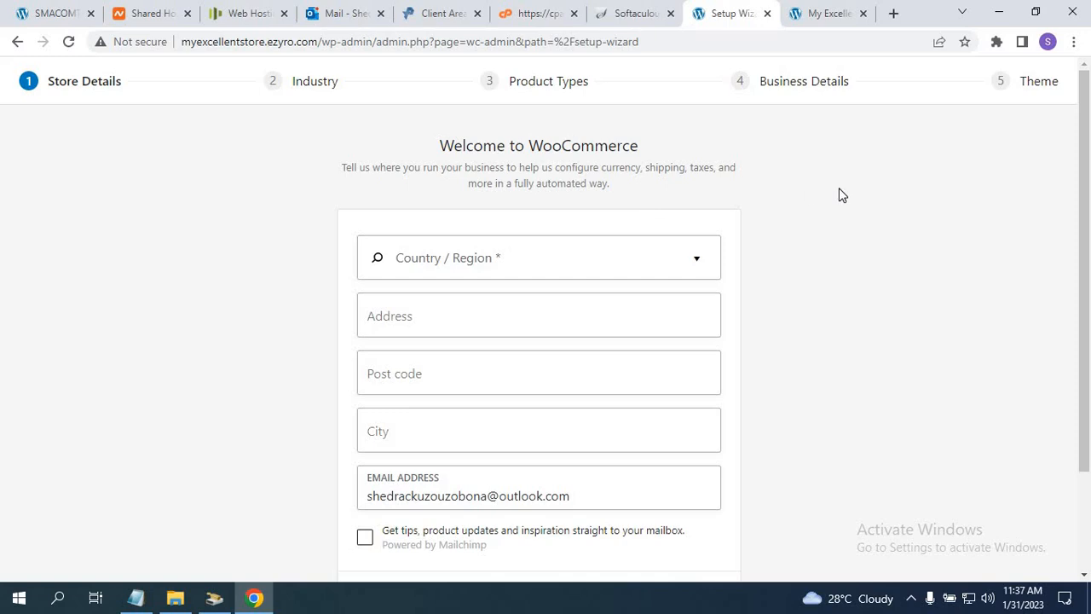
Skip the WooCommerce store details without entering country or address, and decline usage tracking.
scroll(1087, 241, down, 2)
drag(1086, 236, 1086, 249)
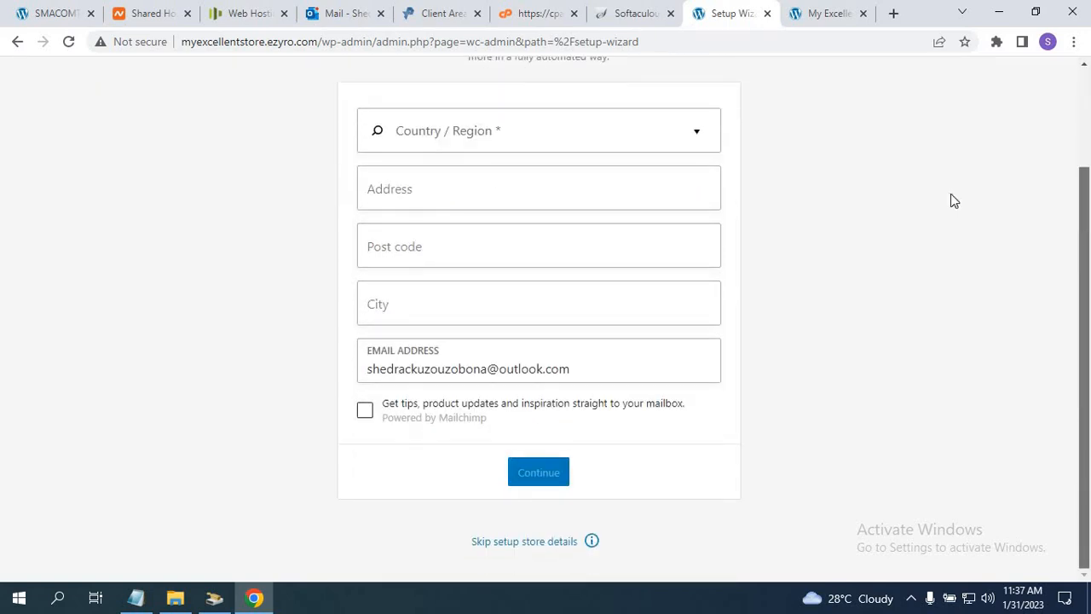
click(697, 135)
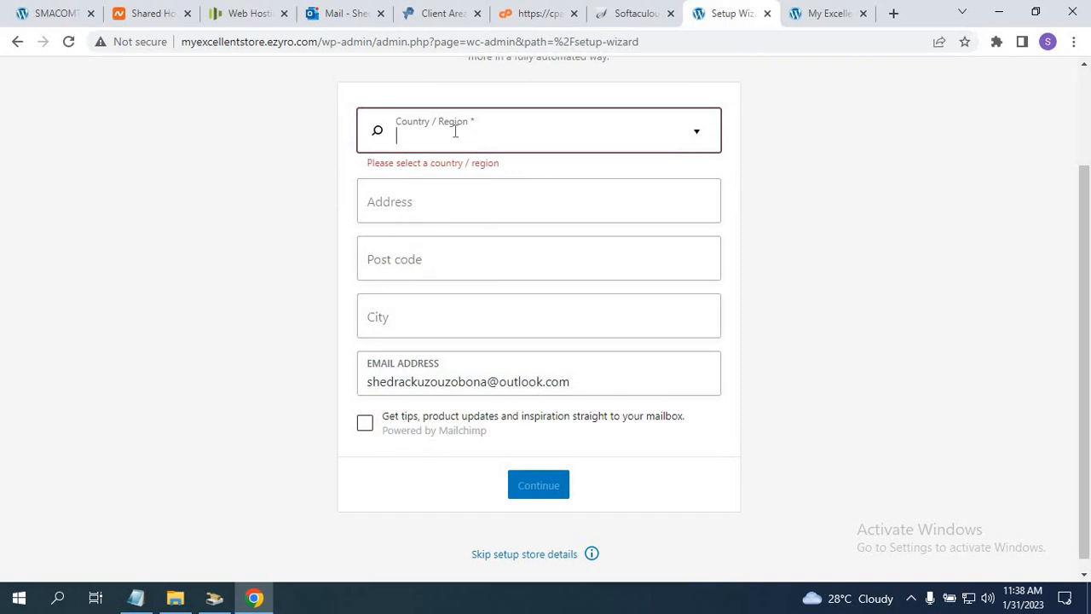
click(409, 201)
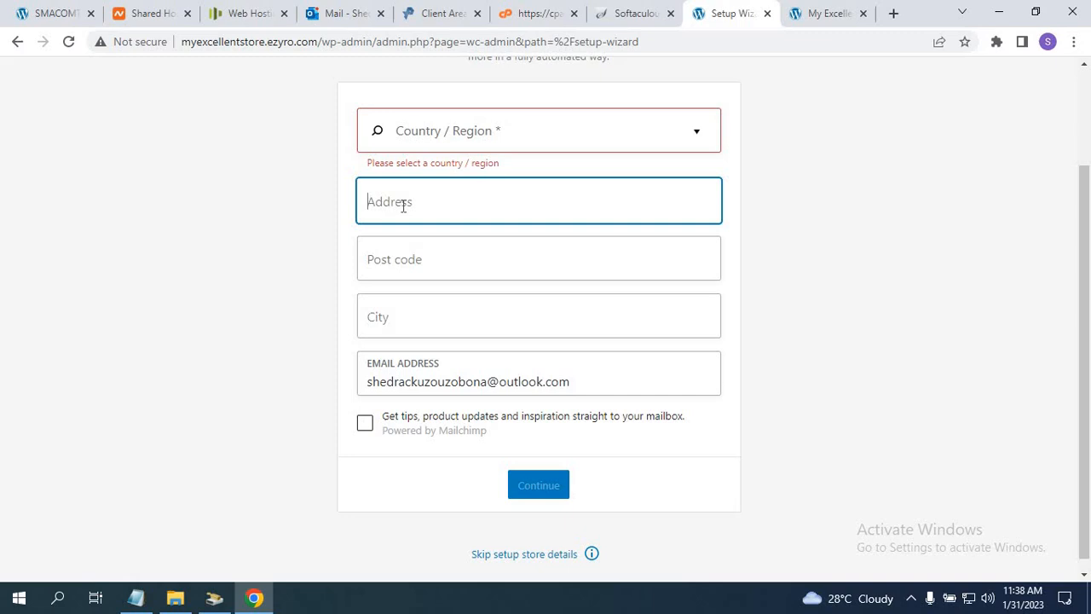
click(527, 555)
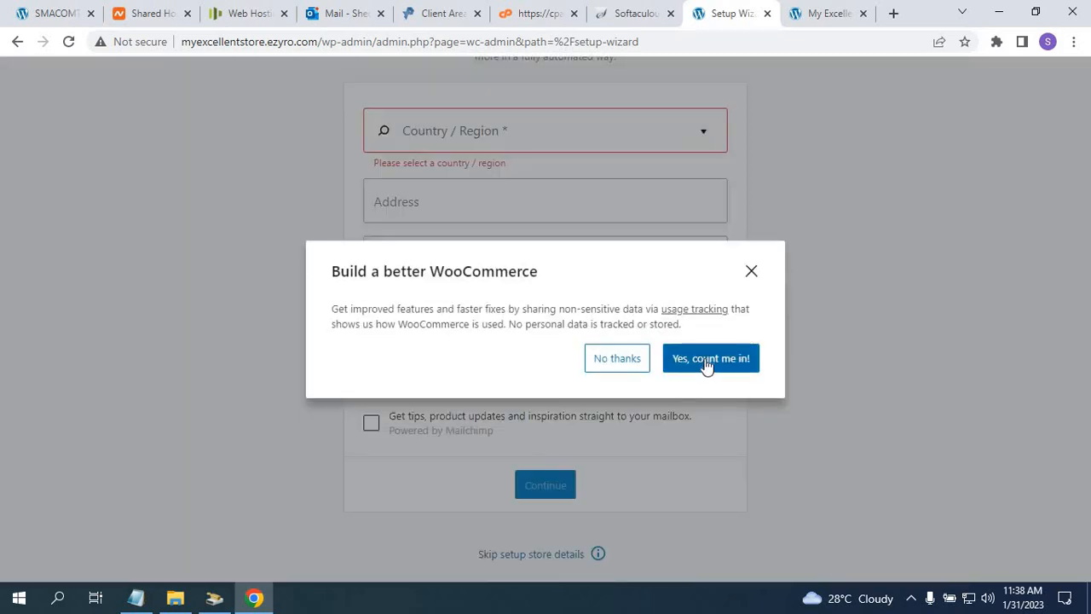
click(612, 362)
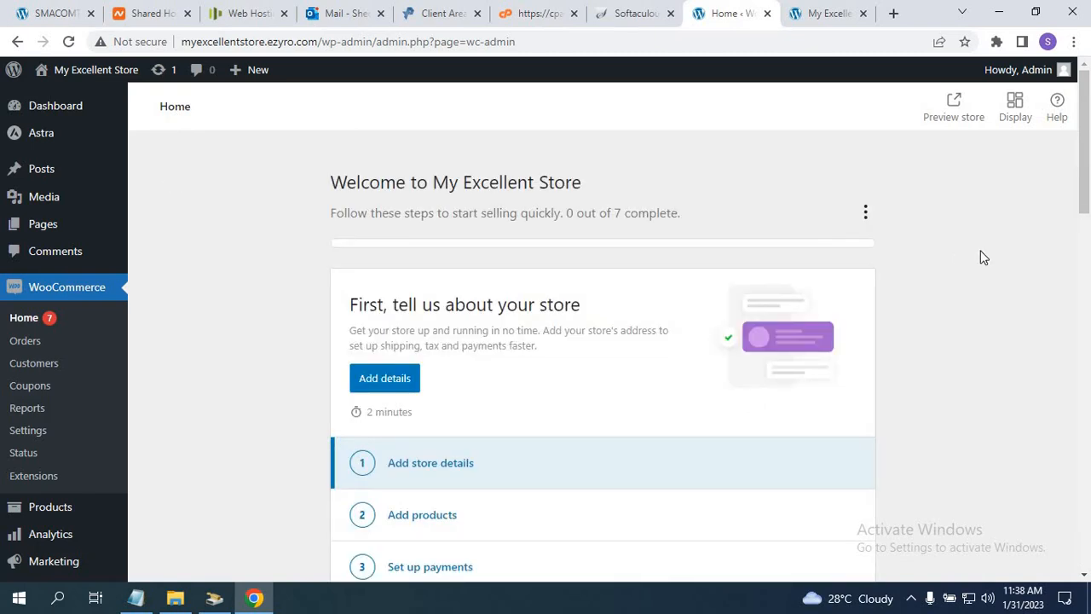
Browse the WooCommerce Home page, then open Analytics from the admin sidebar.
scroll(1084, 200, down, 3)
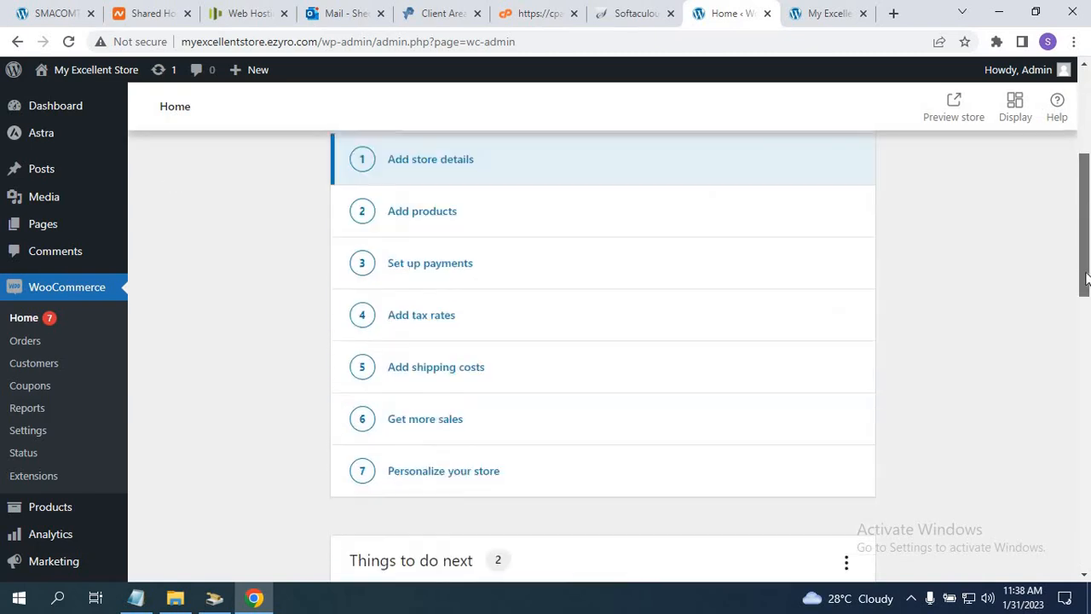
scroll(1080, 236, up, 1)
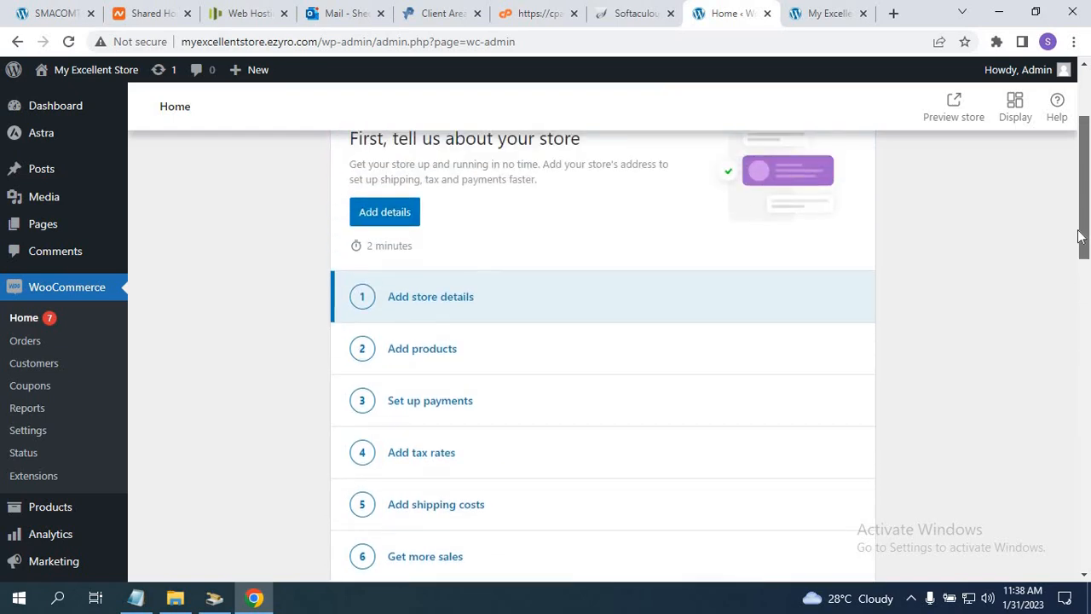
mouse_move(34, 564)
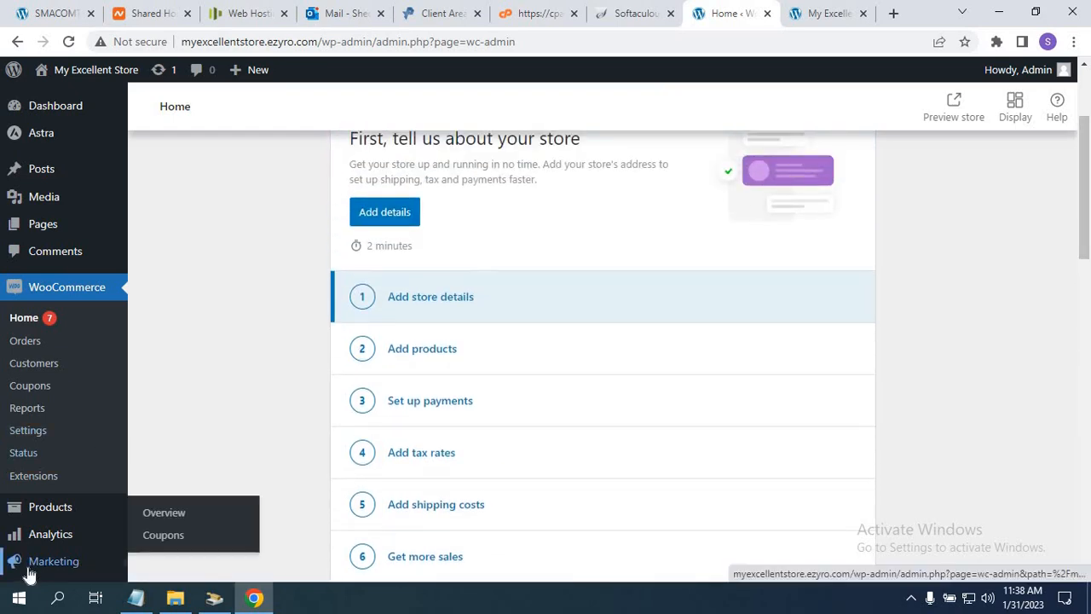
mouse_move(39, 511)
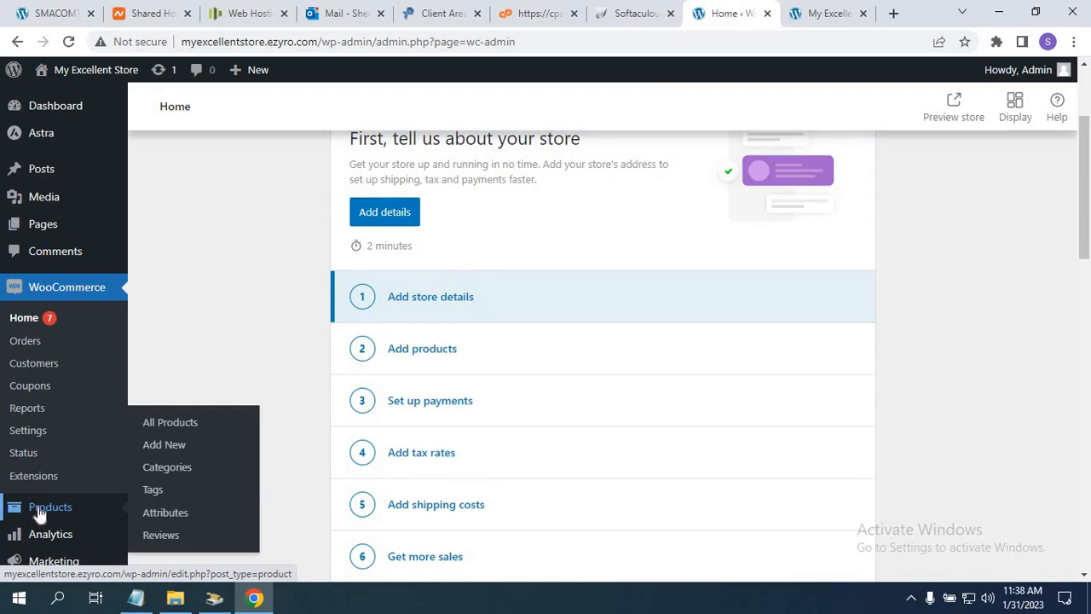
drag(1087, 228, 1084, 569)
scroll(728, 360, up, 5)
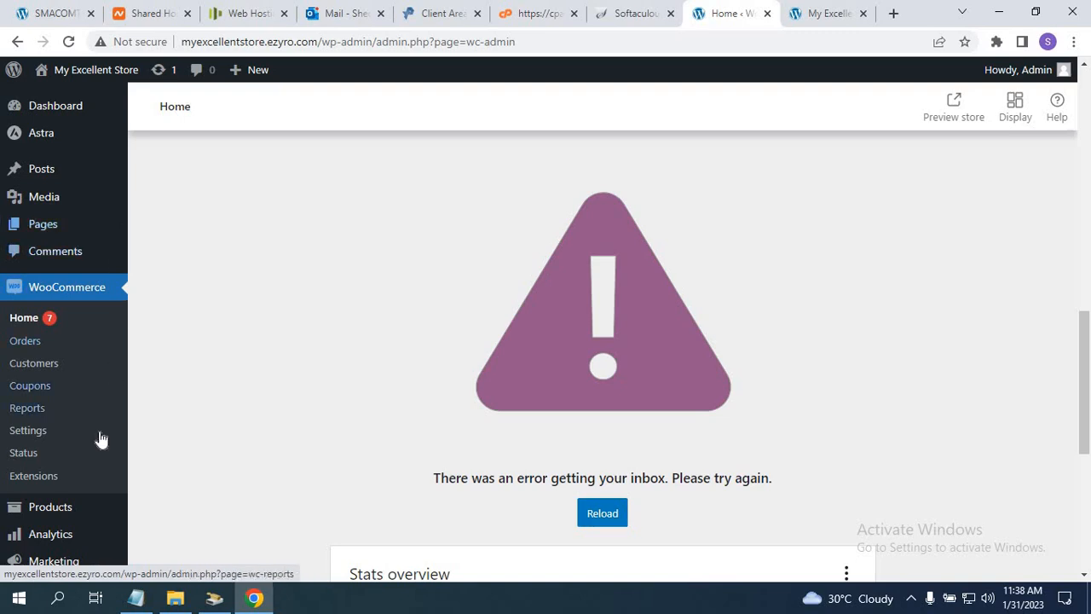
mouse_move(117, 549)
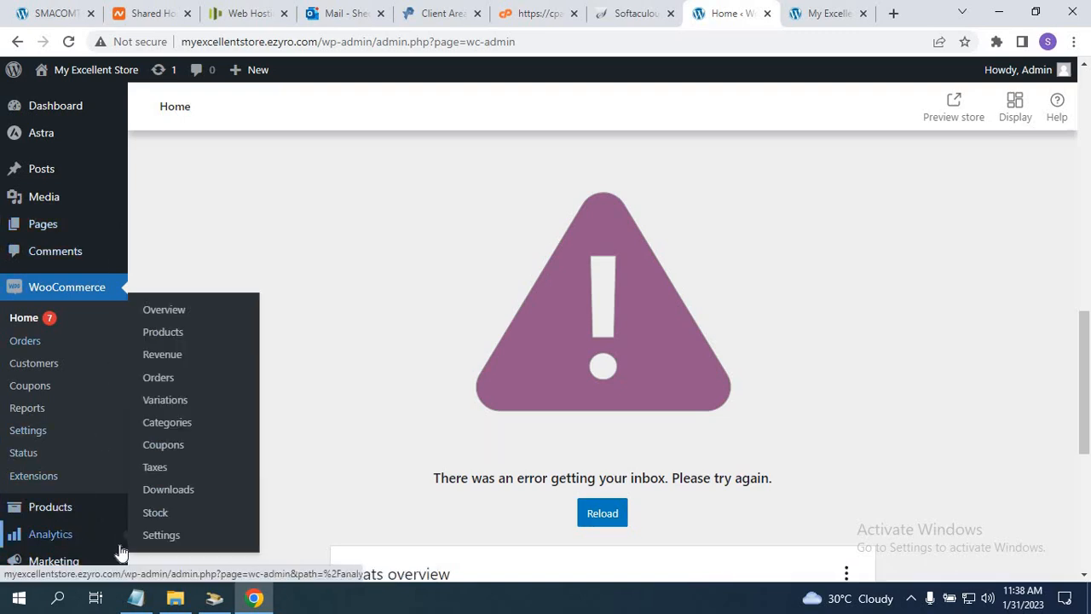
click(119, 552)
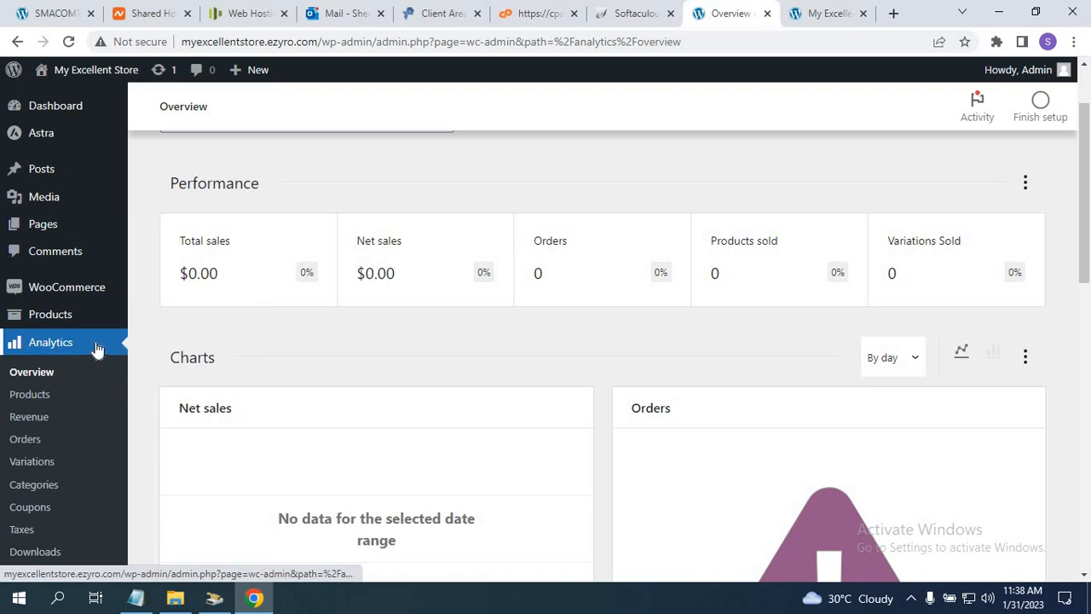
scroll(96, 348, down, 5)
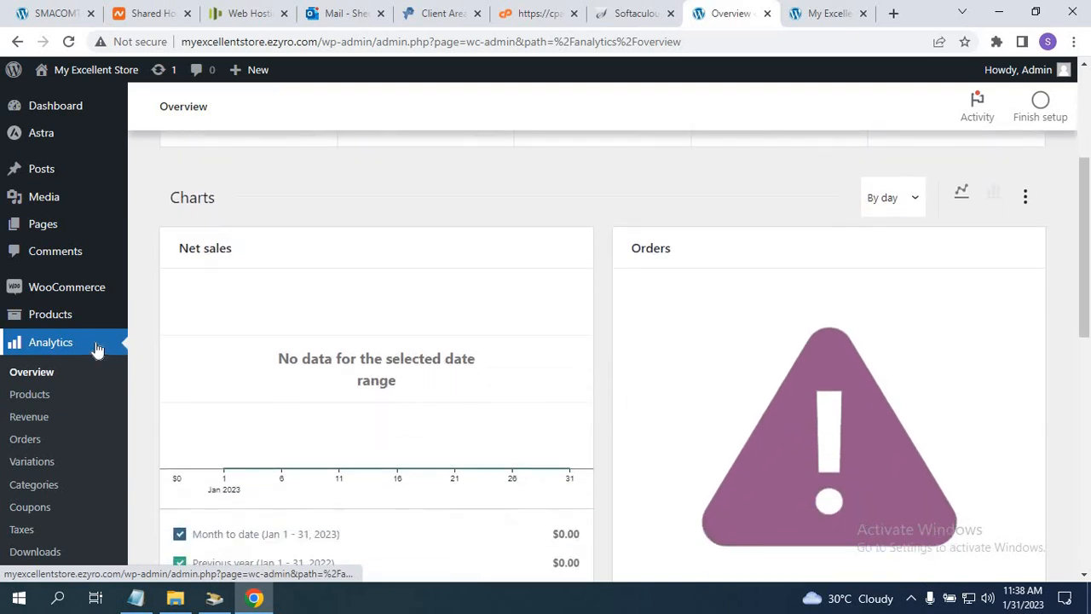
scroll(97, 348, down, 4)
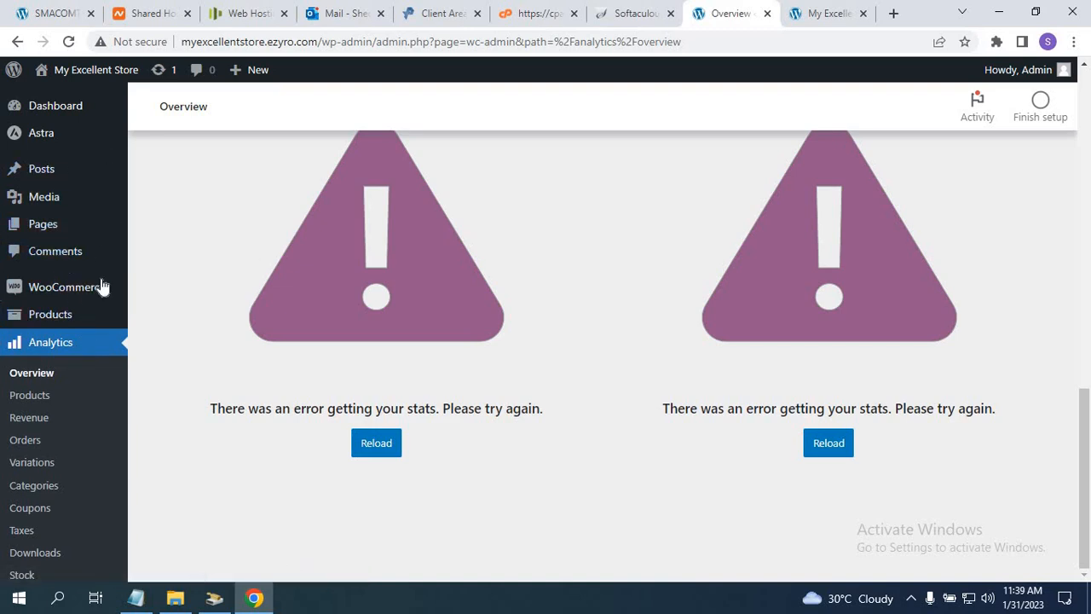
mouse_move(101, 287)
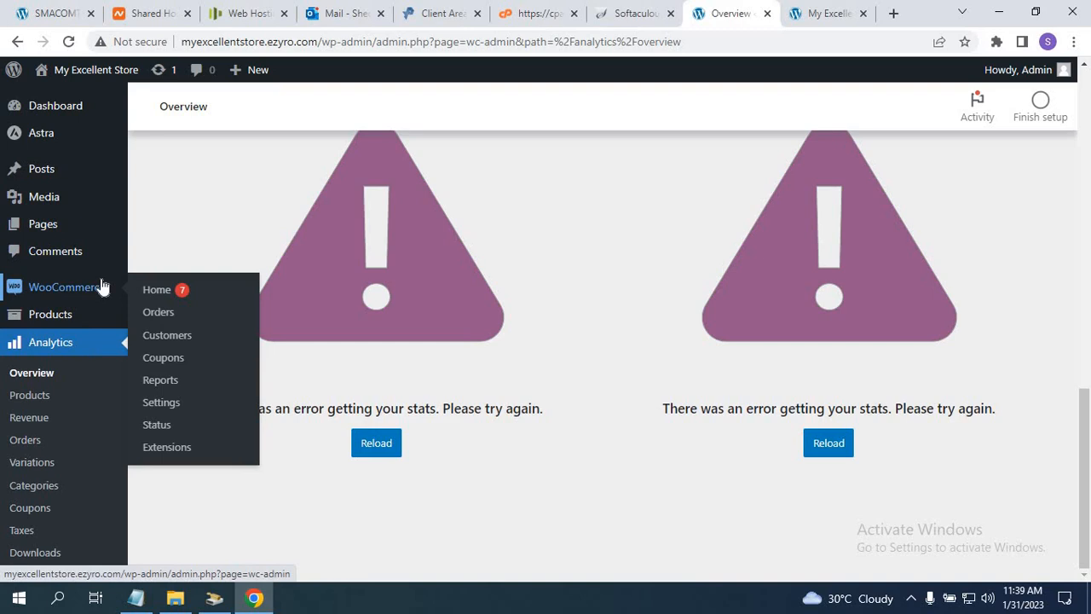
mouse_move(44, 140)
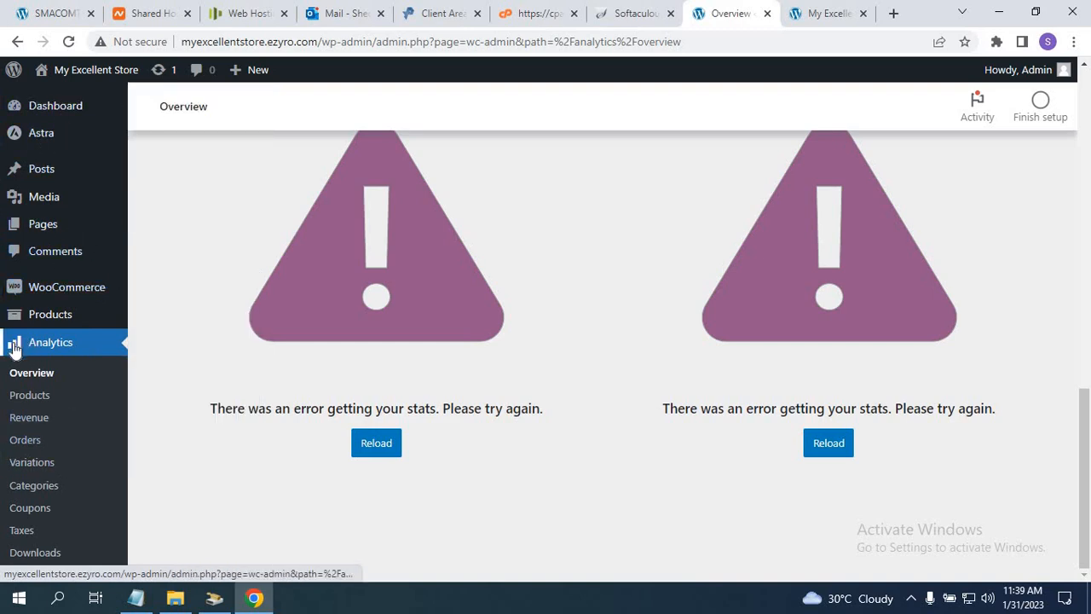
mouse_move(39, 114)
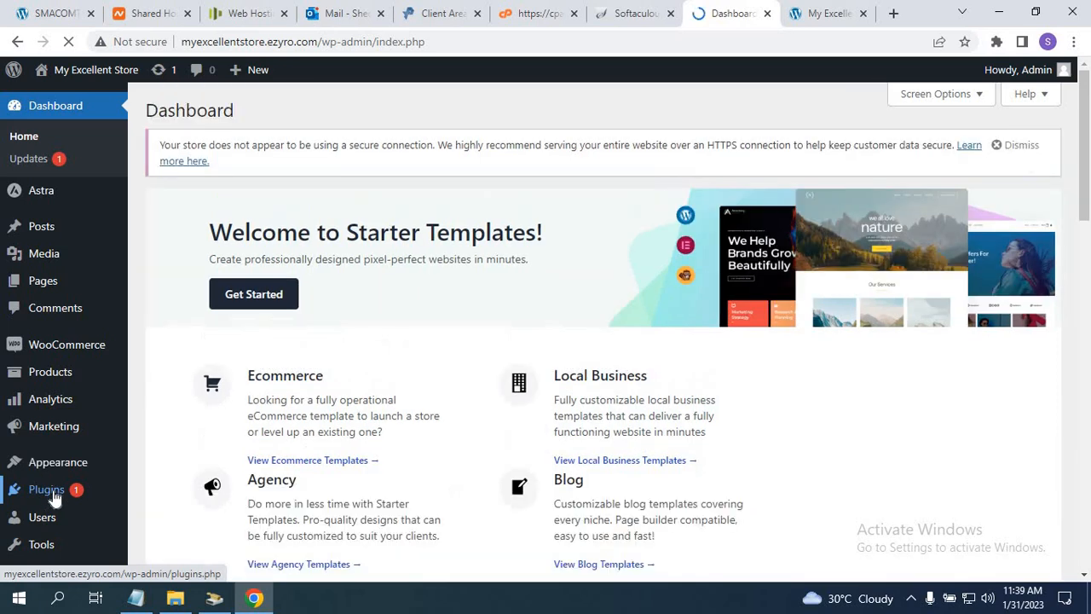
Open Plugins > Installed Plugins, reload the list and look through it to find the inactive Elementor.
mouse_move(52, 494)
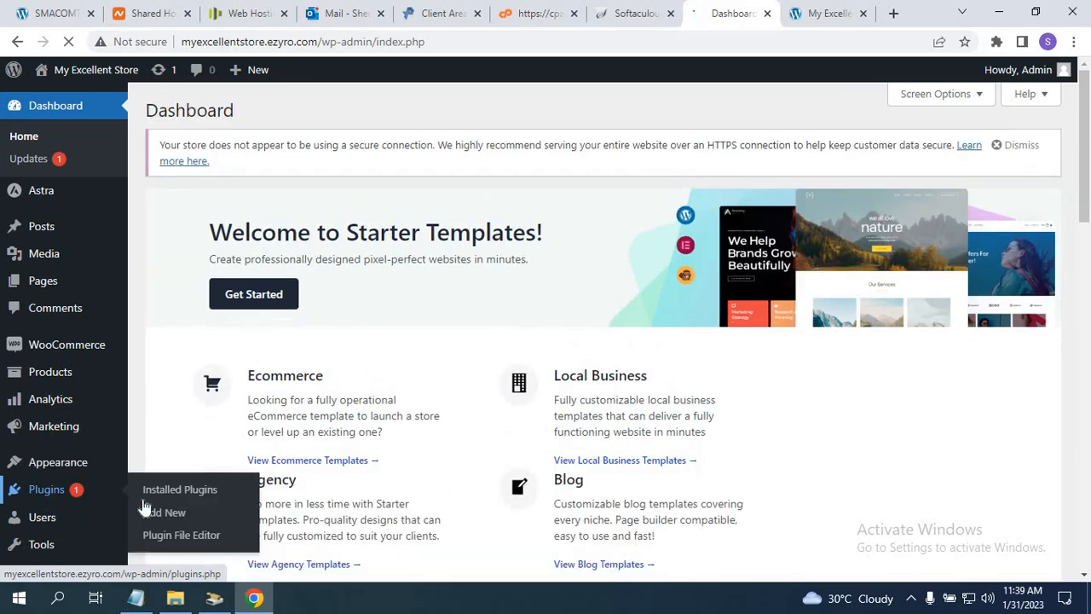
click(179, 493)
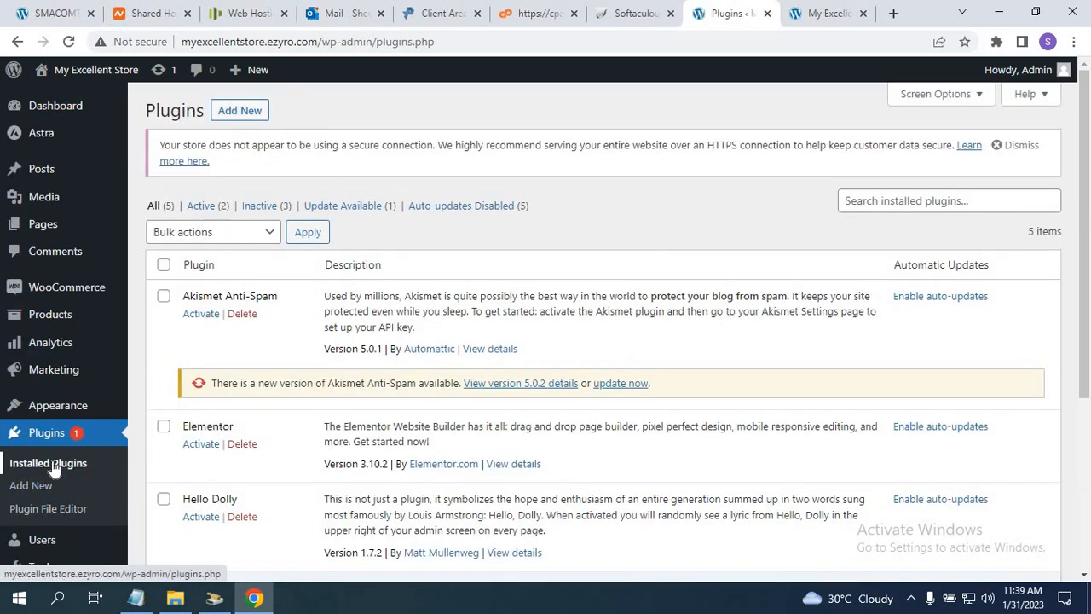
click(52, 461)
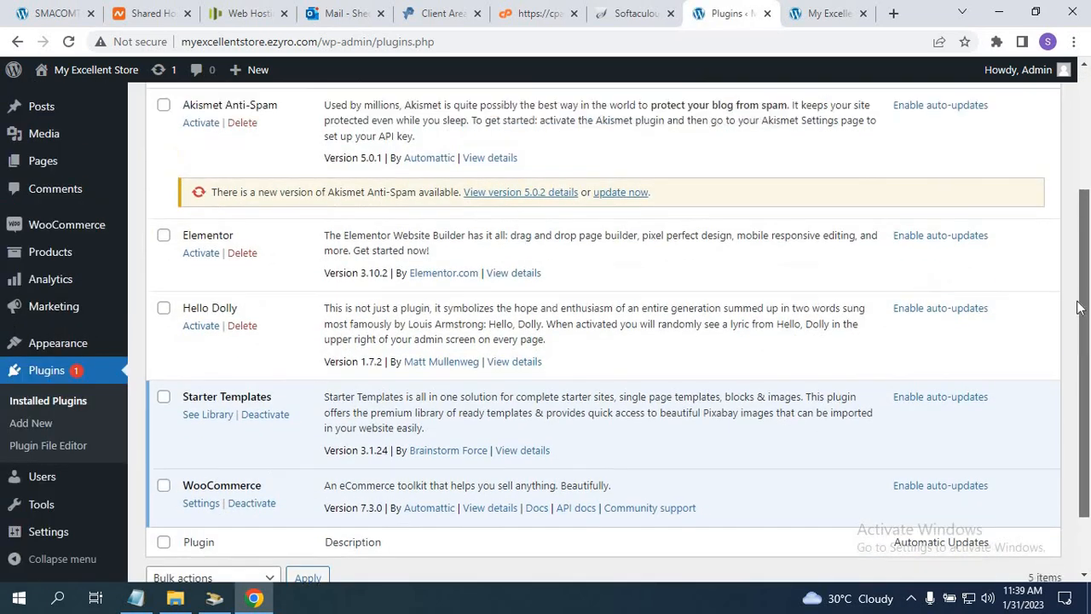
drag(1078, 300, 247, 312)
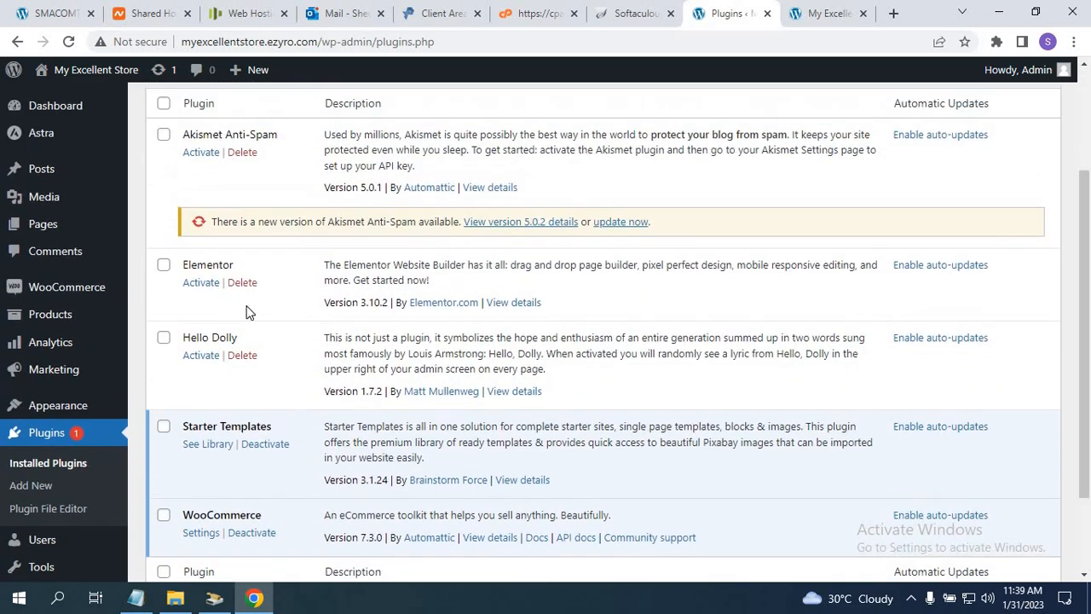
Activate Elementor and confirm the list now shows 3 of 5 plugins active.
click(190, 285)
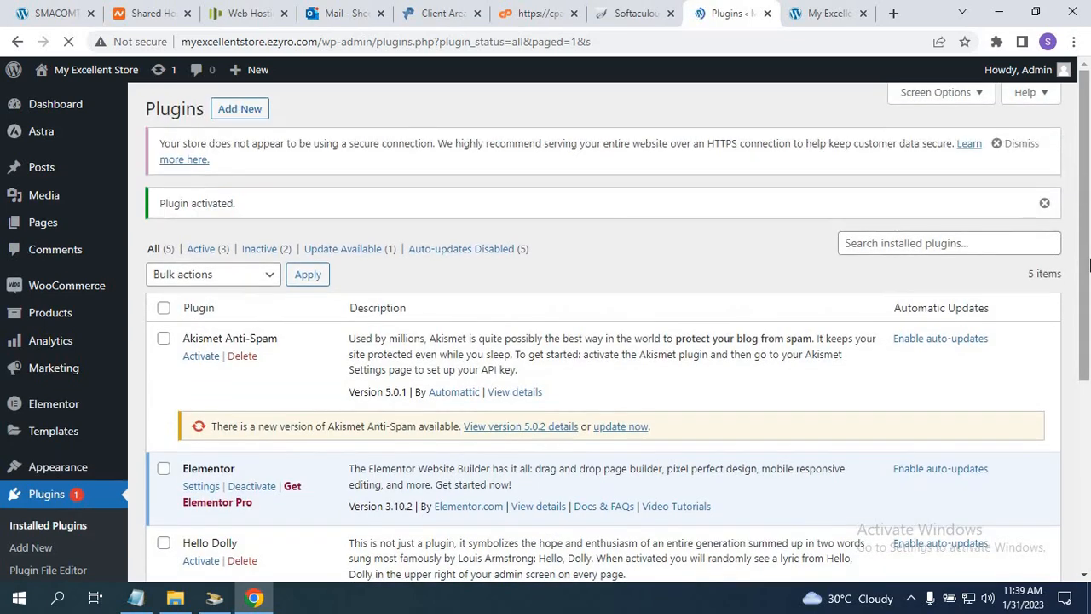
drag(1084, 191, 1087, 337)
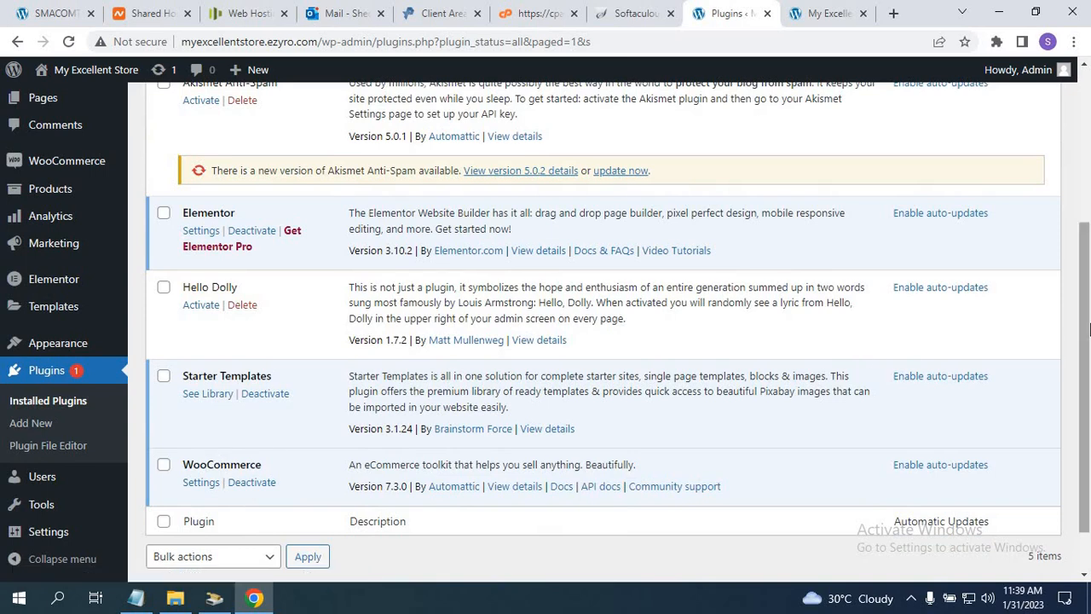
scroll(1089, 330, down, 2)
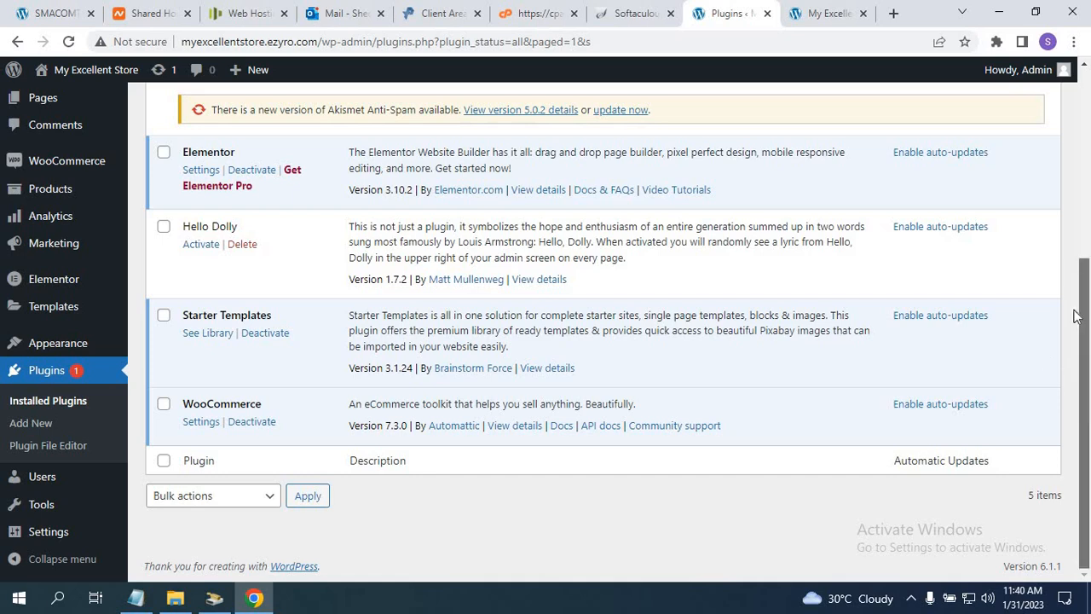
scroll(1054, 225, up, 3)
scroll(1053, 331, down, 2)
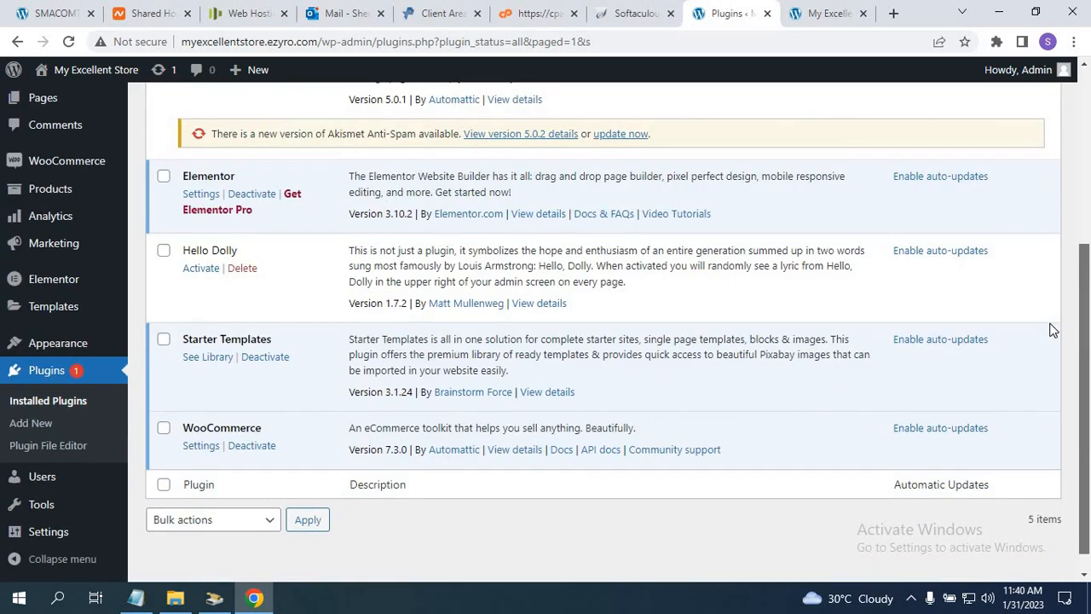
scroll(1057, 225, up, 3)
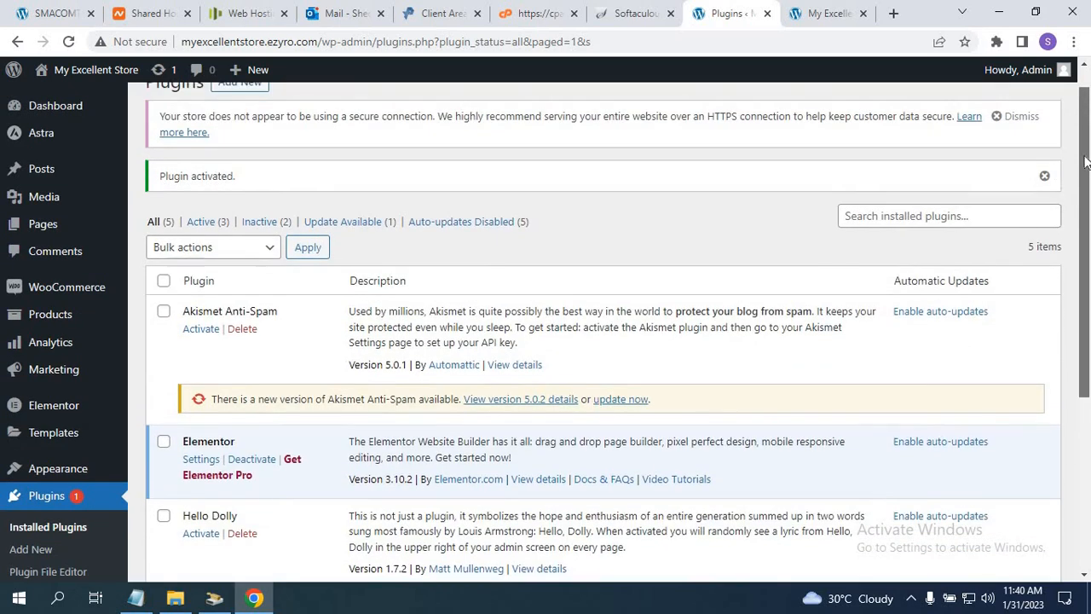
drag(1085, 162, 1085, 146)
scroll(1085, 245, down, 2)
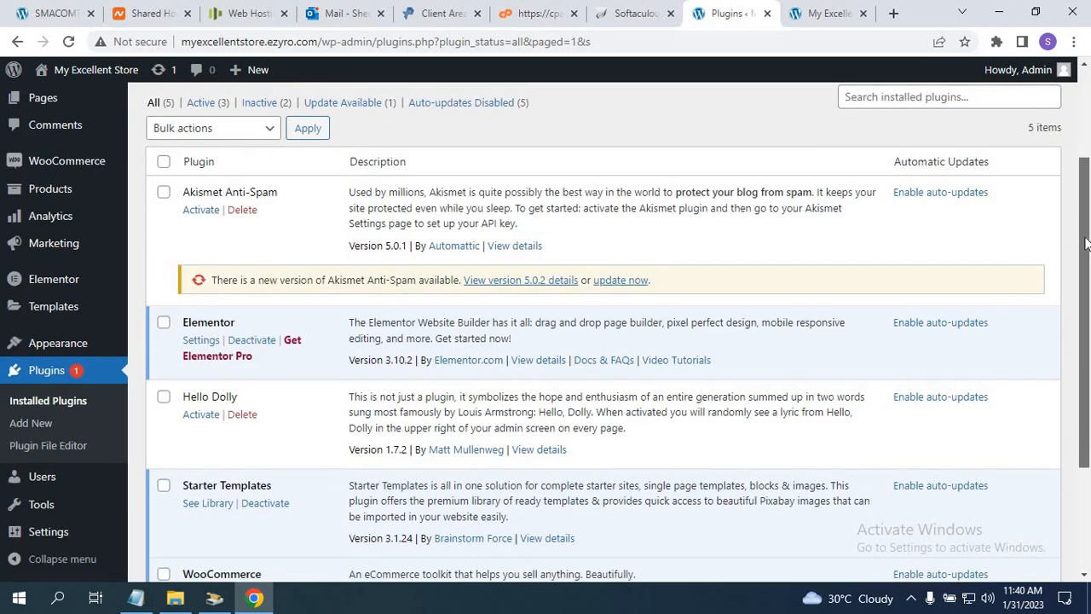
scroll(1085, 207, up, 2)
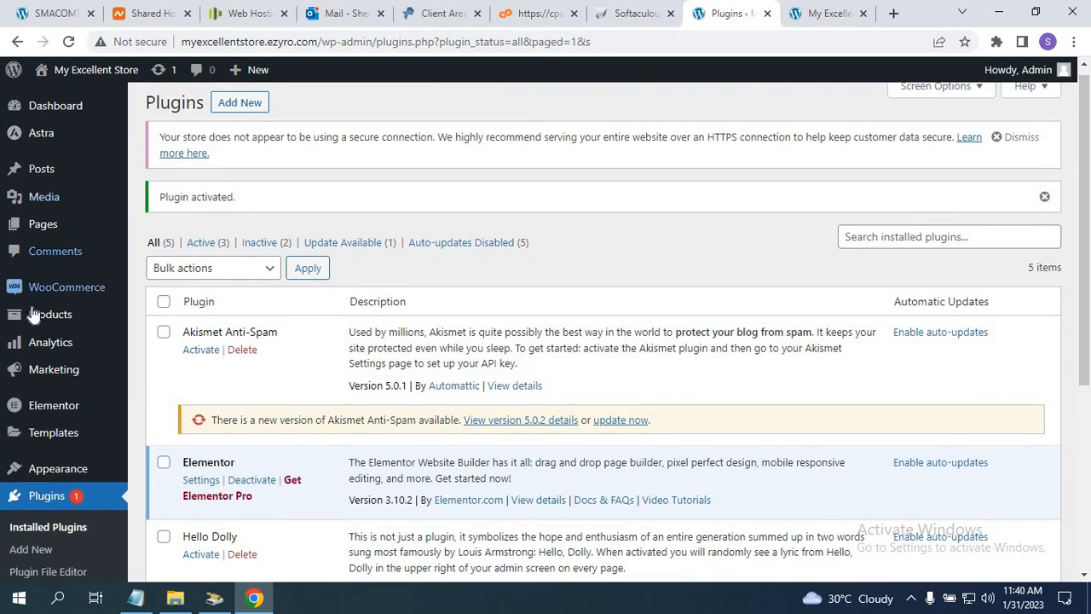
mouse_move(54, 477)
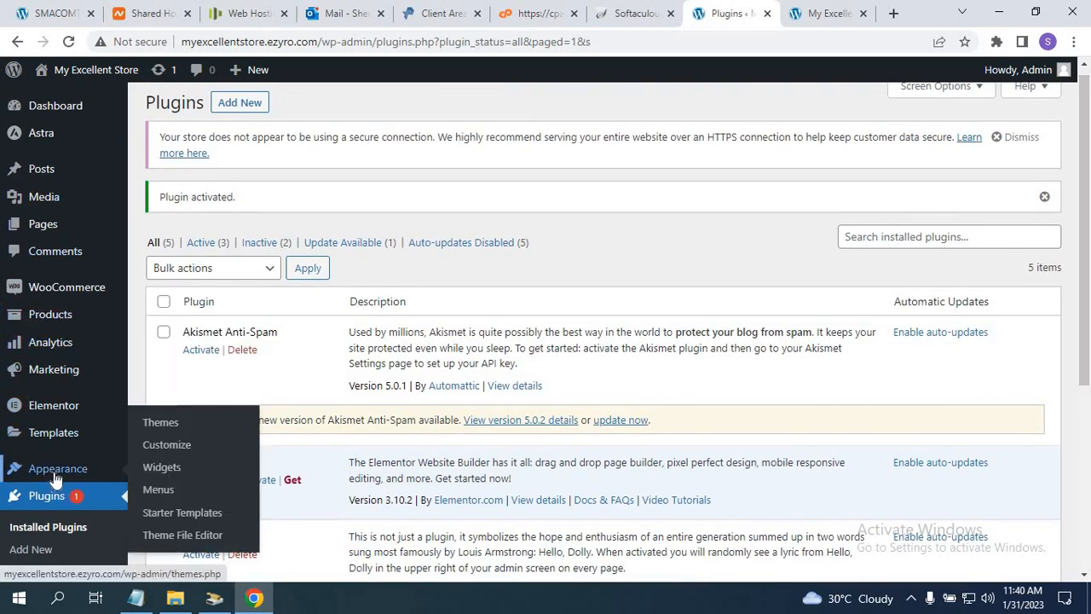
Open Appearance > Starter Templates and choose Build Your Website Now.
click(194, 518)
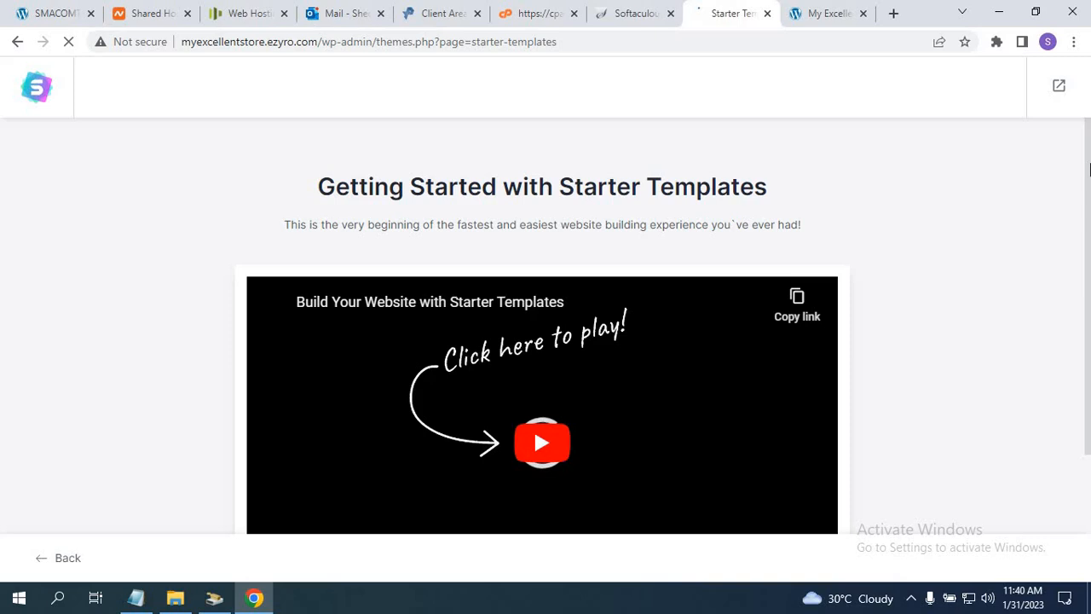
drag(1089, 171, 1088, 375)
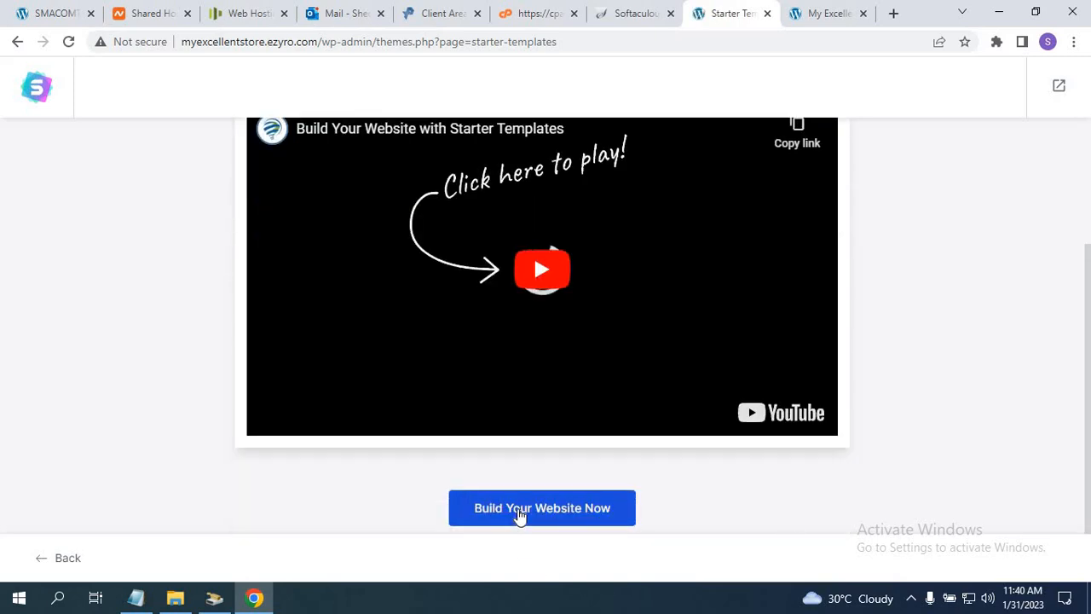
click(520, 511)
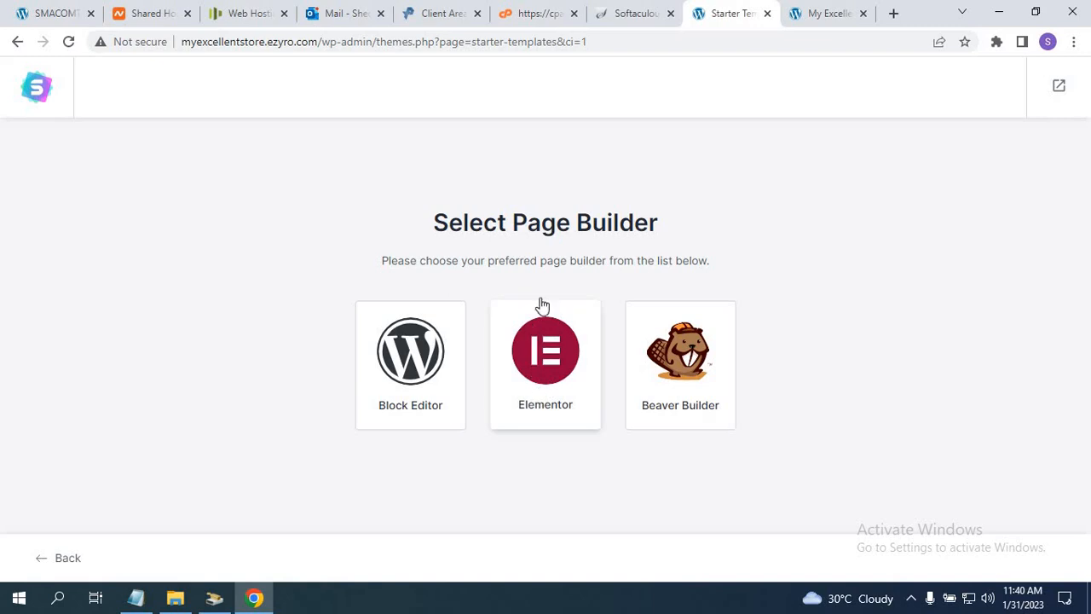
Pick Elementor as the page builder to load the template gallery.
click(558, 363)
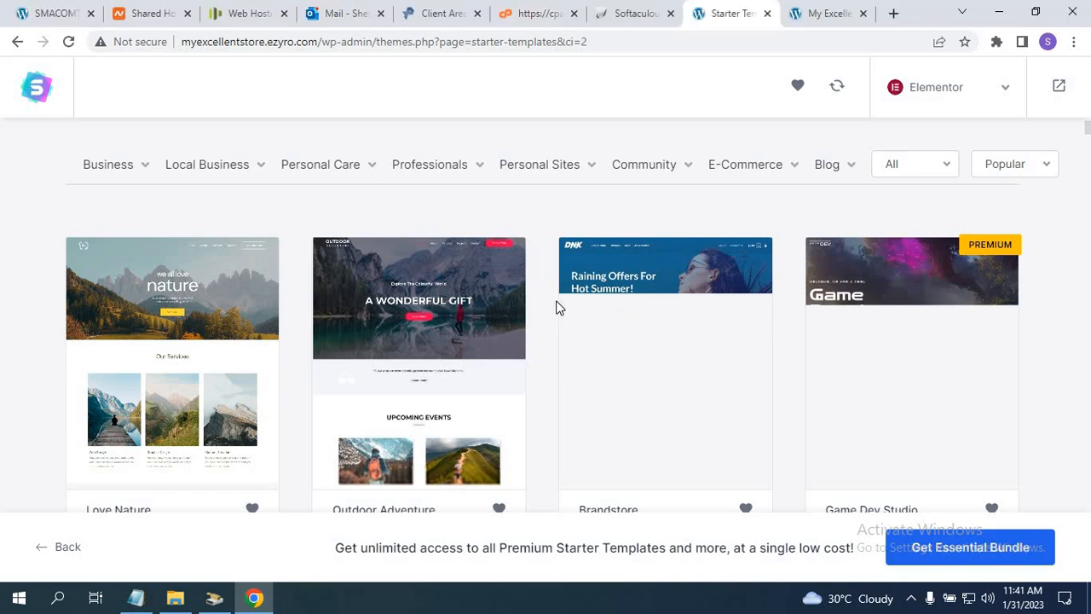
Bring up the course notes in Notepad.
click(136, 599)
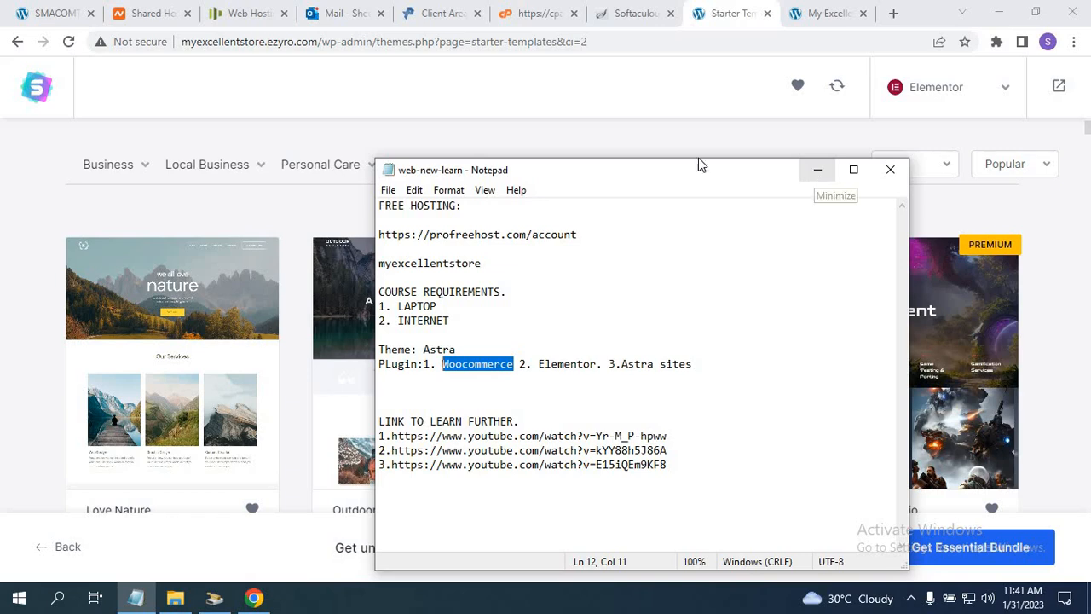
click(815, 173)
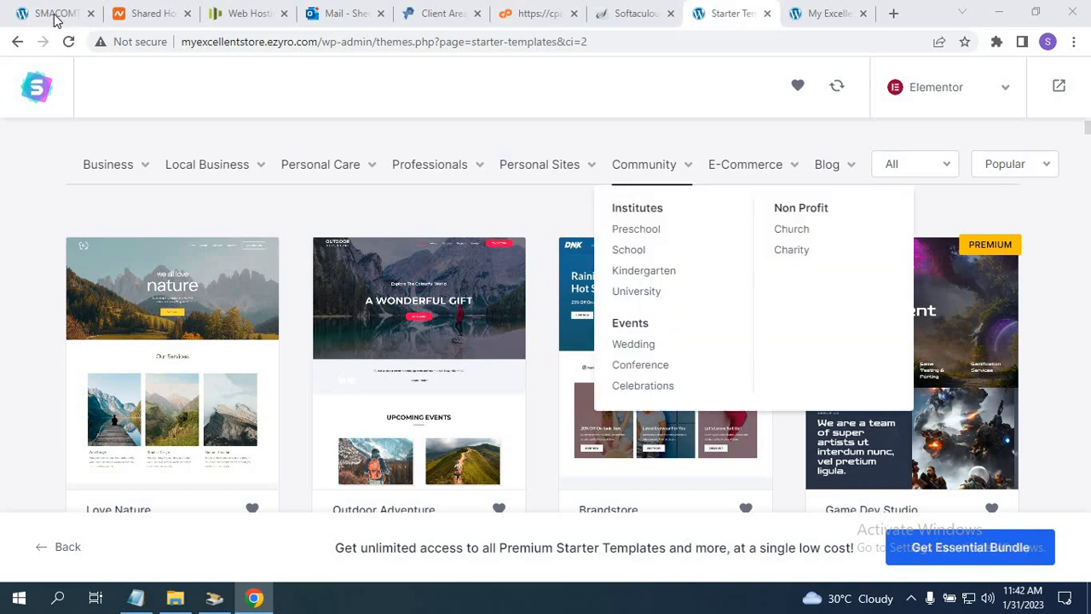
click(54, 17)
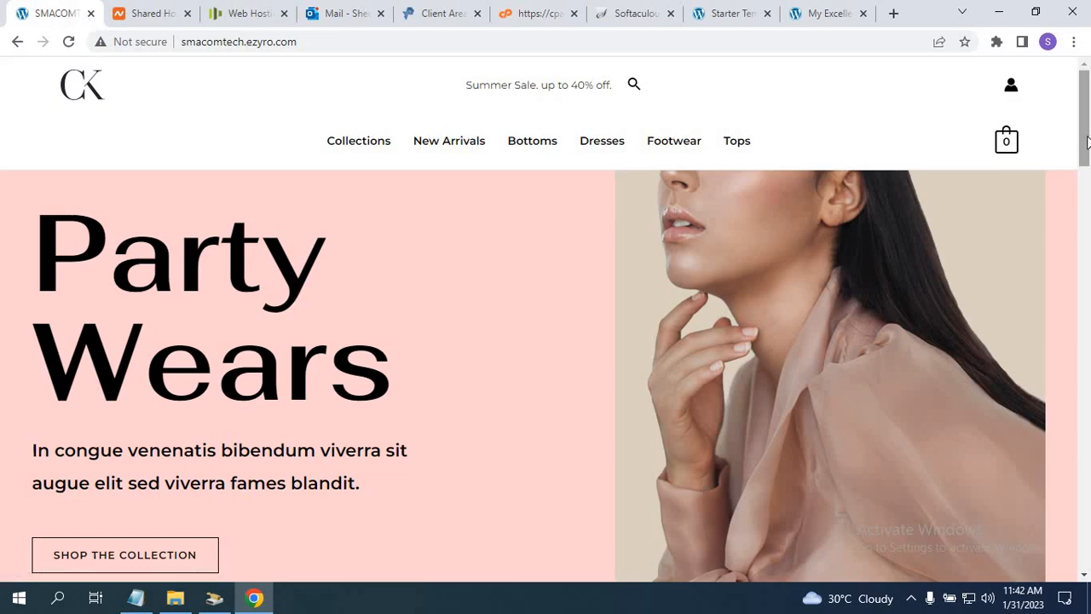
mouse_move(1085, 140)
mouse_down()
mouse_move(1088, 516)
mouse_move(1065, 312)
mouse_move(1073, 137)
mouse_up()
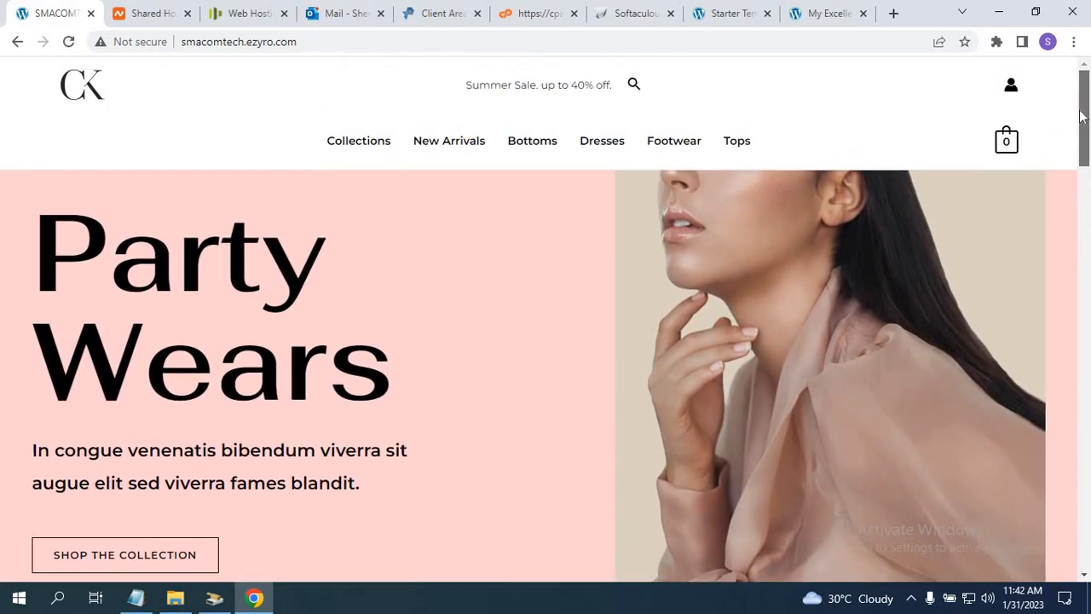
click(717, 17)
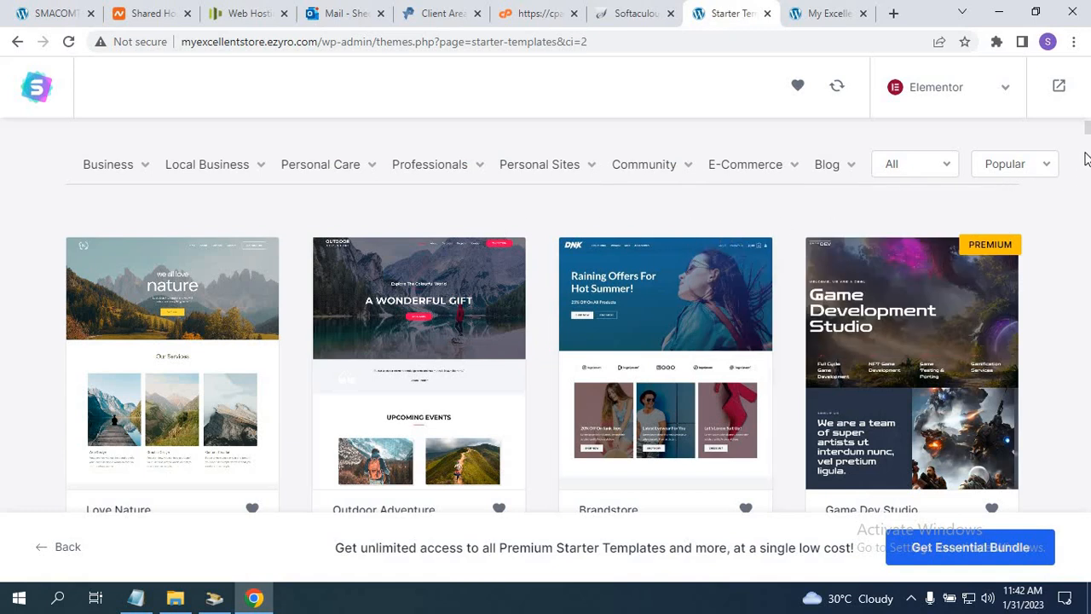
Filter the template library to E-Commerce > Clothing store, leaving the free/premium filter on All.
mouse_move(1087, 138)
mouse_down()
mouse_move(1089, 156)
mouse_move(1085, 129)
mouse_up()
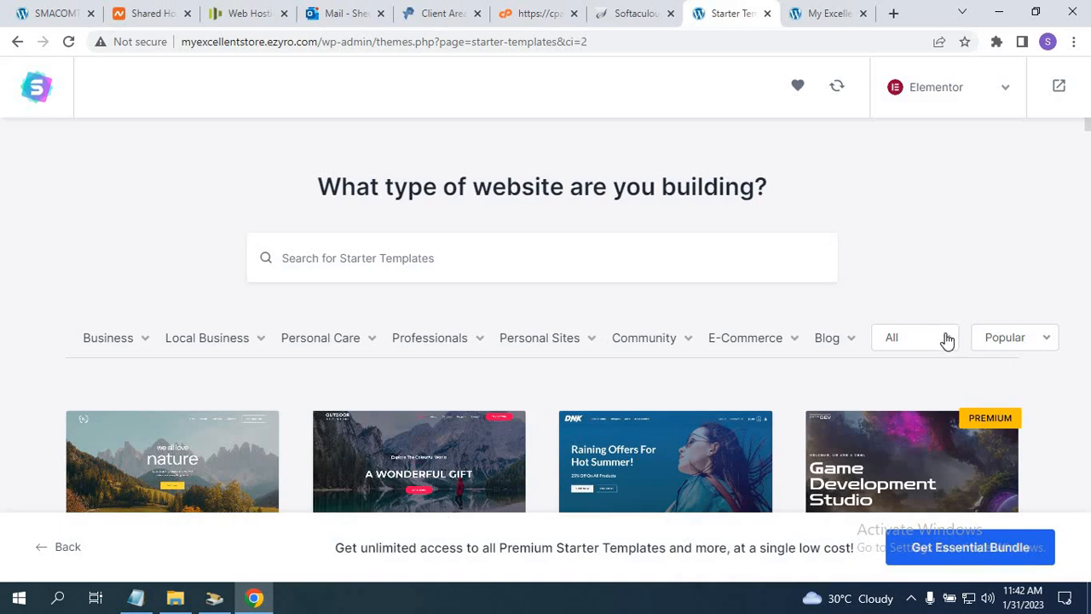
click(947, 340)
click(946, 340)
mouse_move(747, 352)
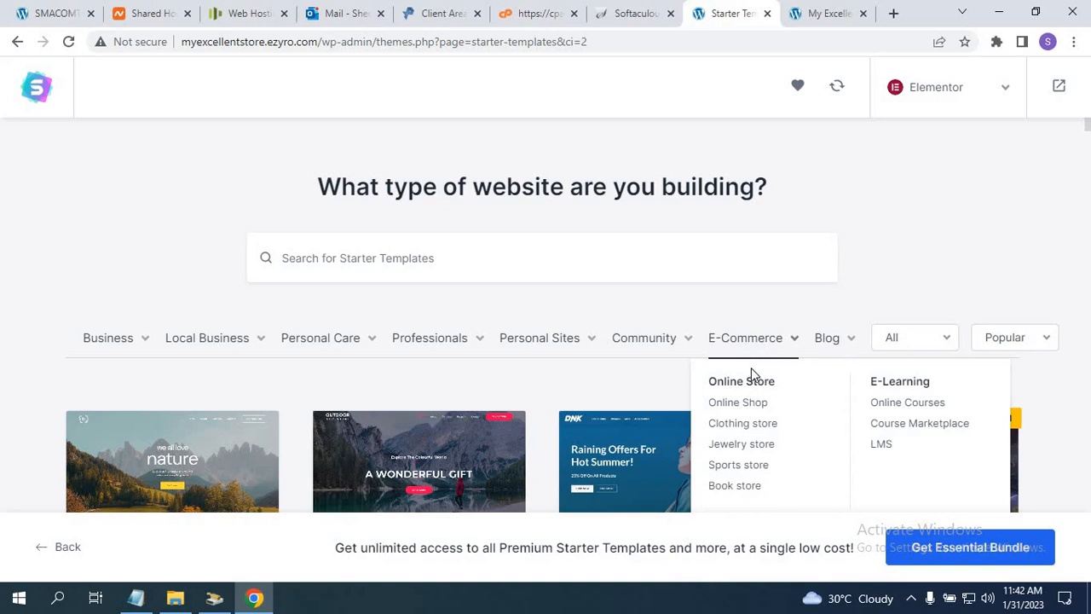
click(733, 426)
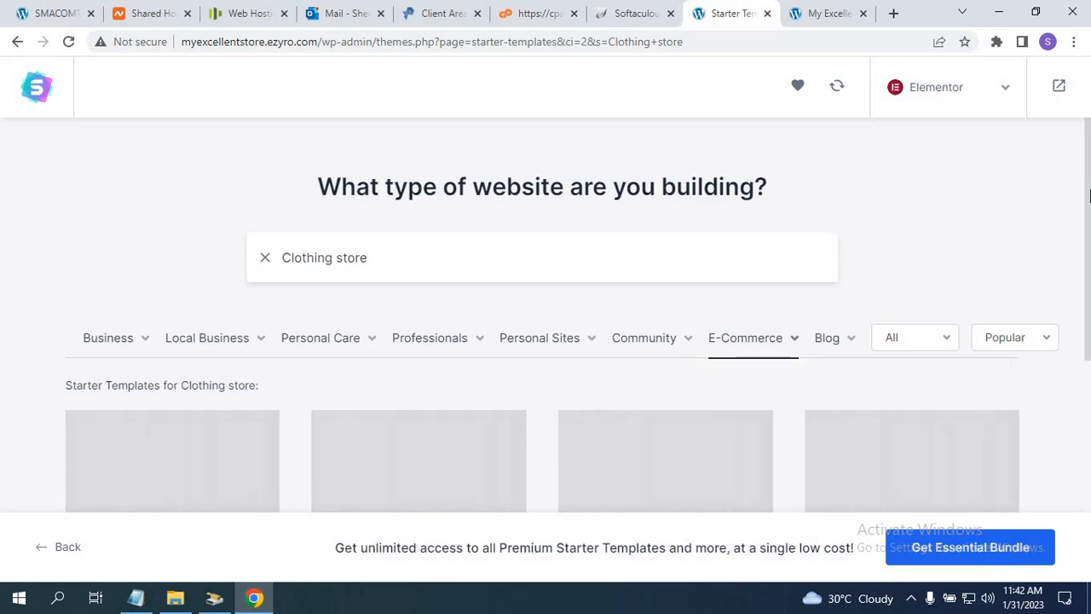
drag(1089, 197, 1085, 237)
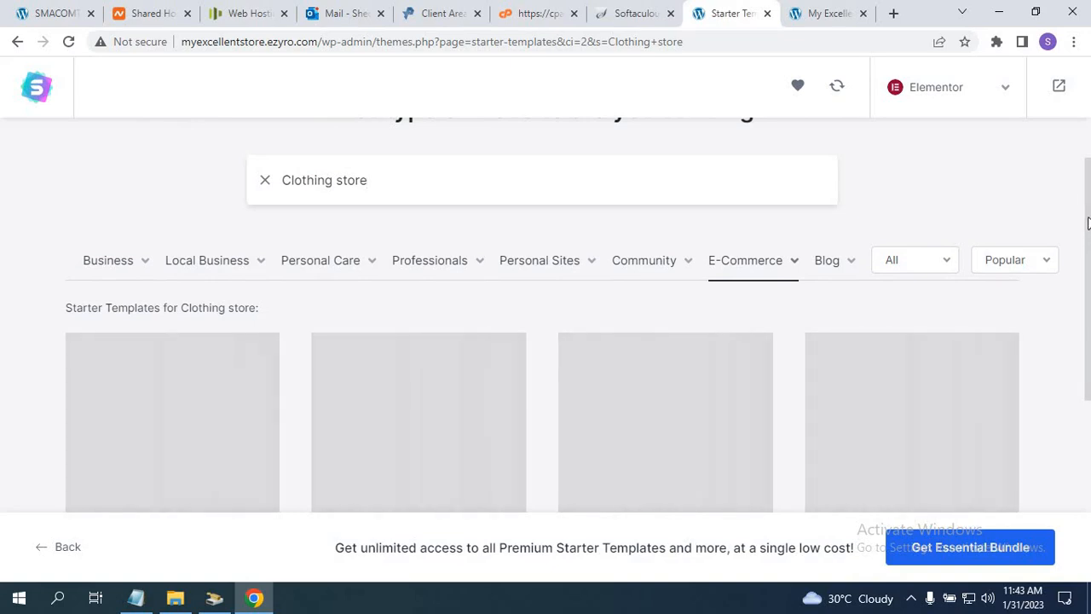
scroll(1081, 288, down, 2)
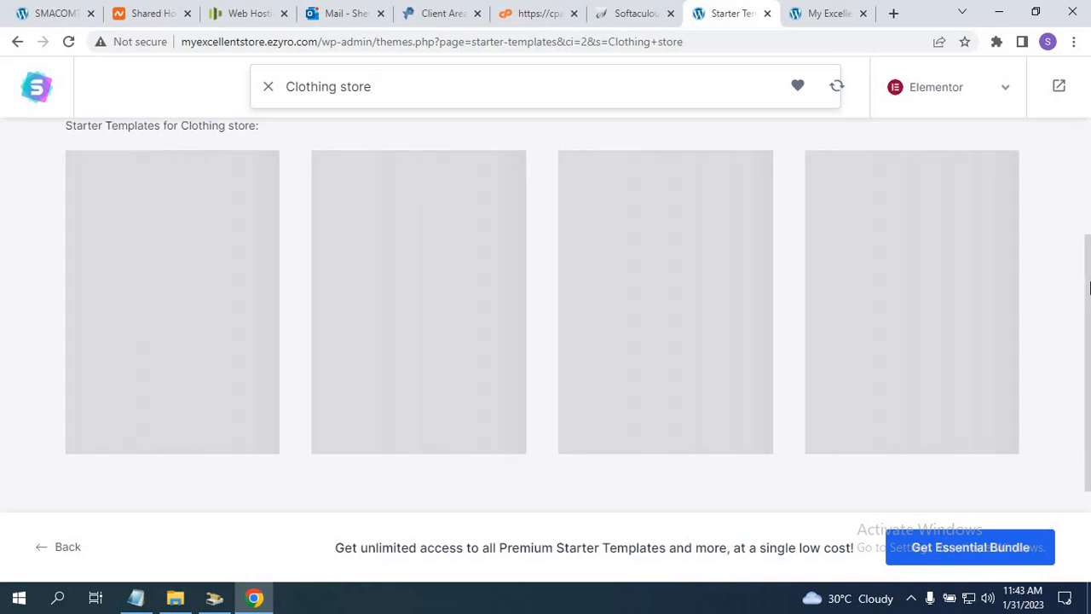
scroll(1082, 221, up, 2)
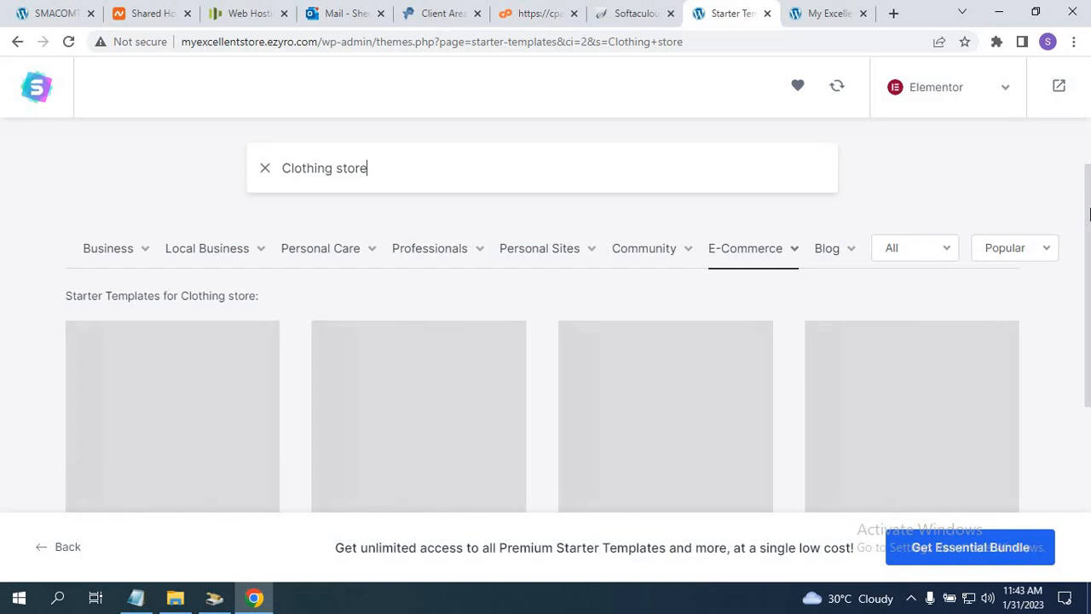
scroll(1088, 215, down, 2)
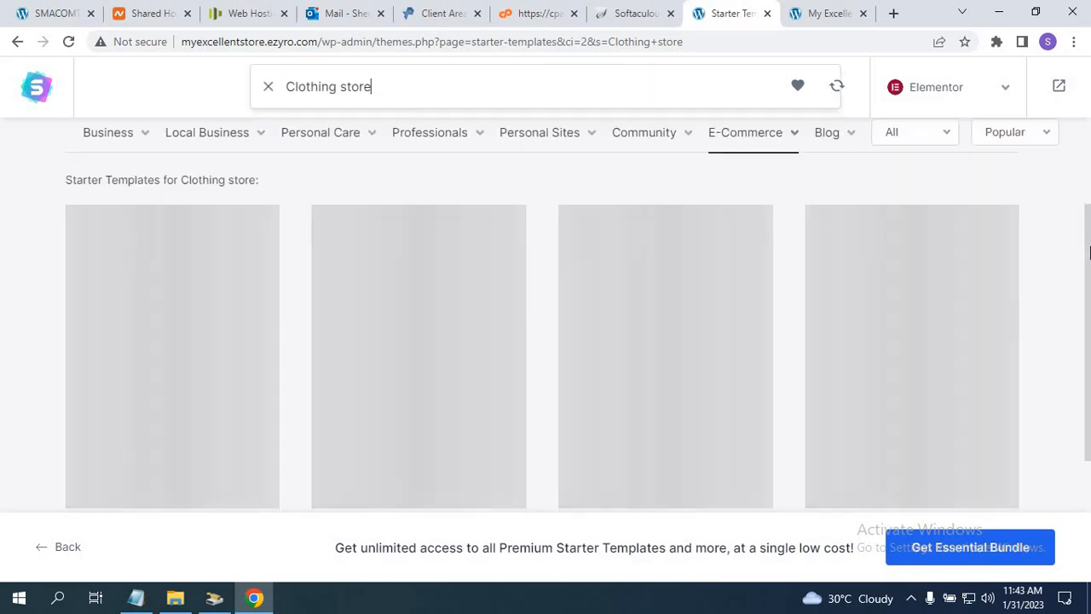
drag(1088, 273, 1081, 223)
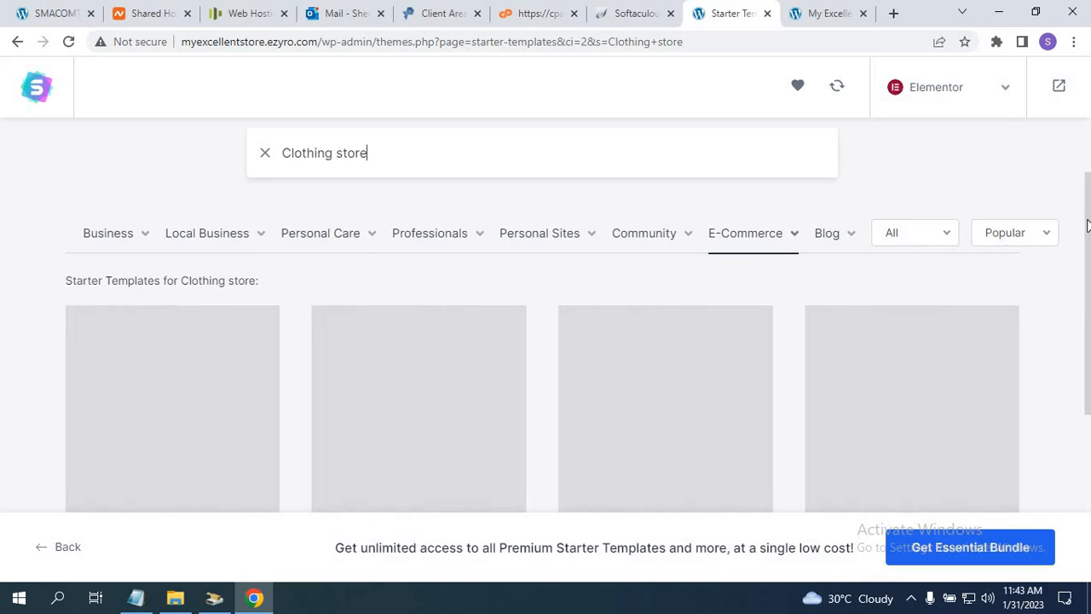
drag(1087, 225, 1086, 140)
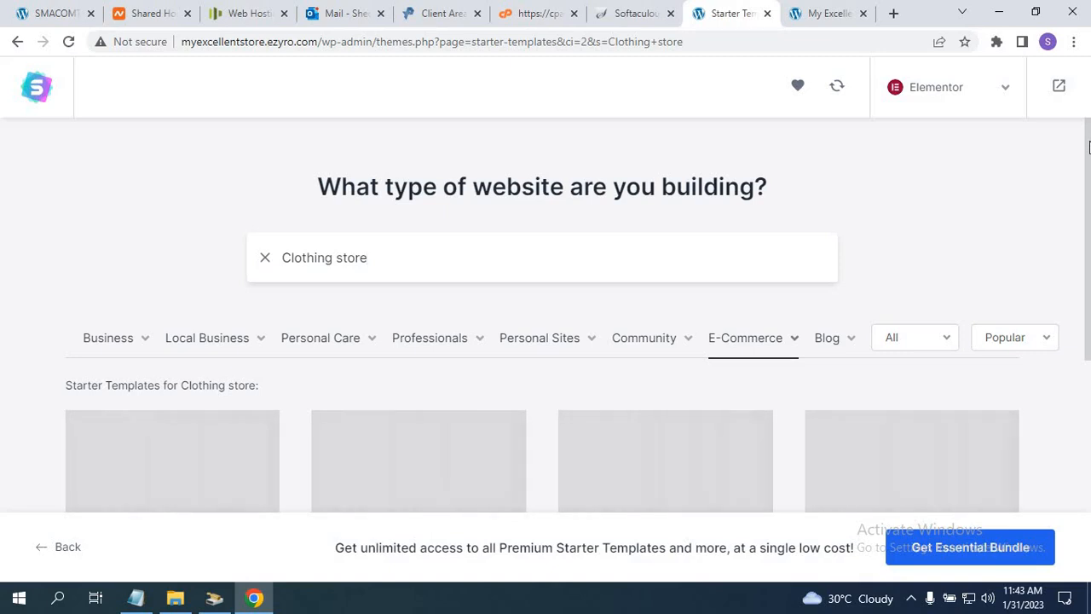
mouse_move(1088, 147)
mouse_down()
mouse_move(1078, 255)
mouse_move(1076, 150)
mouse_up()
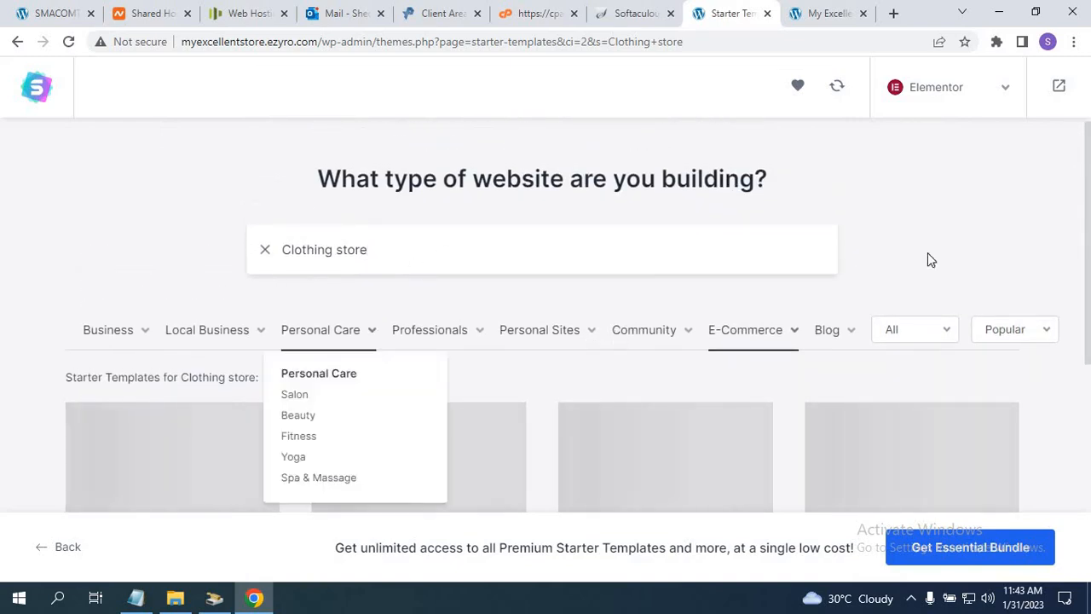
drag(1085, 198, 1074, 230)
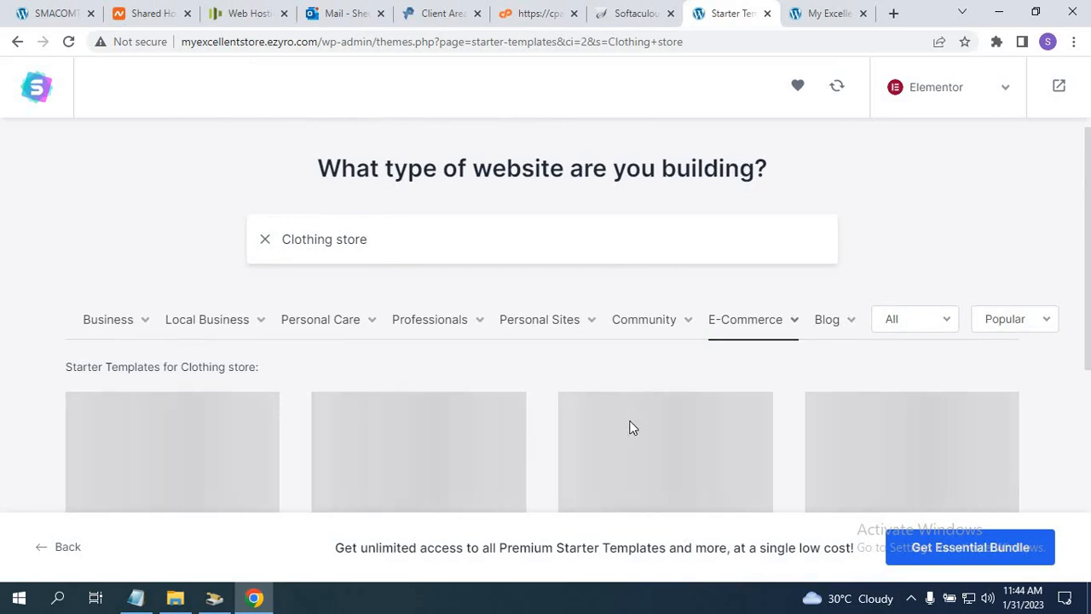
drag(1088, 224, 1084, 322)
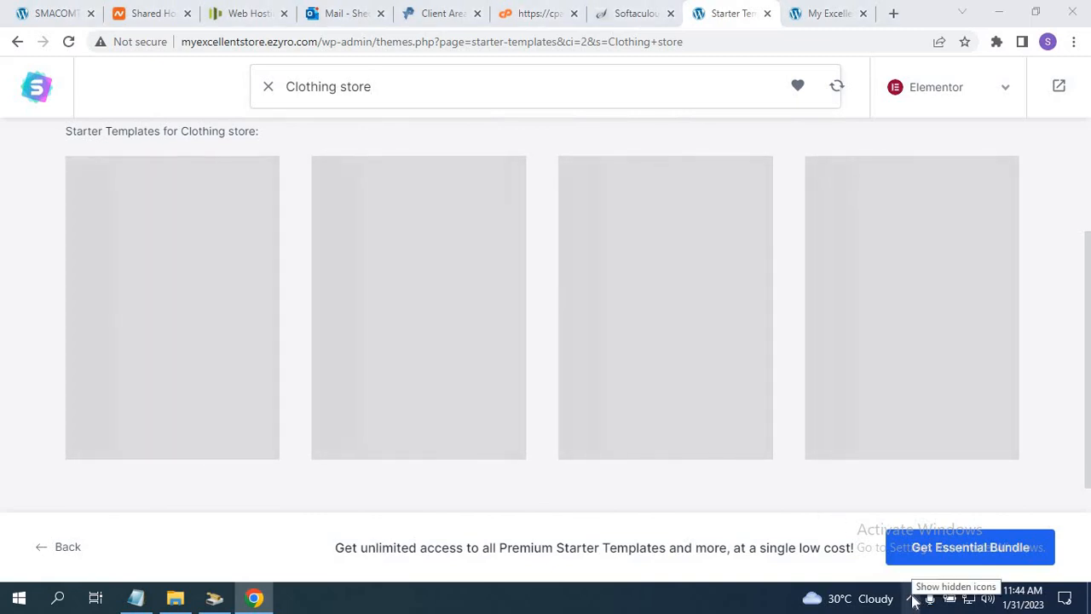
click(912, 599)
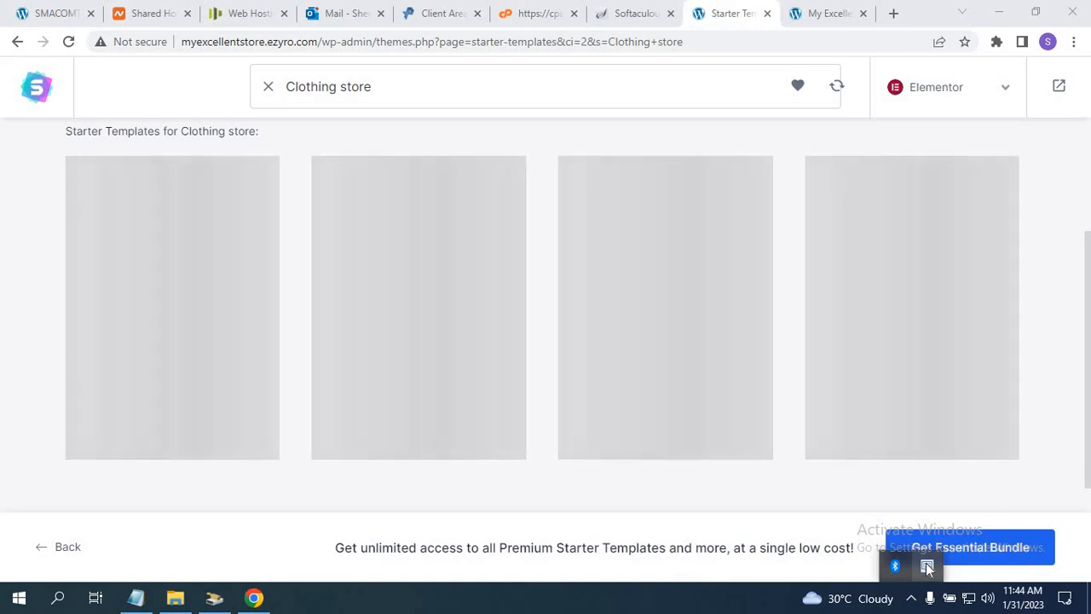
right_click(927, 566)
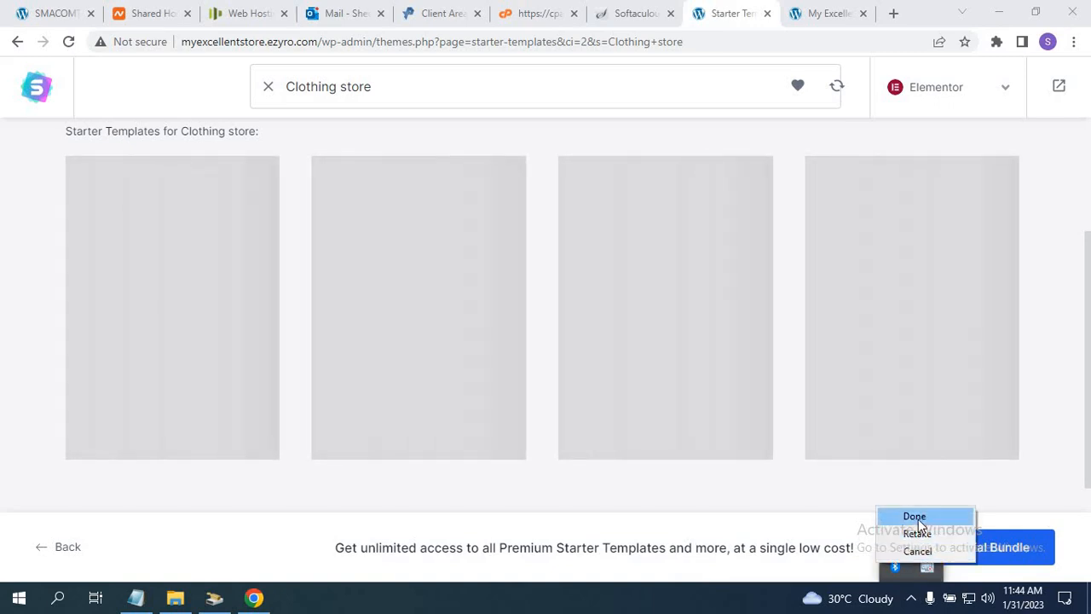